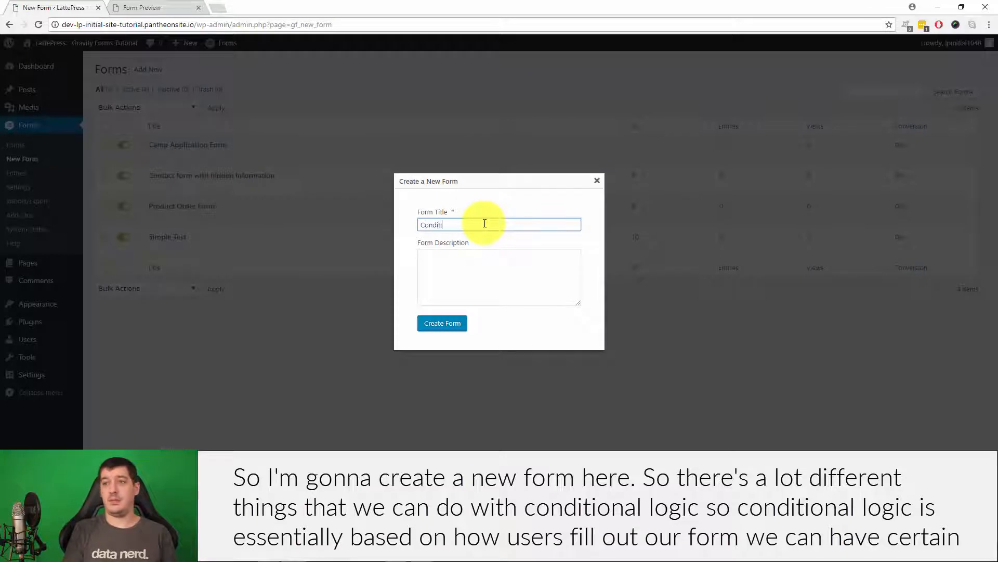
Create the new form titled 'Conditional Form' with an empty description.
{"action": "left_click", "coordinate": [432, 323]}
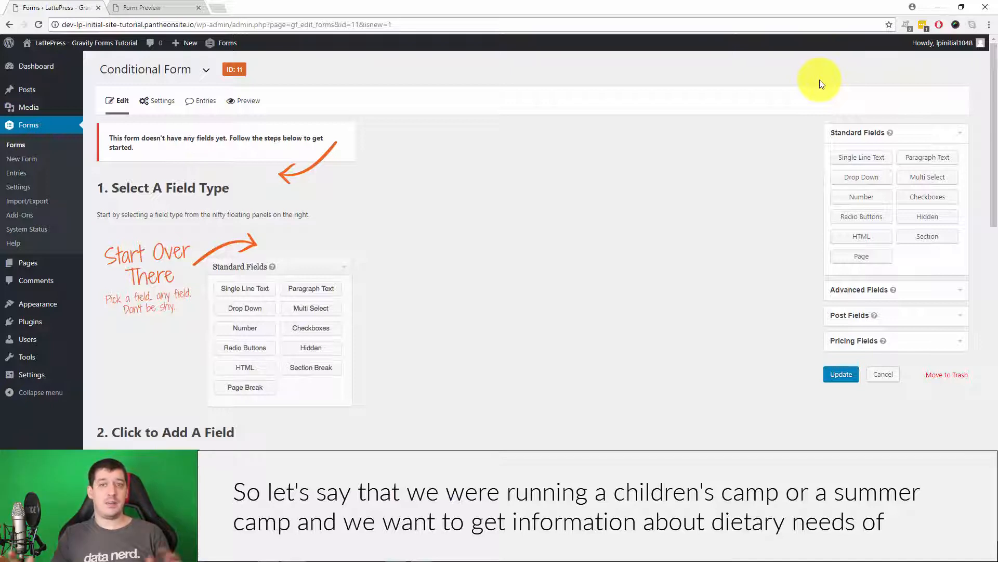
Add a required single-line text field labelled Child's Name.
{"action": "left_click", "coordinate": [849, 157]}
{"action": "double_click", "coordinate": [175, 229]}
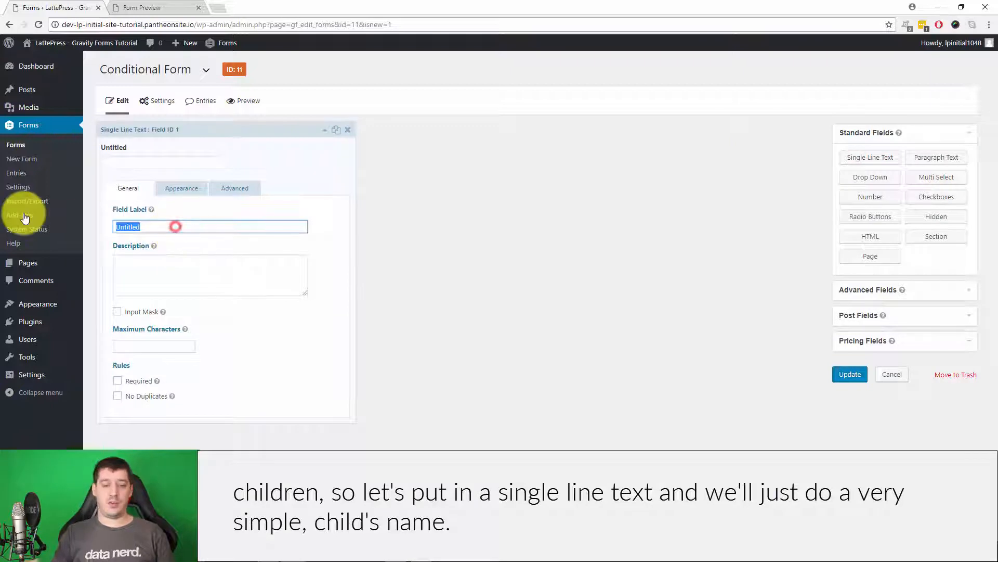
{"action": "type", "text": "Child's Name"}
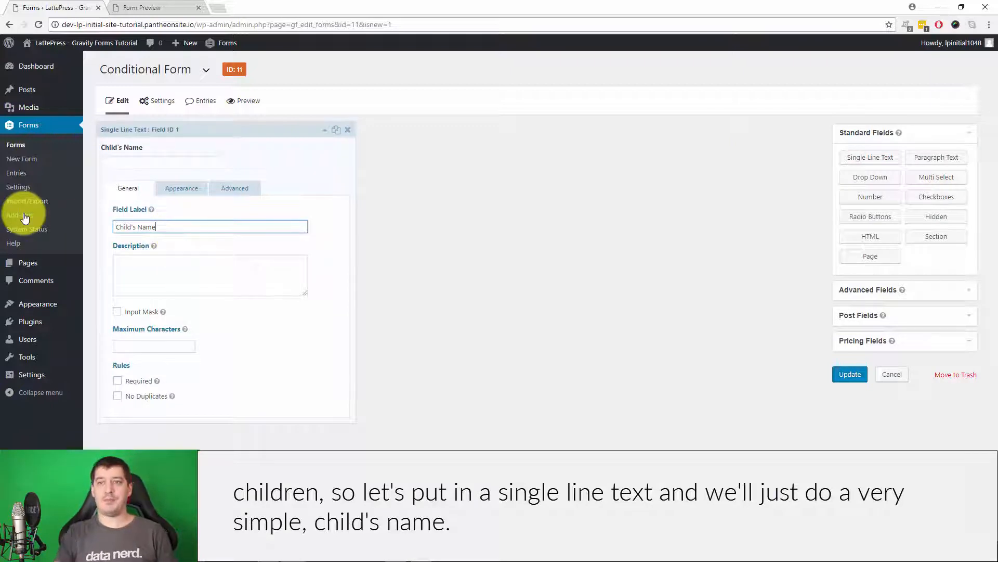
{"action": "left_click", "coordinate": [117, 381]}
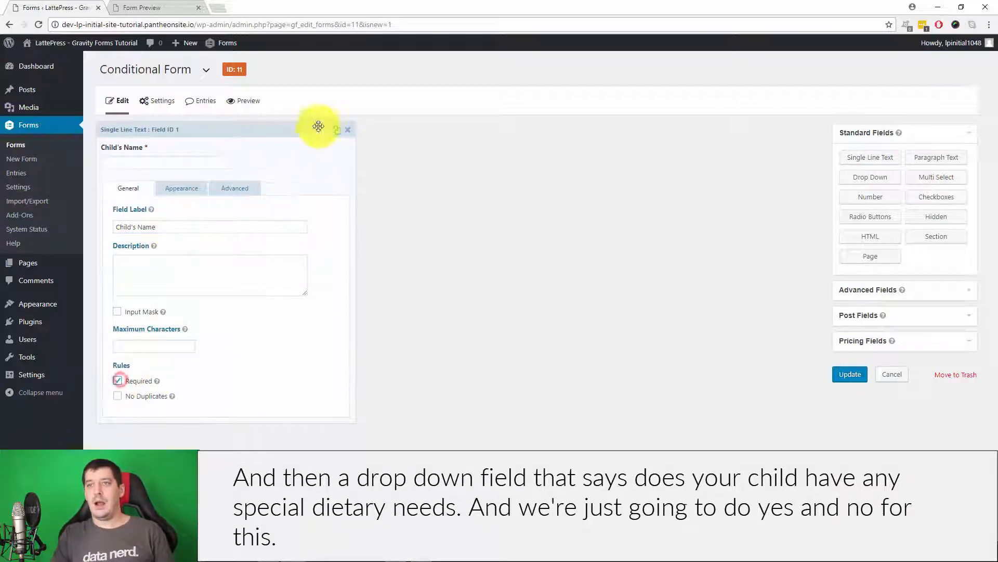
Add a drop-down labelled 'Does your child have any special dietary needs?'.
{"action": "left_click", "coordinate": [325, 128]}
{"action": "left_click", "coordinate": [871, 177]}
{"action": "left_click", "coordinate": [144, 214]}
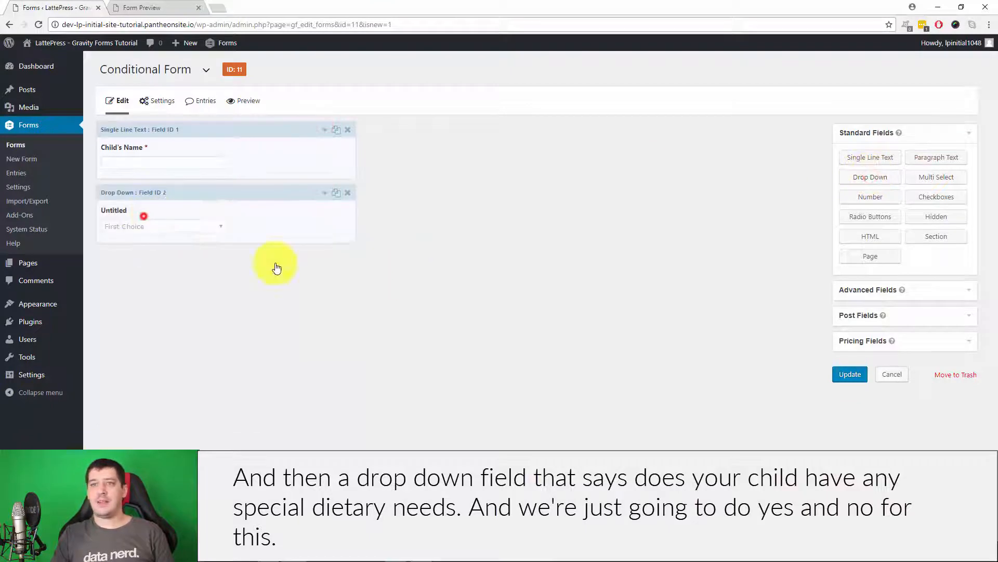
{"action": "double_click", "coordinate": [174, 296]}
{"action": "type", "text": "Does yo"}
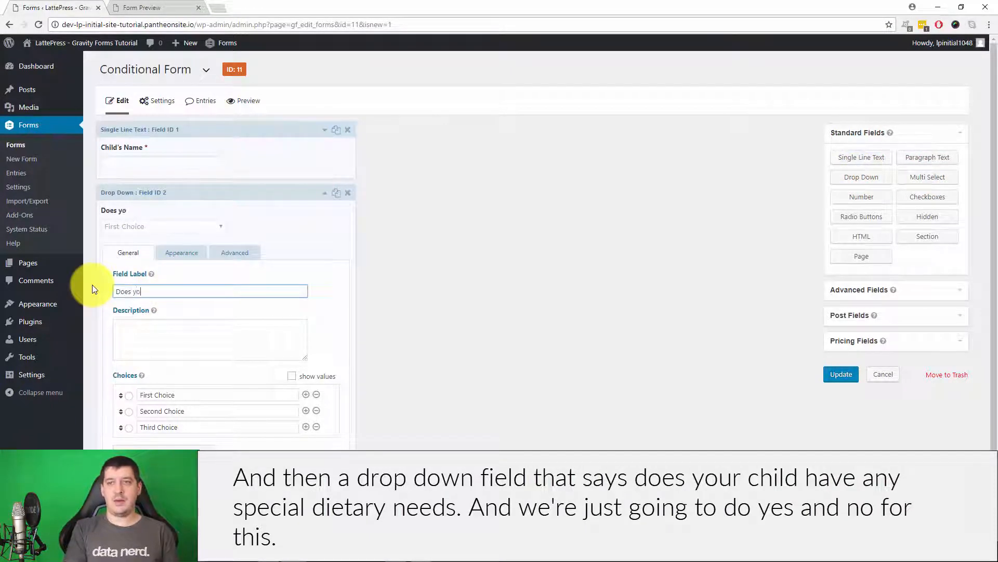
{"action": "type", "text": "ru"}
{"action": "key", "text": "BackSpace"}
{"action": "key", "text": "BackSpace"}
{"action": "key", "text": "BackSpace"}
{"action": "type", "text": "ur c"}
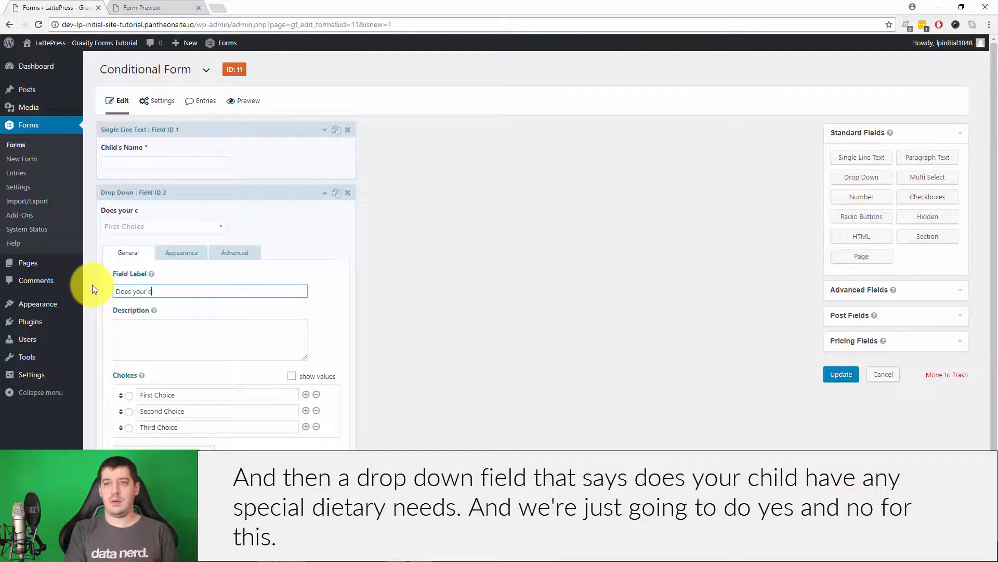
{"action": "type", "text": "hild have any special "}
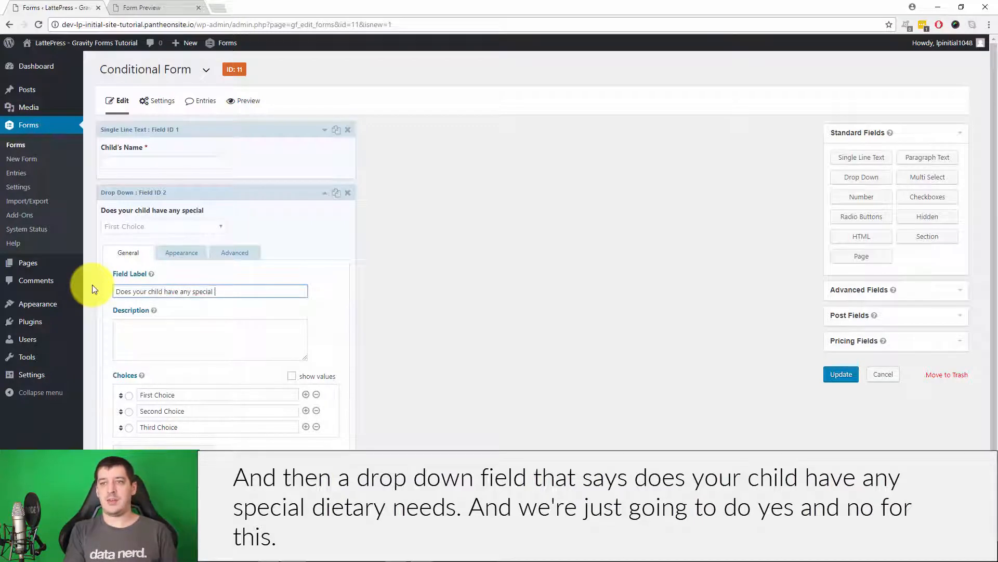
{"action": "type", "text": "dietary needs?"}
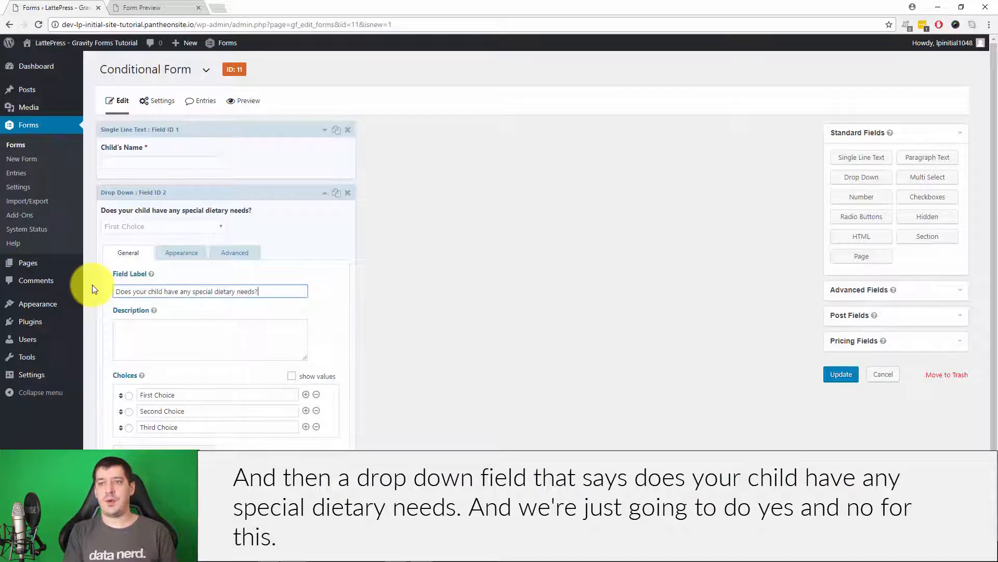
{"action": "left_click", "coordinate": [547, 362]}
Reduce the drop-down choices to Yes and No, then save the form.
{"action": "scroll", "coordinate": [547, 362], "scroll_direction": "down", "scroll_amount": 1}
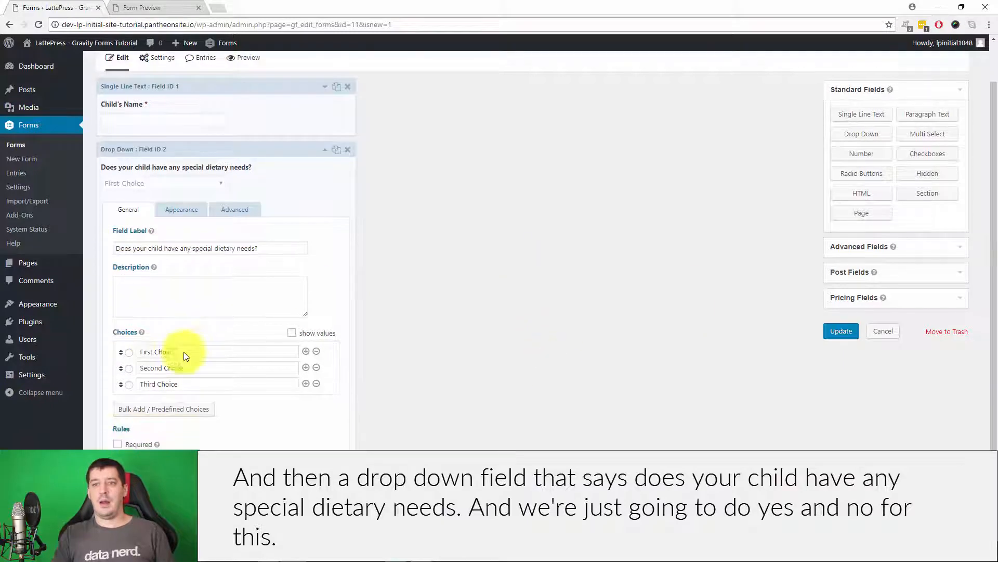
{"action": "left_click", "coordinate": [431, 355]}
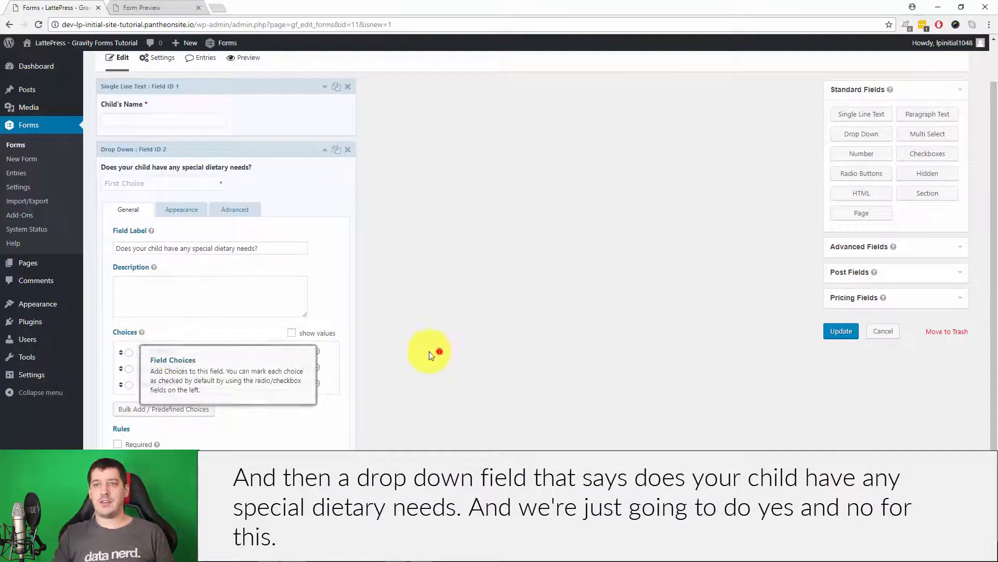
{"action": "left_click_drag", "start_coordinate": [196, 352], "coordinate": [158, 347]}
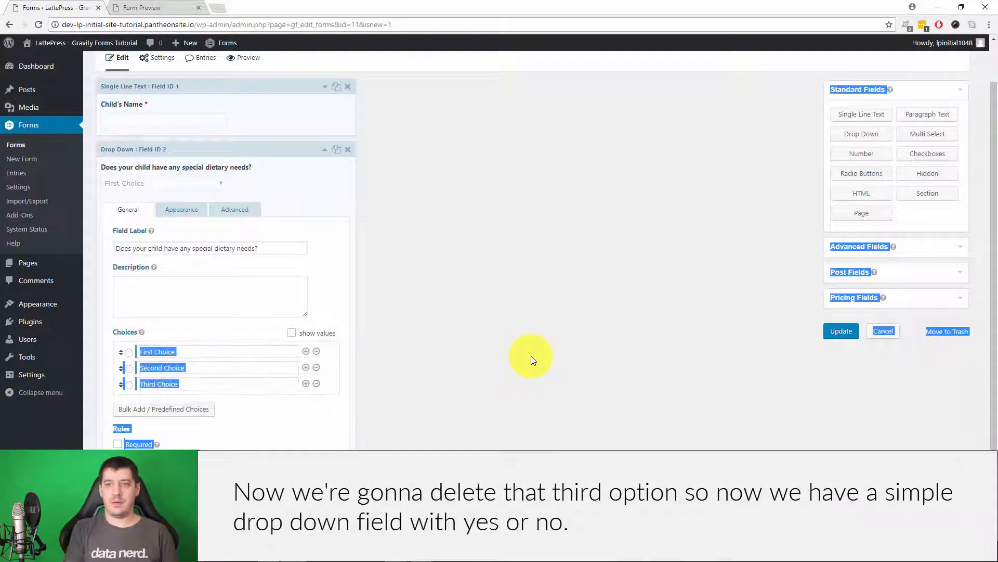
{"action": "left_click", "coordinate": [244, 352]}
{"action": "key", "text": "ctrl+a"}
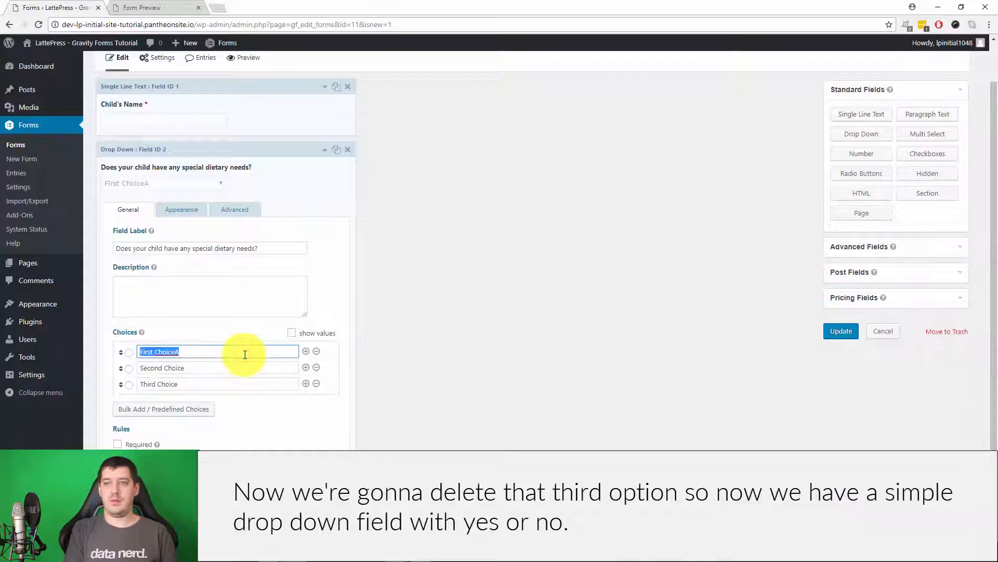
{"action": "type", "text": "YUe"}
{"action": "key", "text": "Tab"}
{"action": "type", "text": "No"}
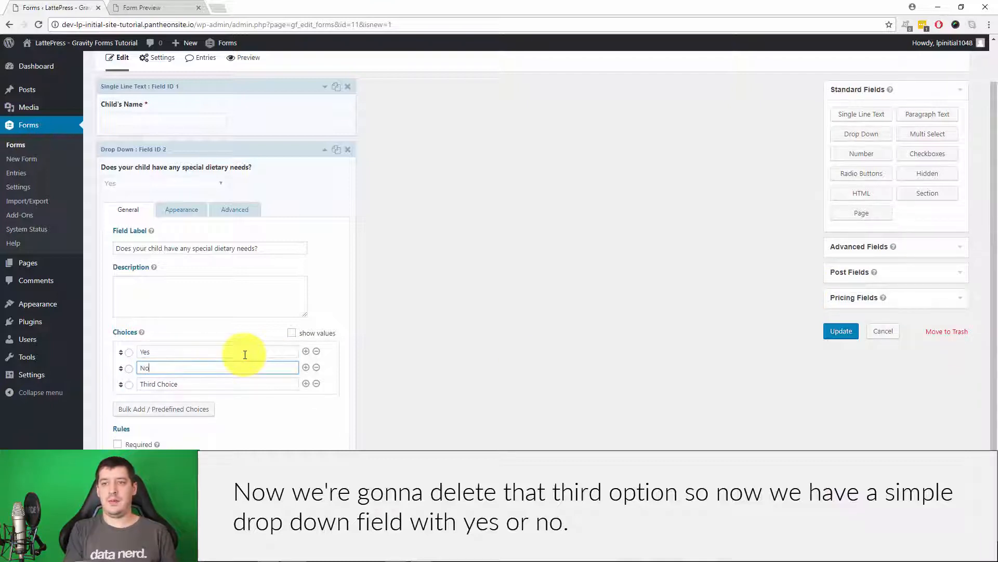
{"action": "left_click", "coordinate": [318, 384]}
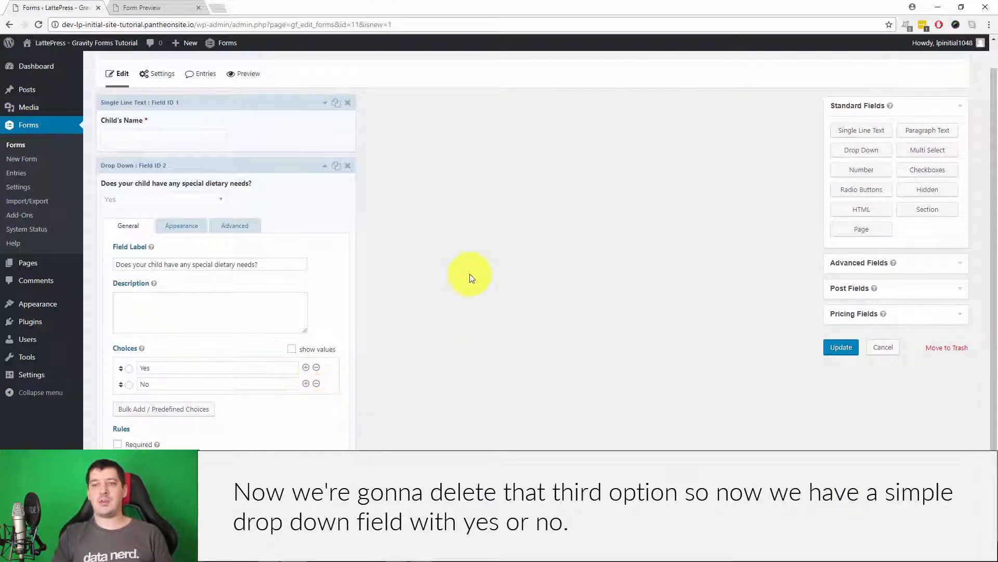
{"action": "left_click", "coordinate": [832, 349]}
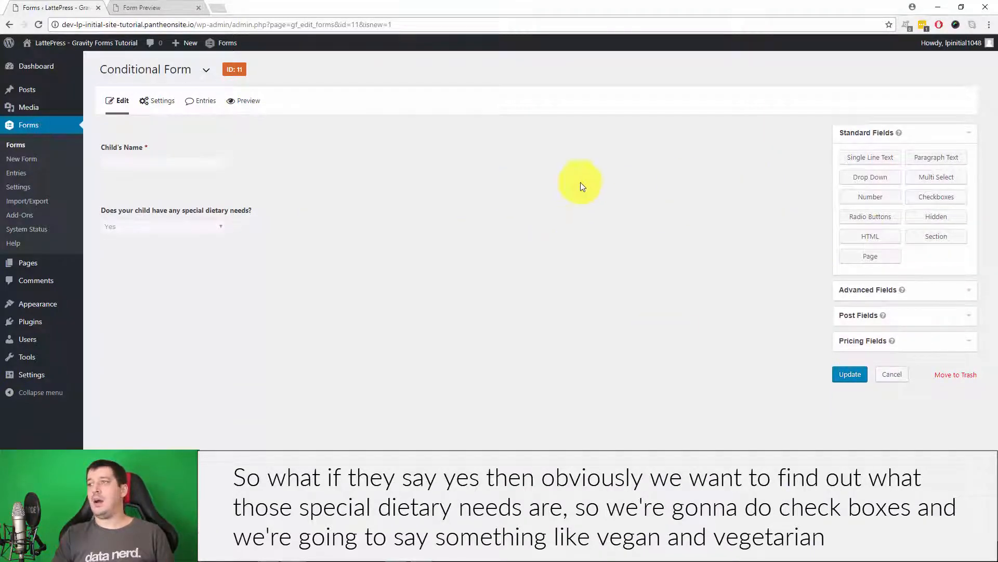
Add a Checkboxes field with choices Vegan, Vegetarian and Lactose Intolerant.
{"action": "left_click", "coordinate": [940, 197]}
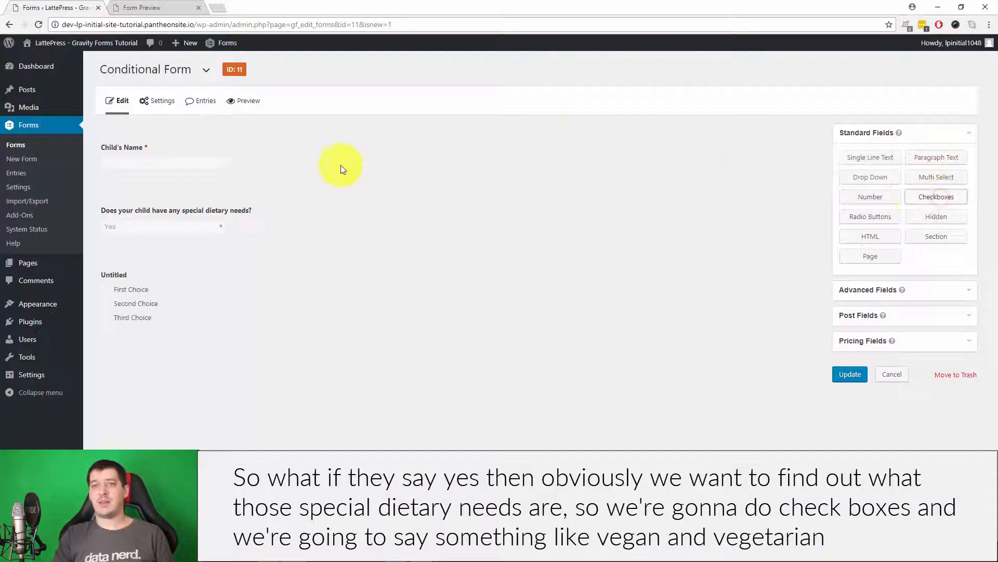
{"action": "left_click", "coordinate": [156, 303]}
{"action": "scroll", "coordinate": [411, 327], "scroll_direction": "down", "scroll_amount": 2}
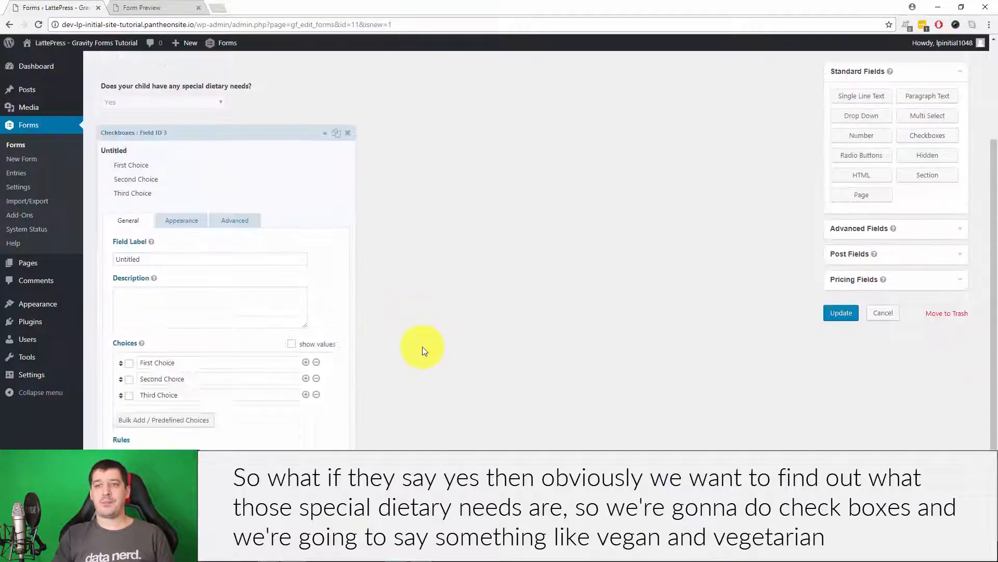
{"action": "left_click", "coordinate": [205, 362]}
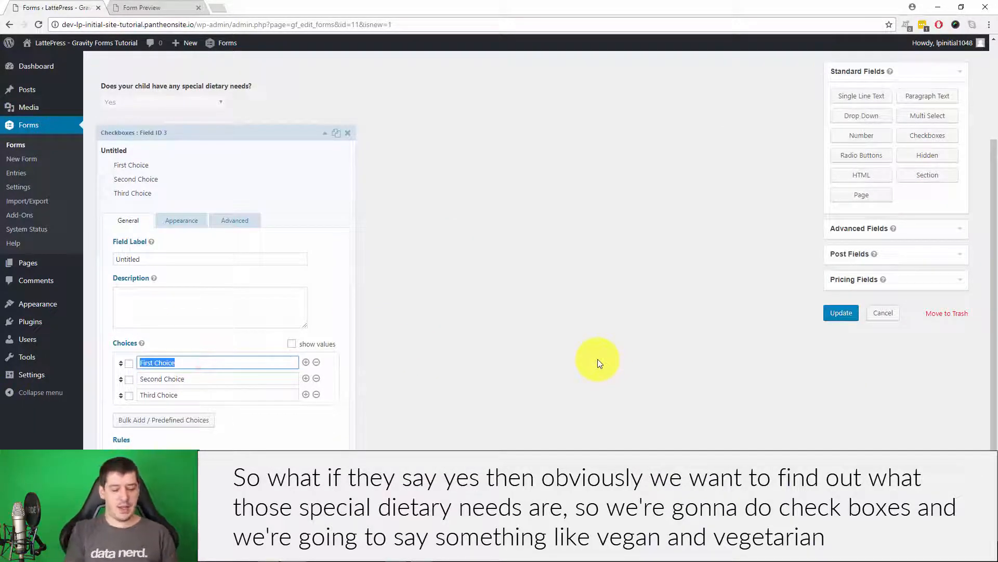
{"action": "type", "text": "Vegan"}
{"action": "key", "text": "Tab"}
{"action": "type", "text": "Ge"}
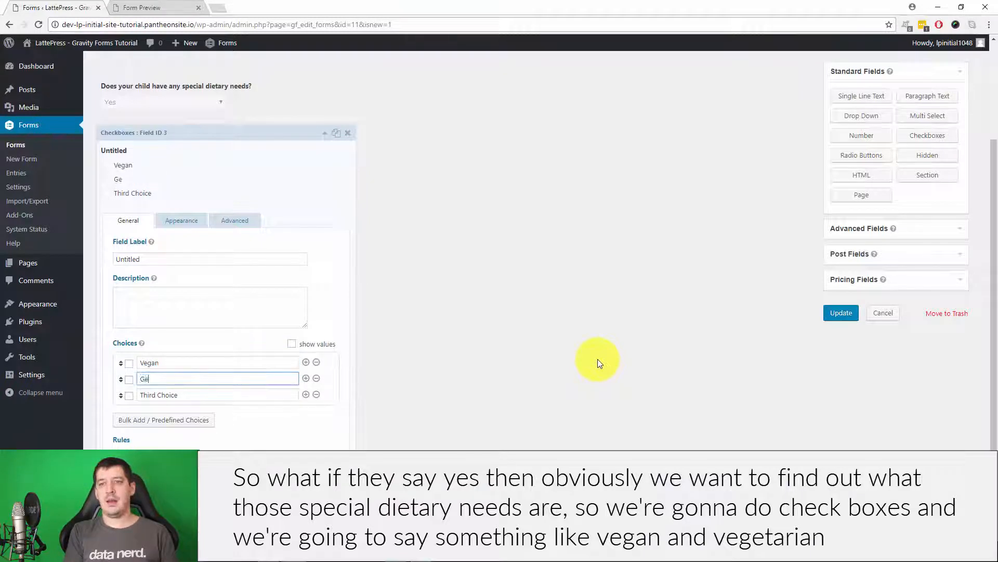
{"action": "type", "text": "getarian"}
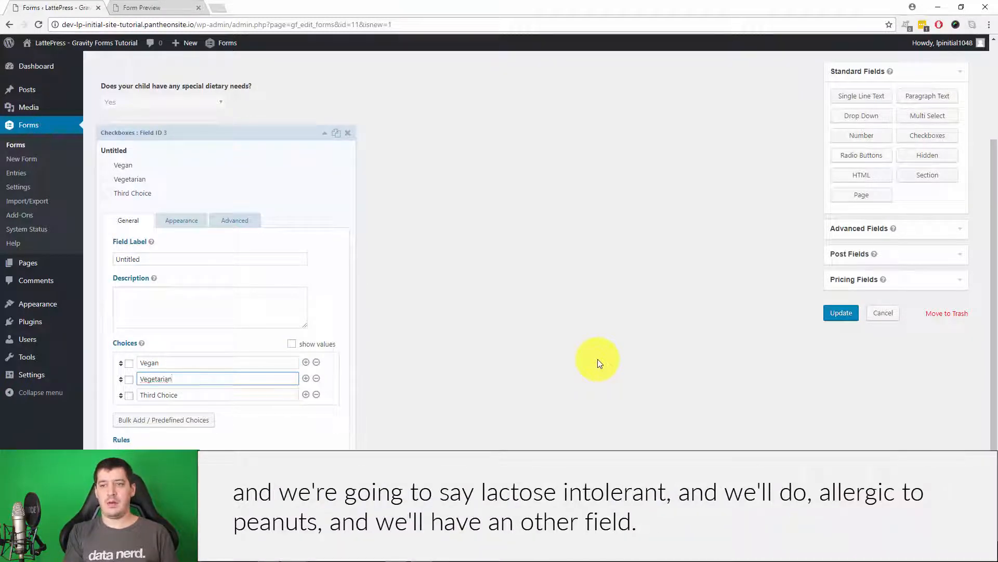
{"action": "key", "text": "Tab"}
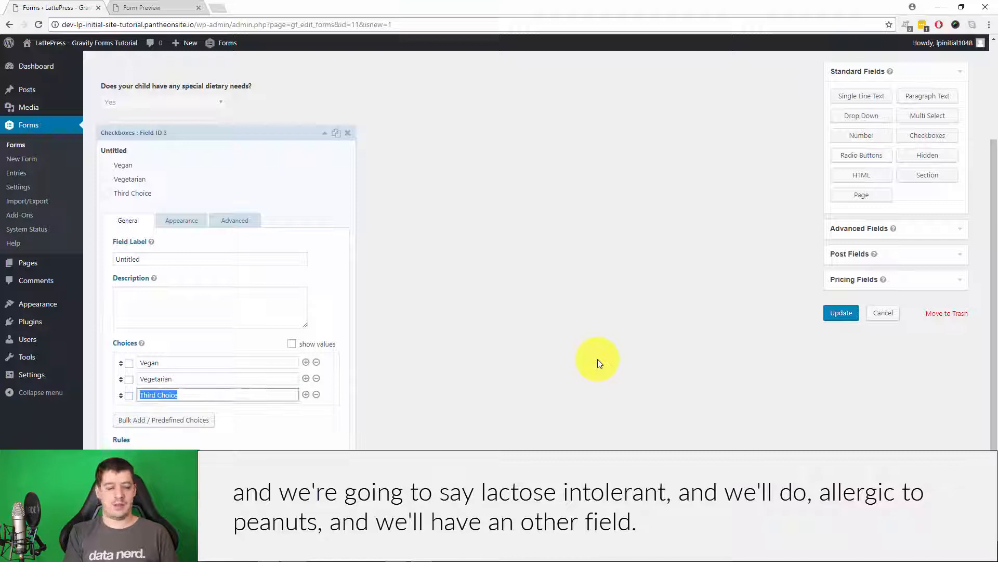
{"action": "type", "text": "Lactose Intolerant"}
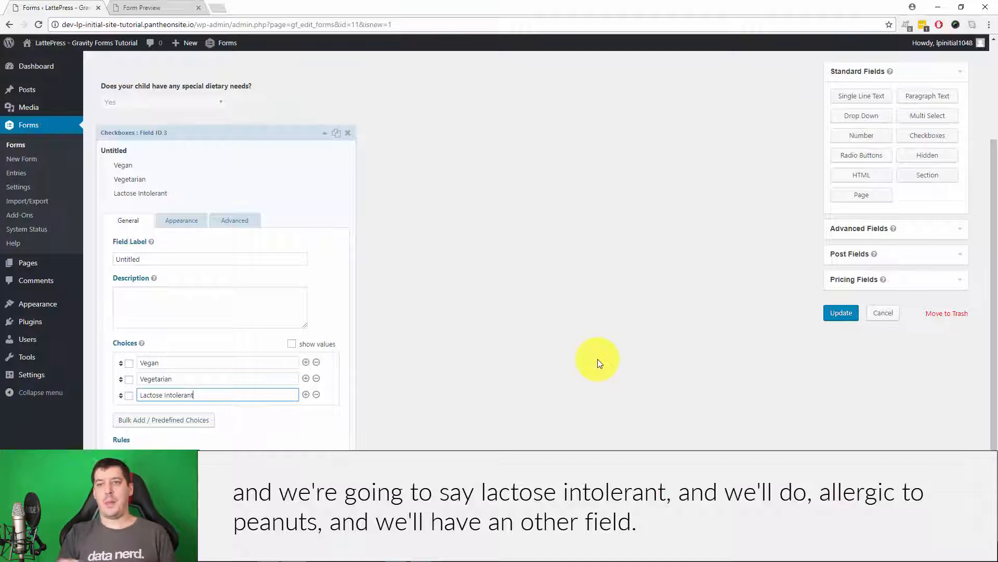
Add Allergic to Peanuts and Other as the fourth and fifth checkbox choices.
{"action": "left_click", "coordinate": [306, 394]}
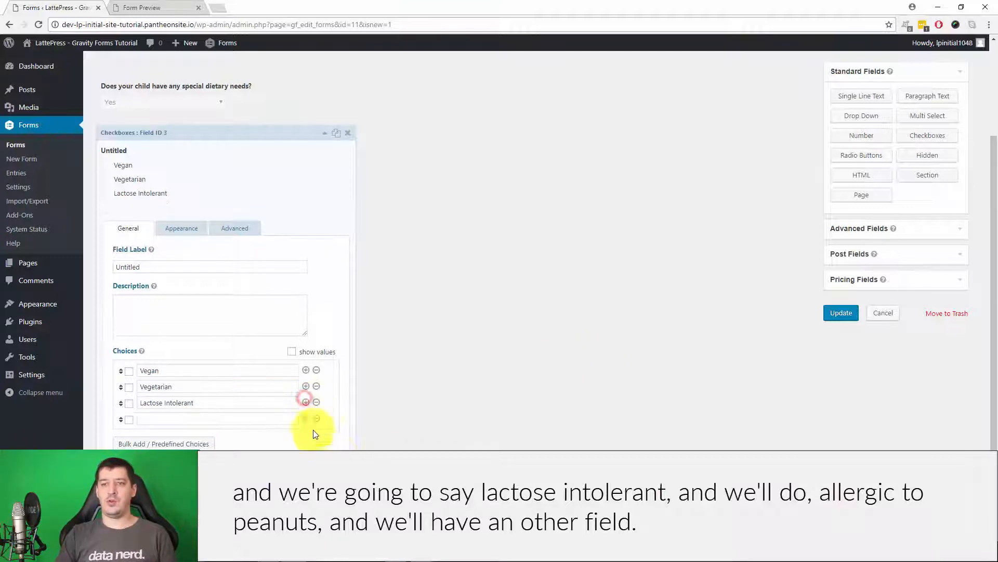
{"action": "left_click", "coordinate": [201, 420]}
{"action": "type", "text": "Allergic to"}
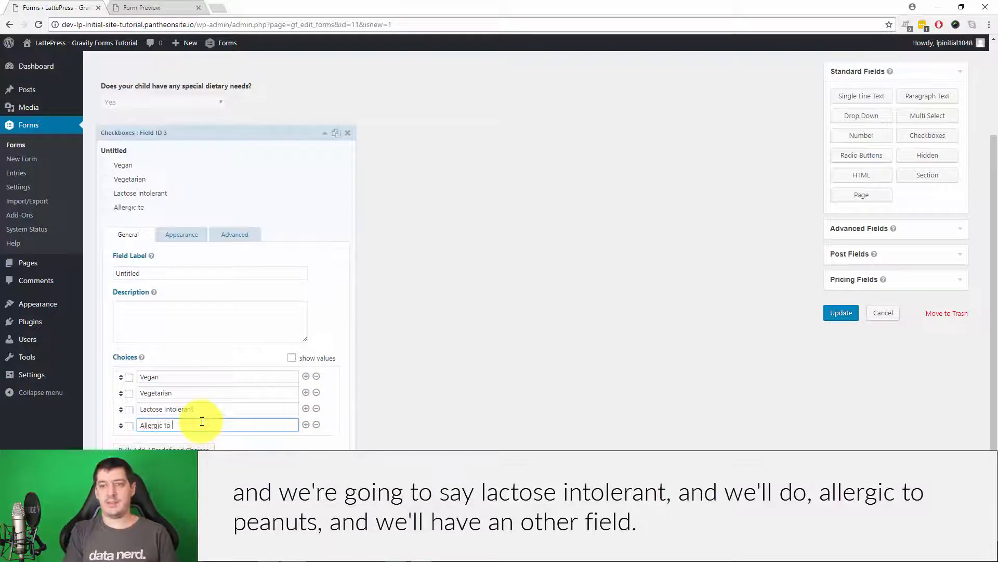
{"action": "type", "text": " Peanuts"}
{"action": "left_click", "coordinate": [305, 424]}
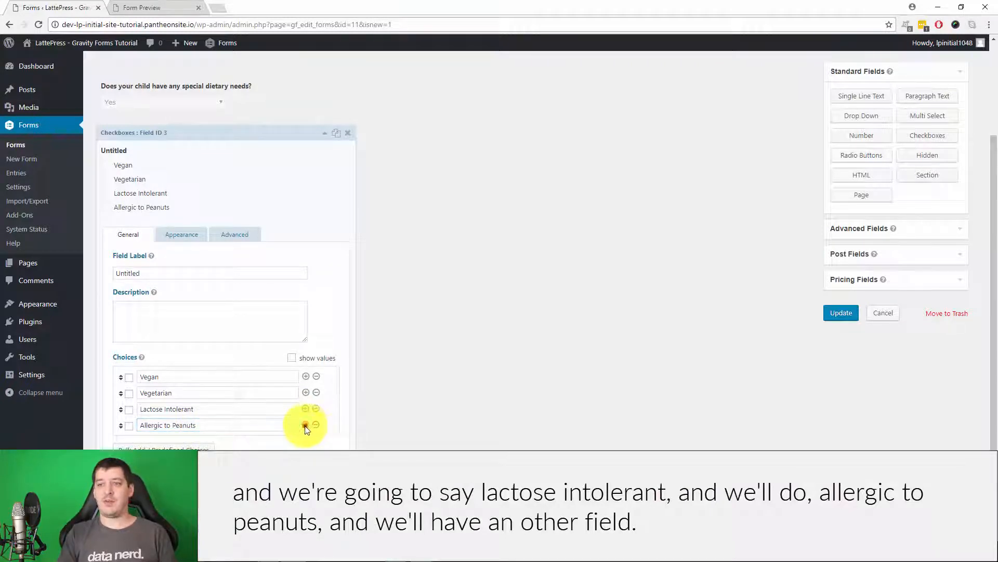
{"action": "left_click", "coordinate": [233, 447]}
{"action": "type", "text": "Other"}
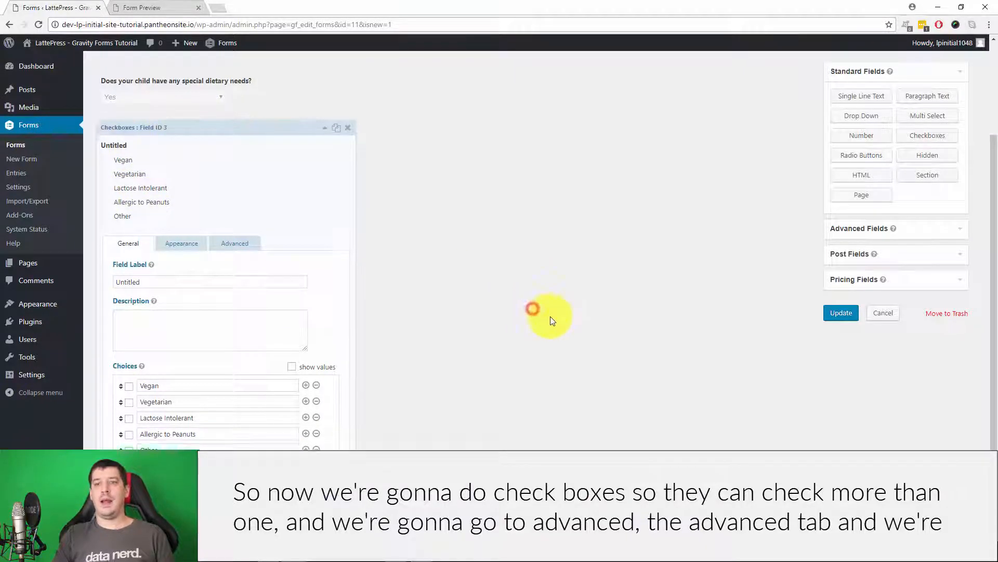
{"action": "scroll", "coordinate": [551, 317], "scroll_direction": "down", "scroll_amount": 1}
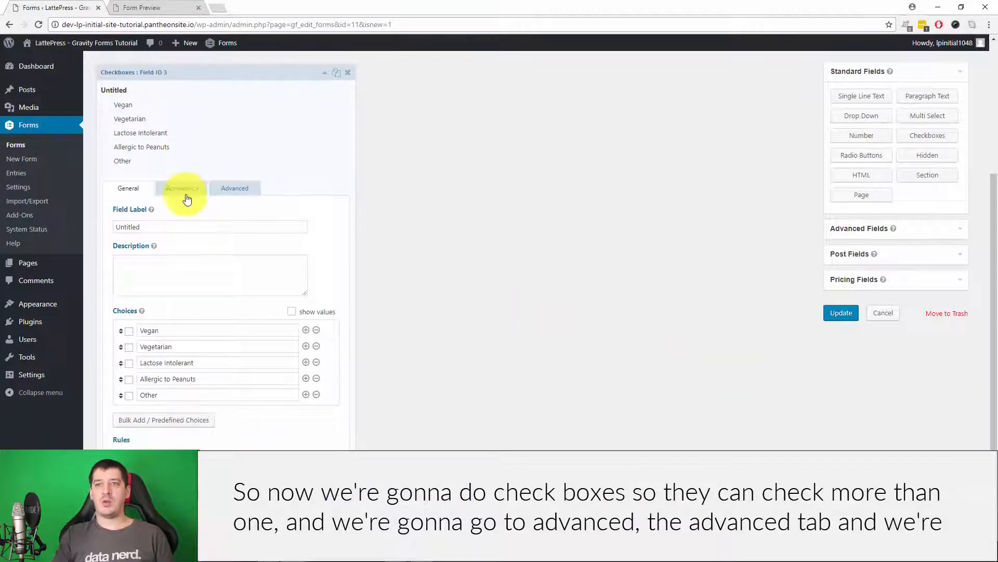
{"action": "left_click", "coordinate": [236, 187]}
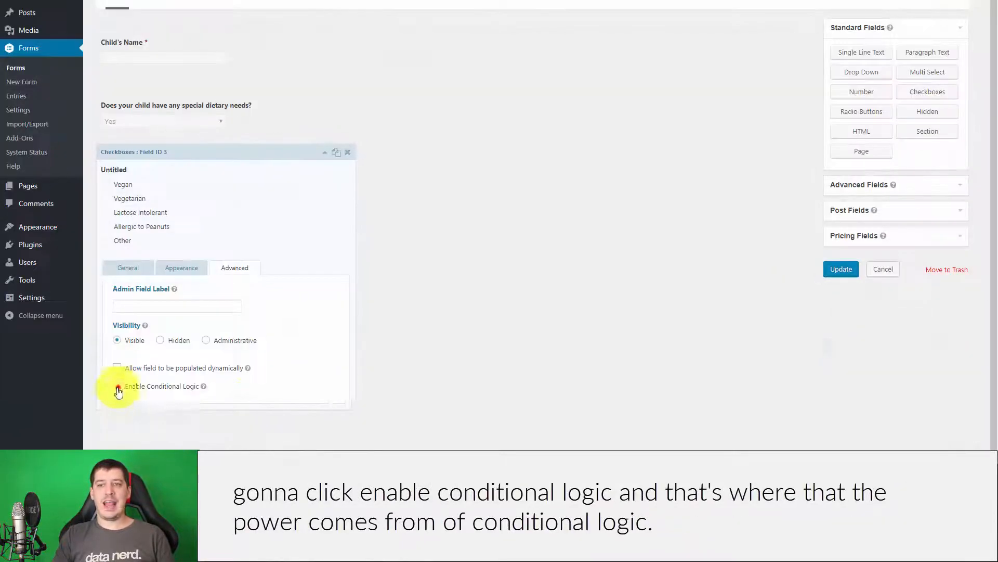
Enable conditional logic so the checkboxes show when the dietary-needs question is Yes.
{"action": "left_click", "coordinate": [117, 385]}
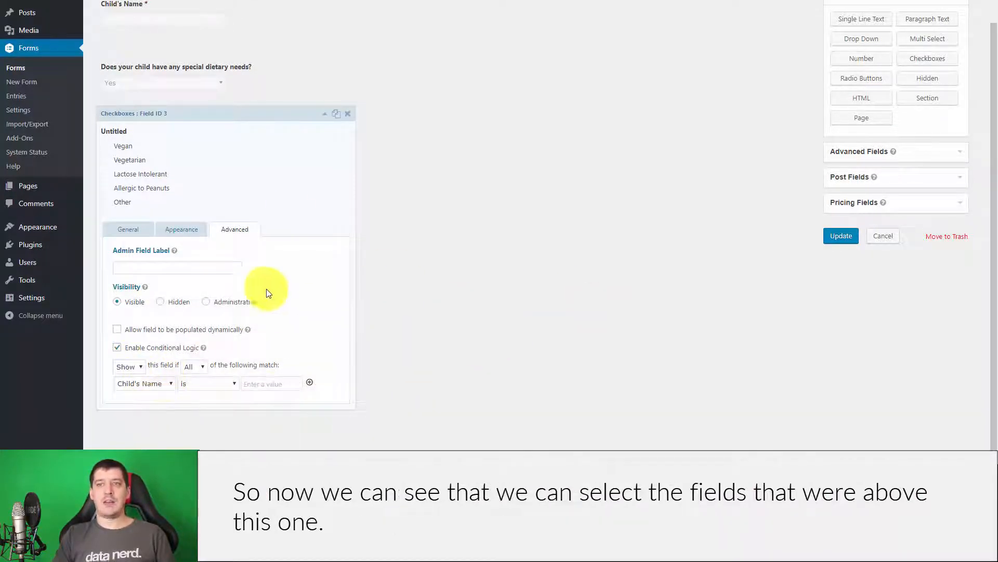
{"action": "left_click", "coordinate": [139, 385]}
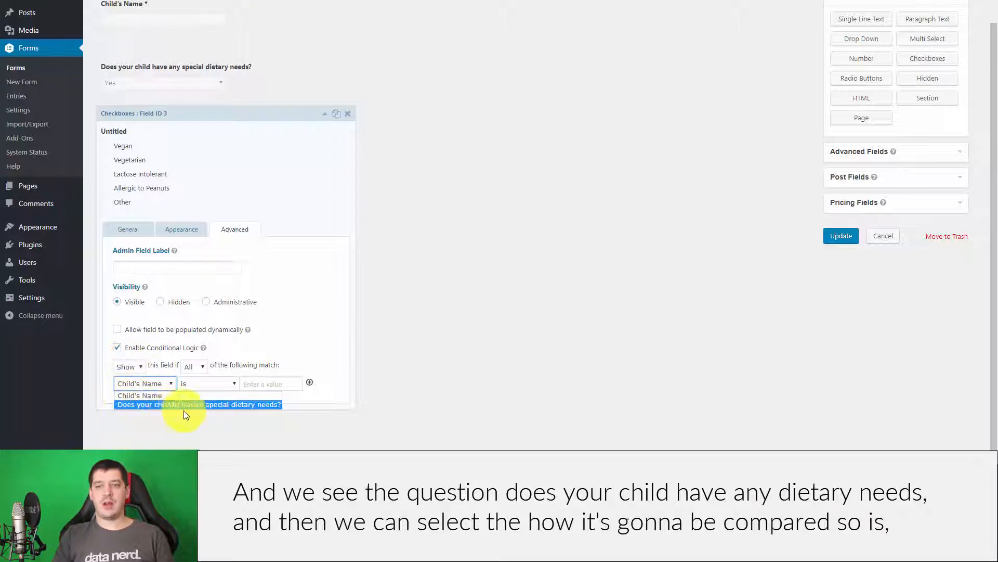
{"action": "left_click", "coordinate": [225, 406]}
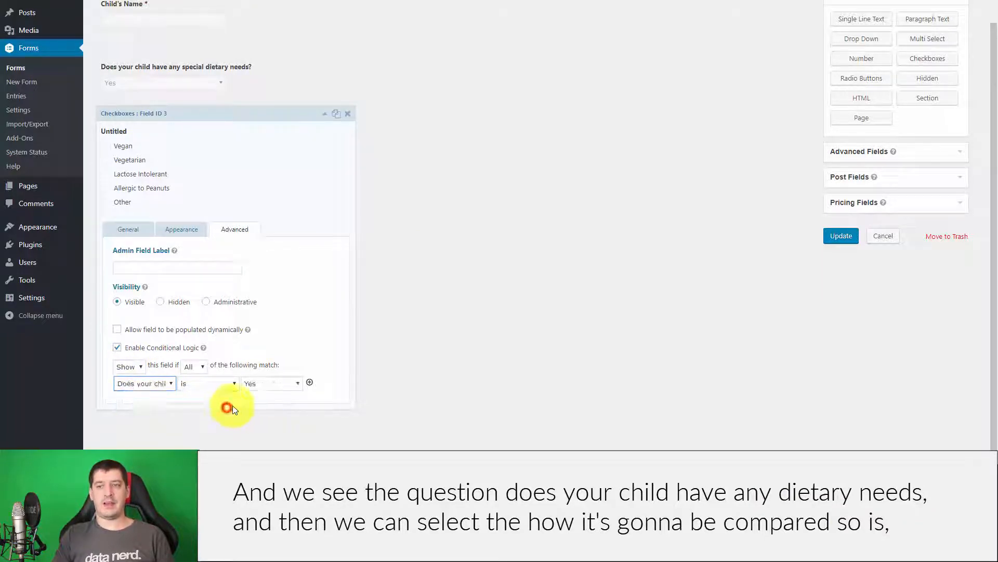
{"action": "left_click", "coordinate": [200, 383]}
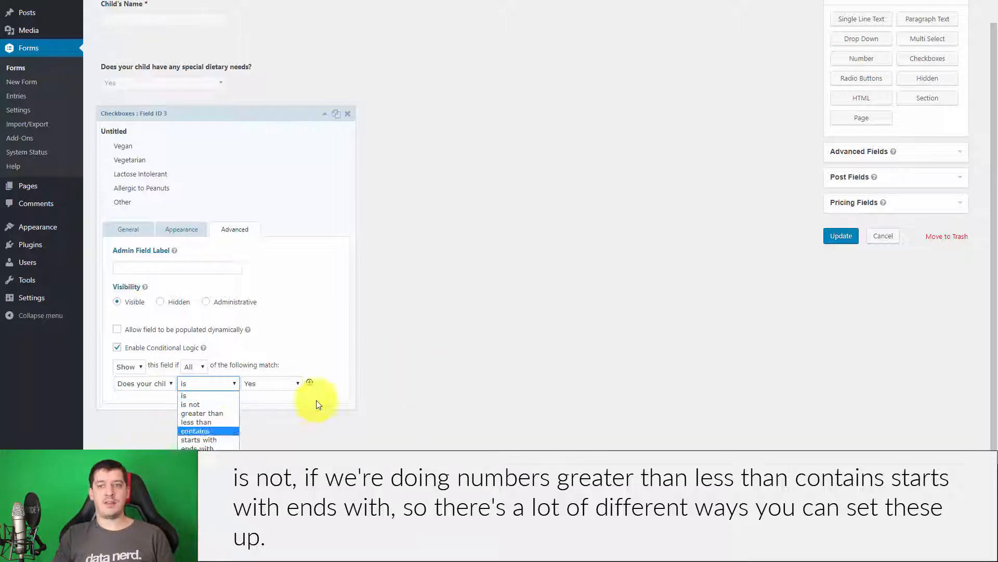
{"action": "left_click", "coordinate": [433, 370]}
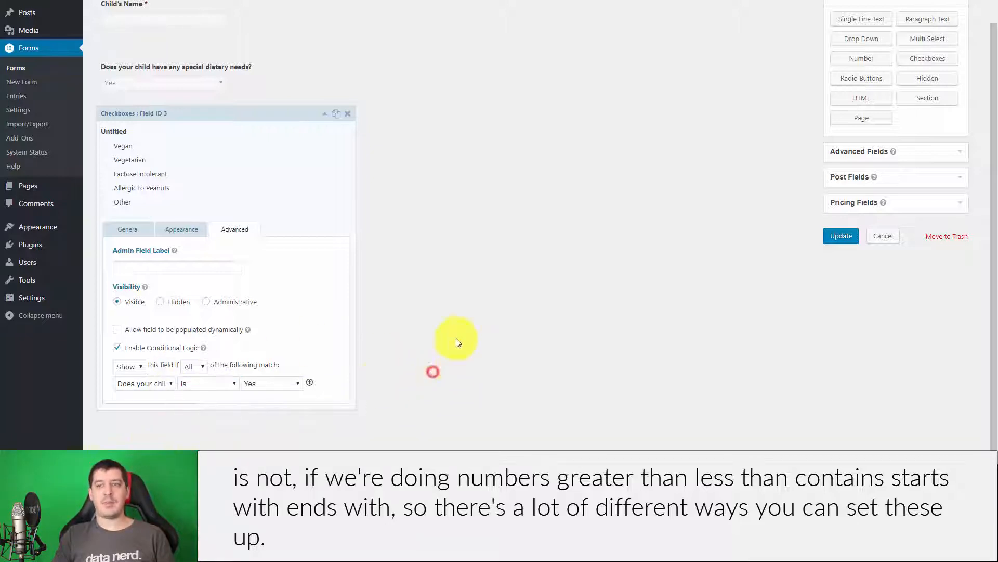
Switch the rule matching to Any, remove the extra Child's Name condition, and save.
{"action": "left_click", "coordinate": [310, 383]}
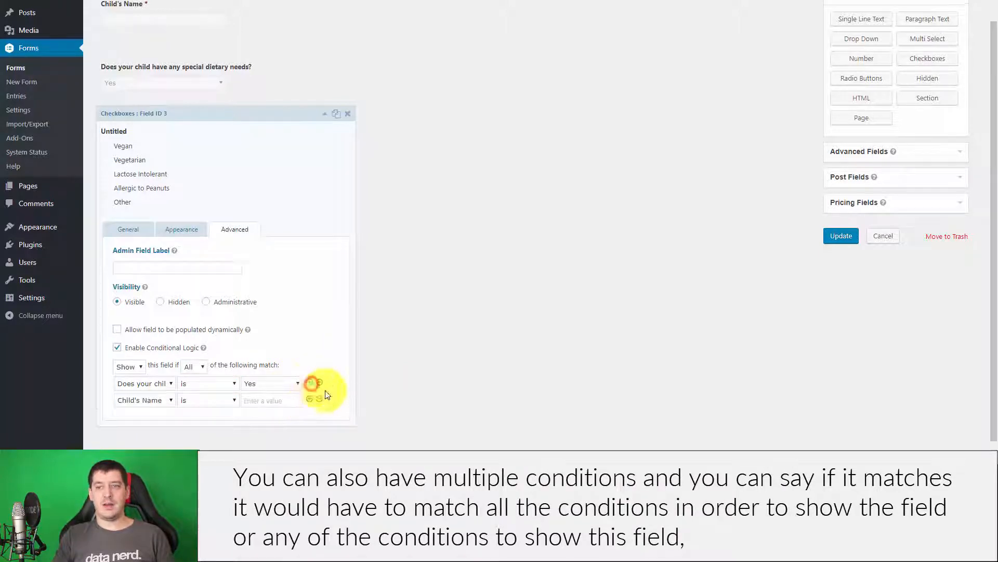
{"action": "left_click", "coordinate": [194, 366]}
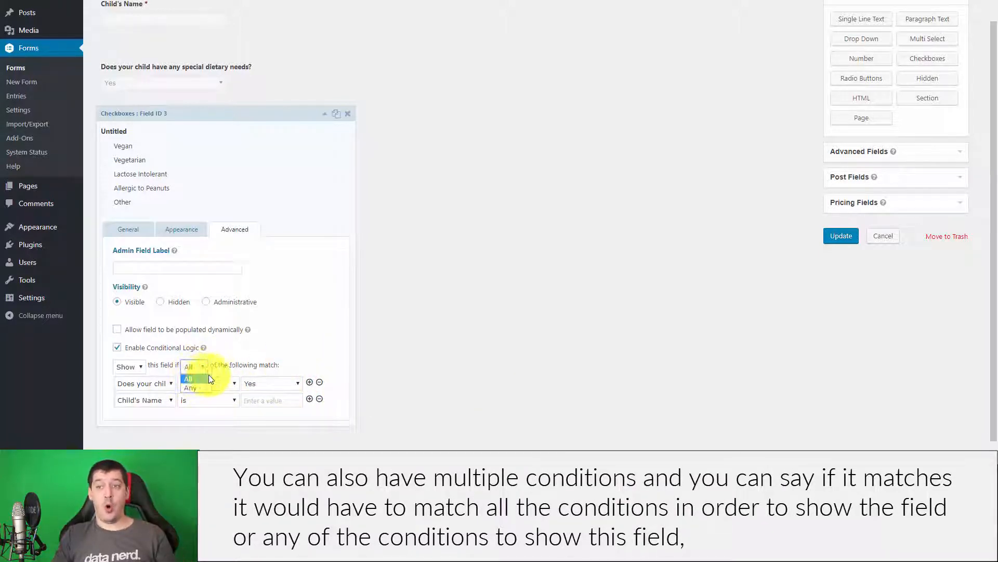
{"action": "left_click", "coordinate": [364, 349]}
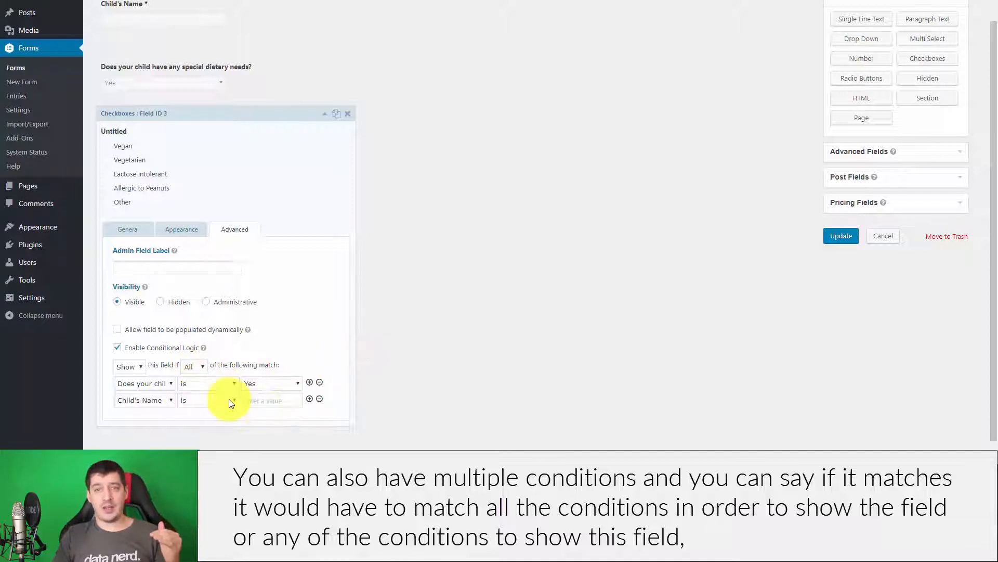
{"action": "left_click", "coordinate": [194, 366]}
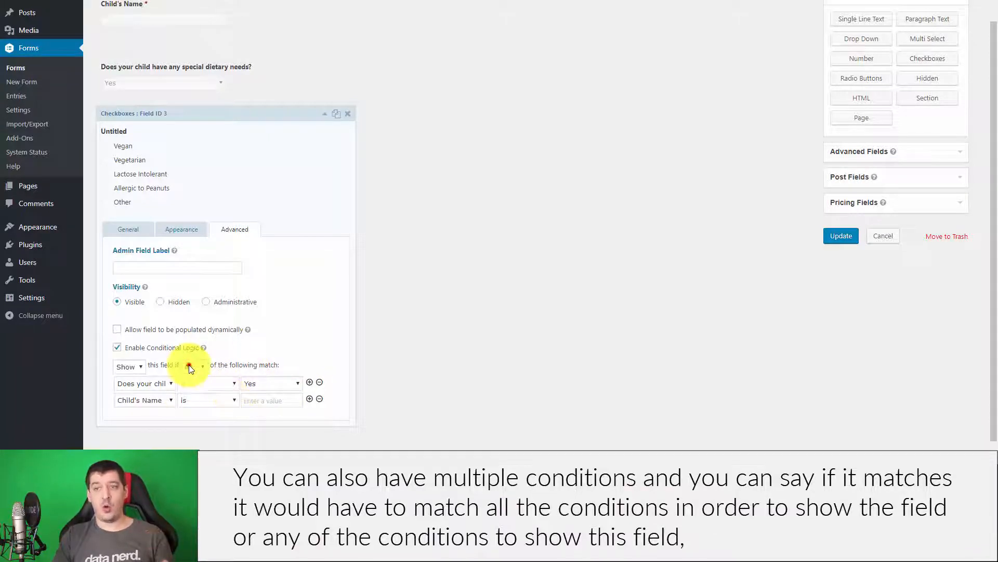
{"action": "left_click", "coordinate": [192, 386]}
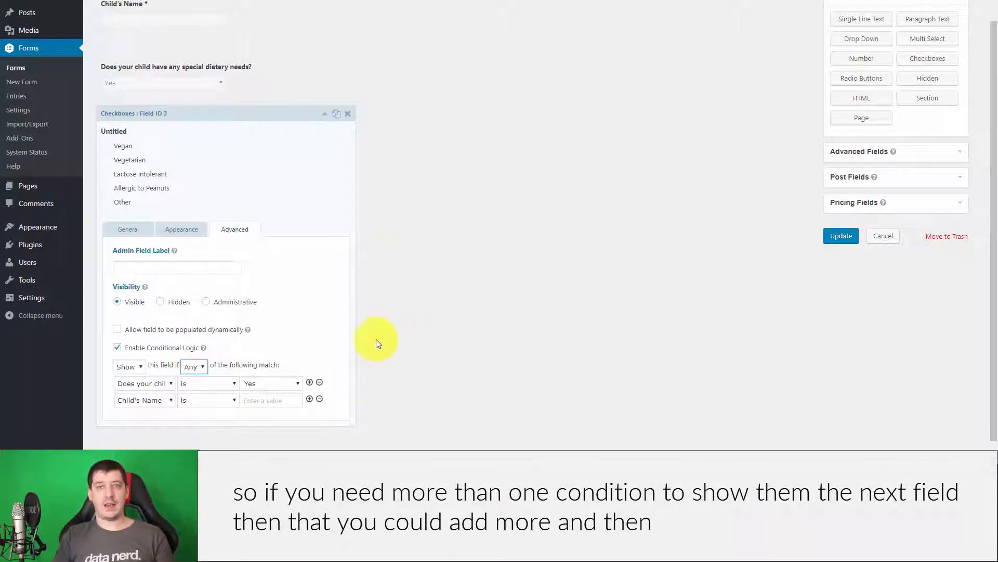
{"action": "left_click", "coordinate": [202, 363]}
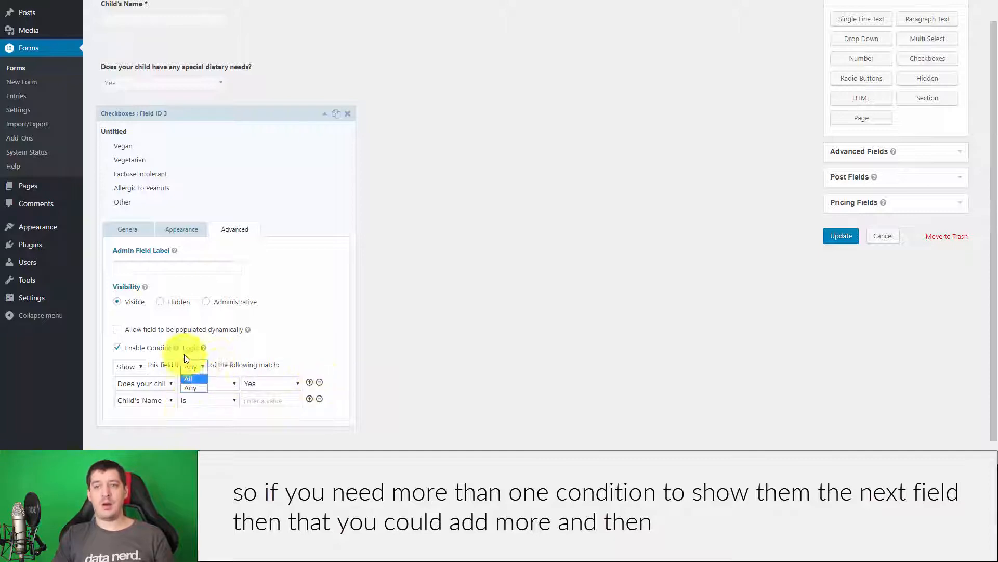
{"action": "left_click", "coordinate": [314, 327]}
{"action": "left_click", "coordinate": [319, 398]}
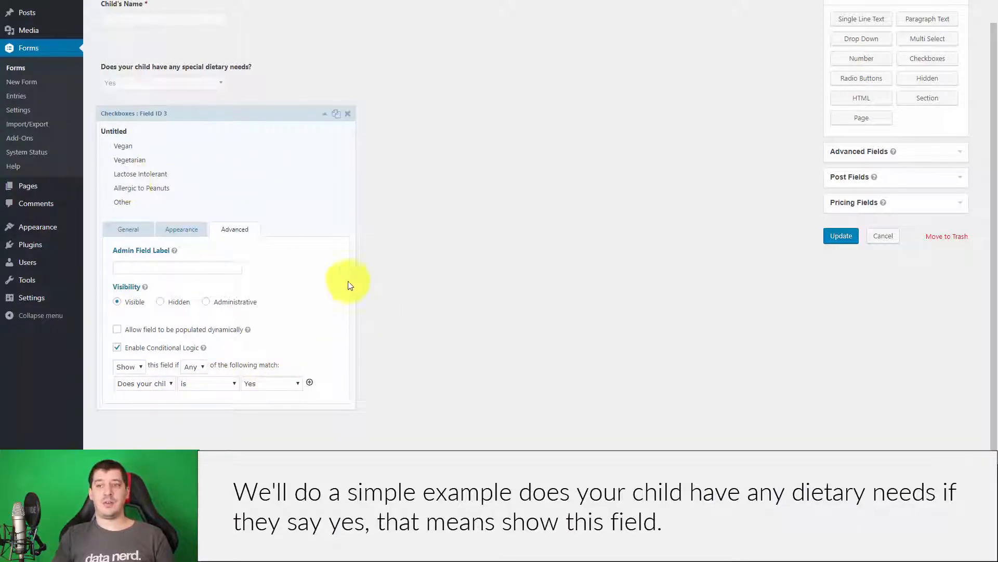
{"action": "left_click", "coordinate": [842, 237]}
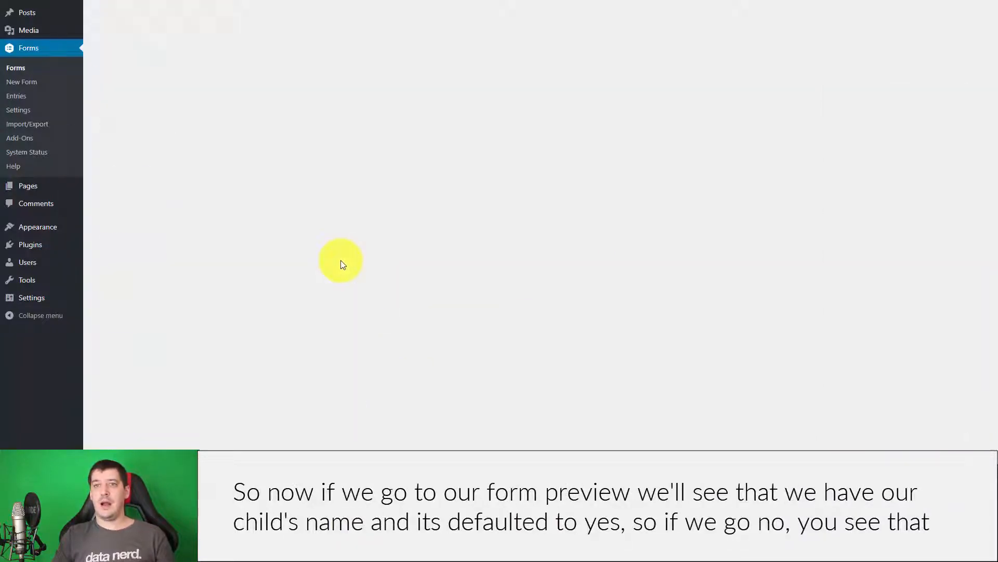
In the form preview, answer No to the dietary question and confirm the checkboxes hide.
{"action": "left_click", "coordinate": [250, 22]}
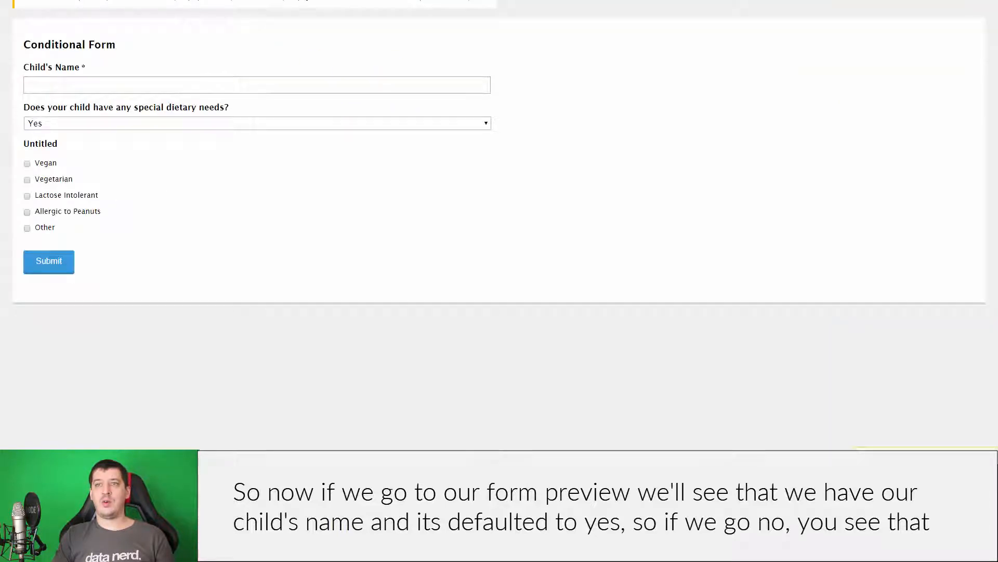
{"action": "left_click", "coordinate": [94, 84]}
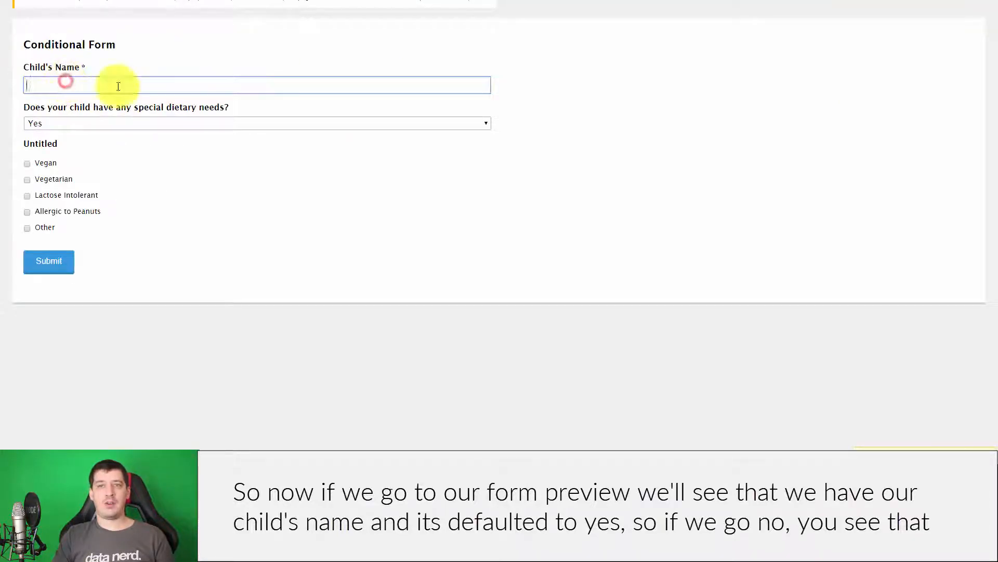
{"action": "left_click", "coordinate": [85, 123]}
{"action": "left_click", "coordinate": [84, 145]}
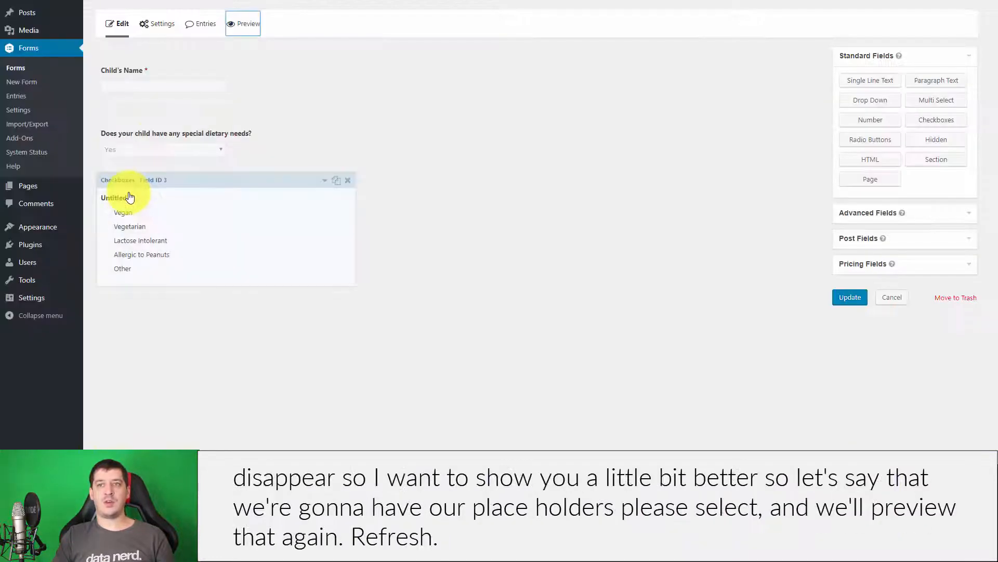
{"action": "left_click", "coordinate": [148, 155]}
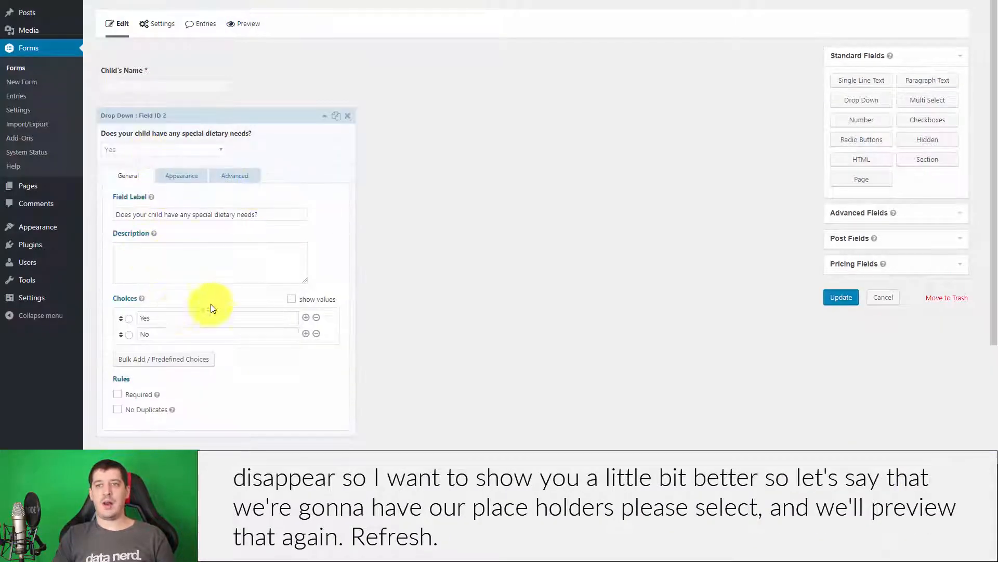
Give the dietary-needs drop-down a 'Please Select' placeholder and save the form.
{"action": "left_click", "coordinate": [180, 176]}
{"action": "left_click", "coordinate": [168, 213]}
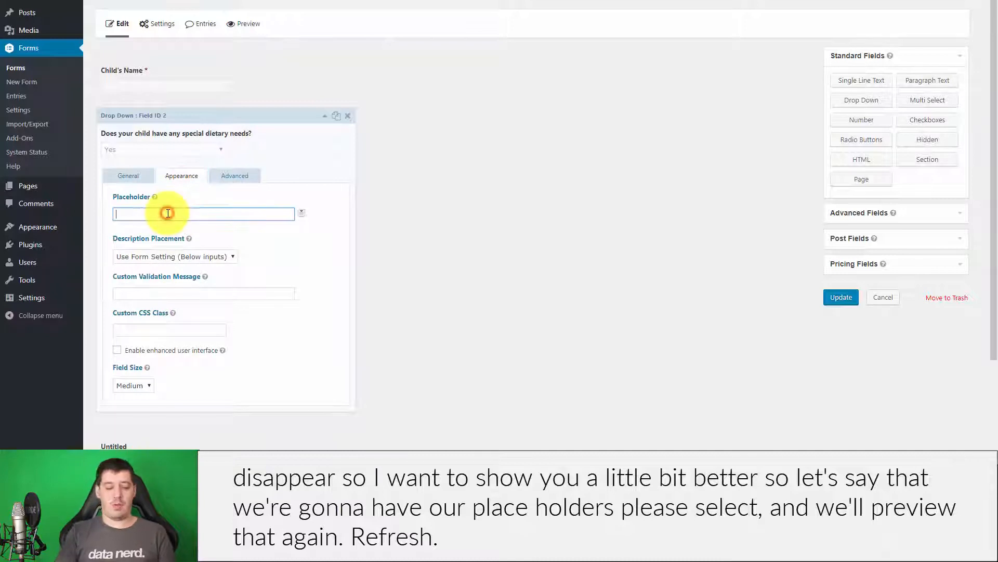
{"action": "type", "text": "Please Select"}
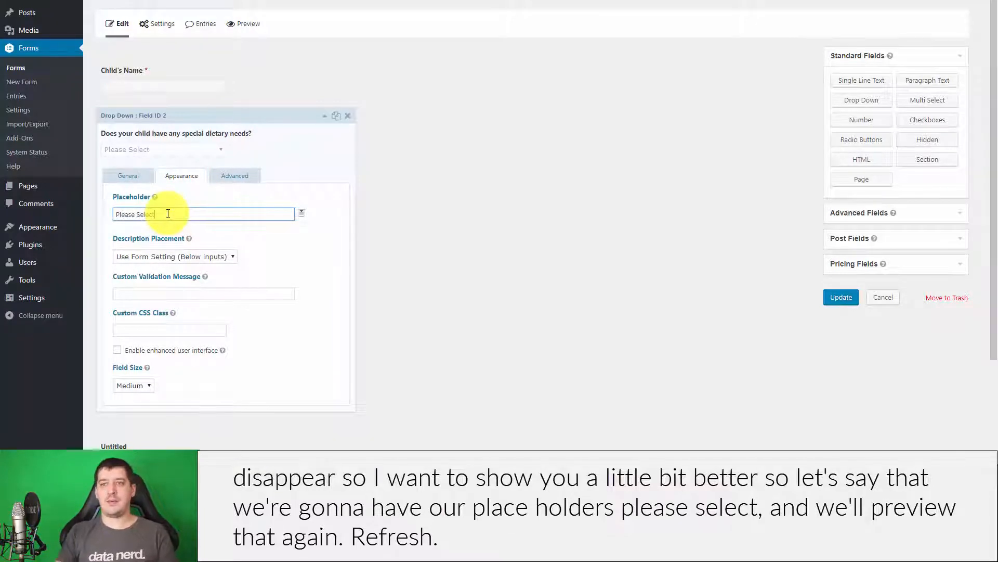
{"action": "left_click", "coordinate": [537, 266]}
{"action": "left_click", "coordinate": [843, 299]}
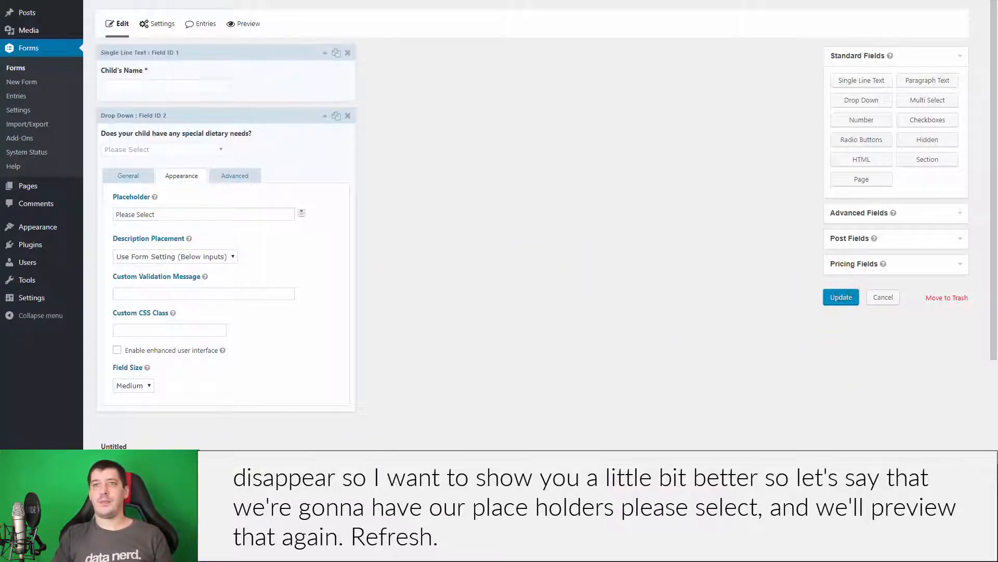
Reload the preview and answer Yes to confirm the dietary checkboxes appear.
{"action": "left_click", "coordinate": [248, 27]}
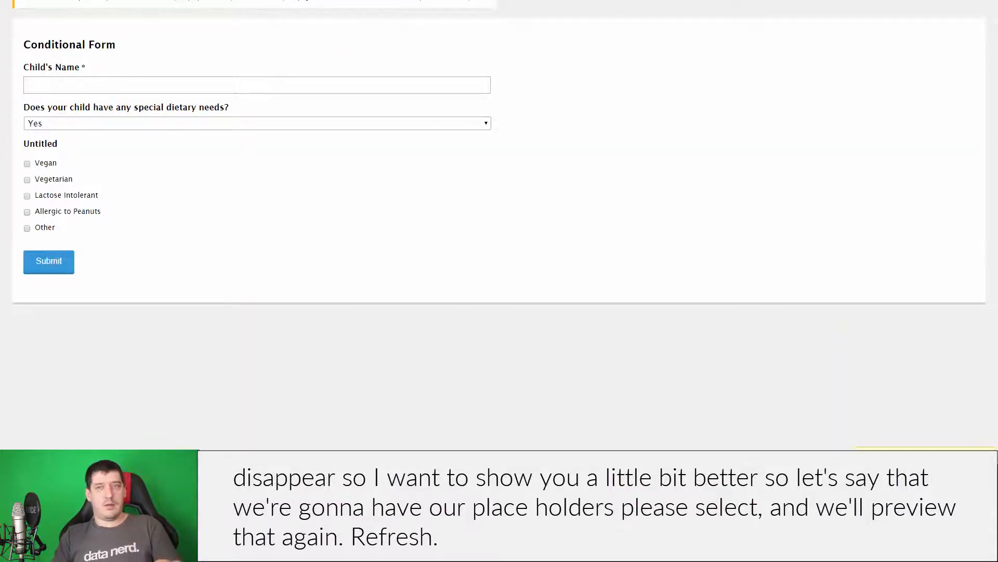
{"action": "key", "text": "F5"}
{"action": "left_click", "coordinate": [95, 83]}
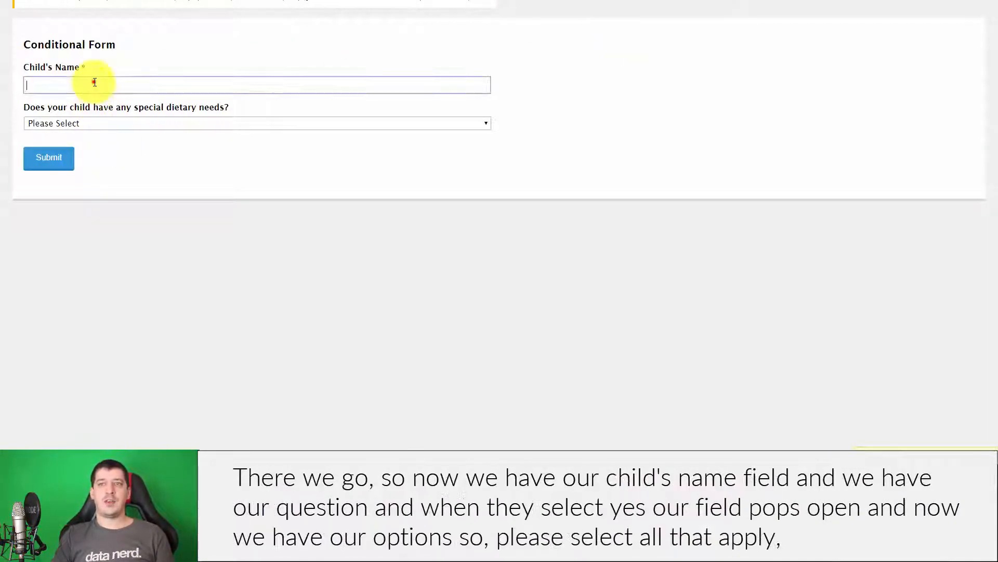
{"action": "left_click", "coordinate": [189, 124]}
{"action": "left_click", "coordinate": [183, 141]}
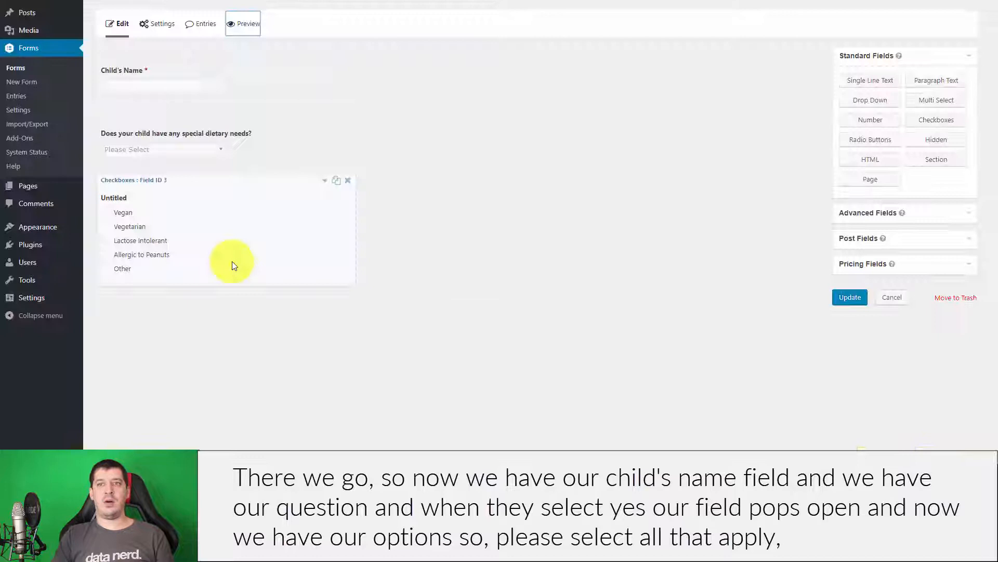
{"action": "left_click", "coordinate": [134, 266]}
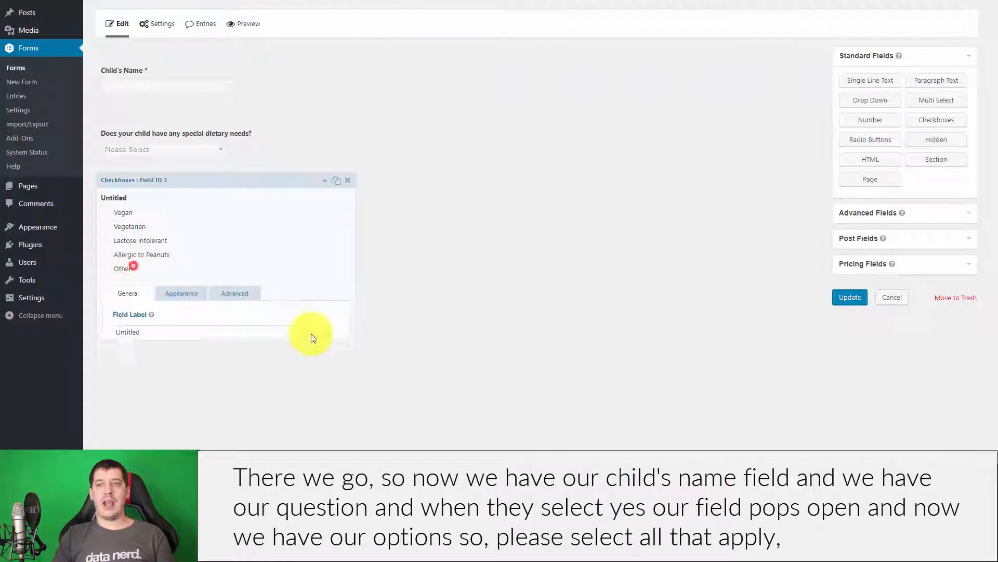
Finish the checkbox field's label as 'Please select all that apply.'.
{"action": "scroll", "coordinate": [214, 300], "scroll_direction": "down", "scroll_amount": 1}
{"action": "left_click_drag", "start_coordinate": [154, 278], "coordinate": [83, 272]}
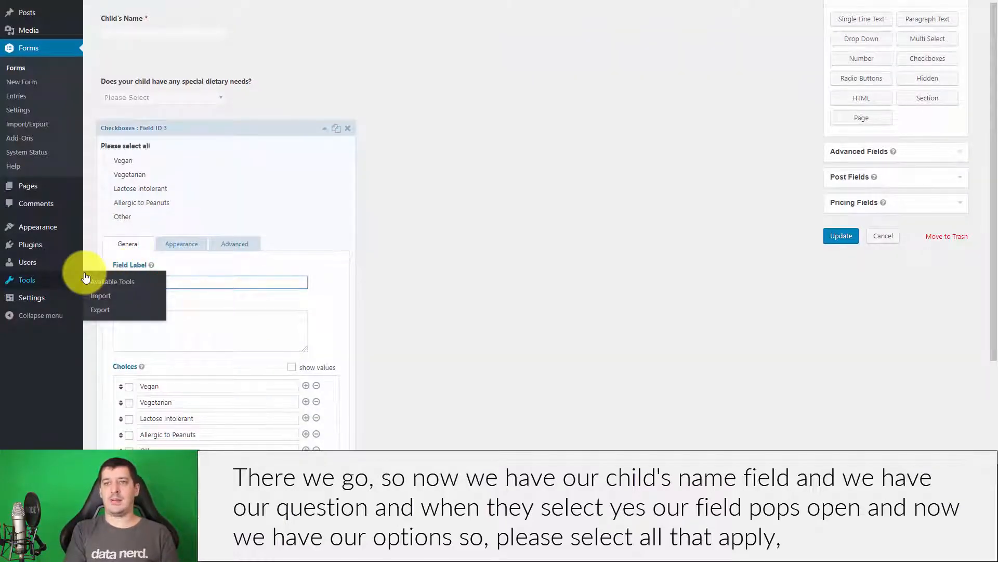
{"action": "type", "text": "."}
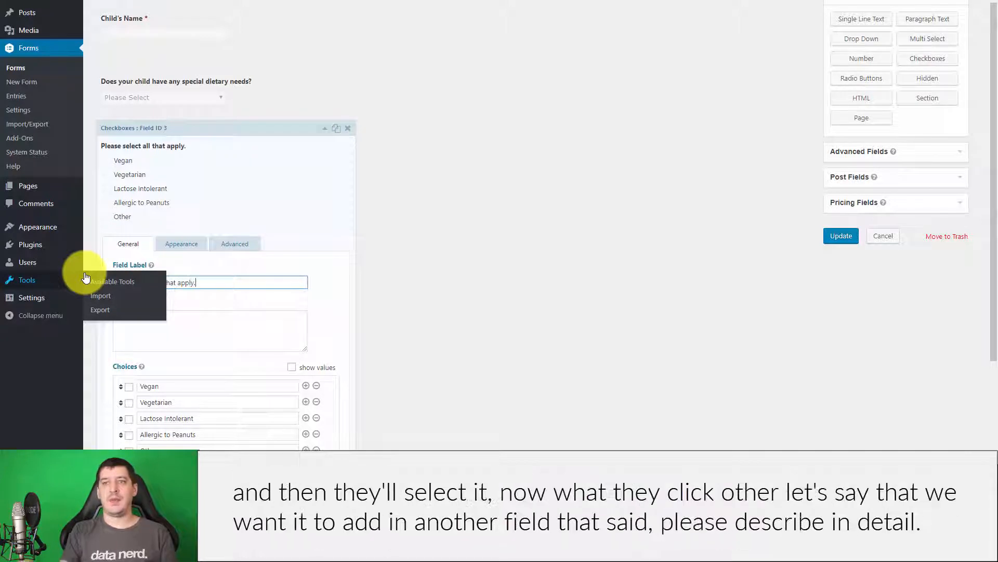
{"action": "left_click", "coordinate": [607, 231]}
{"action": "scroll", "coordinate": [379, 406], "scroll_direction": "down", "scroll_amount": 2}
{"action": "scroll", "coordinate": [378, 406], "scroll_direction": "down", "scroll_amount": 1}
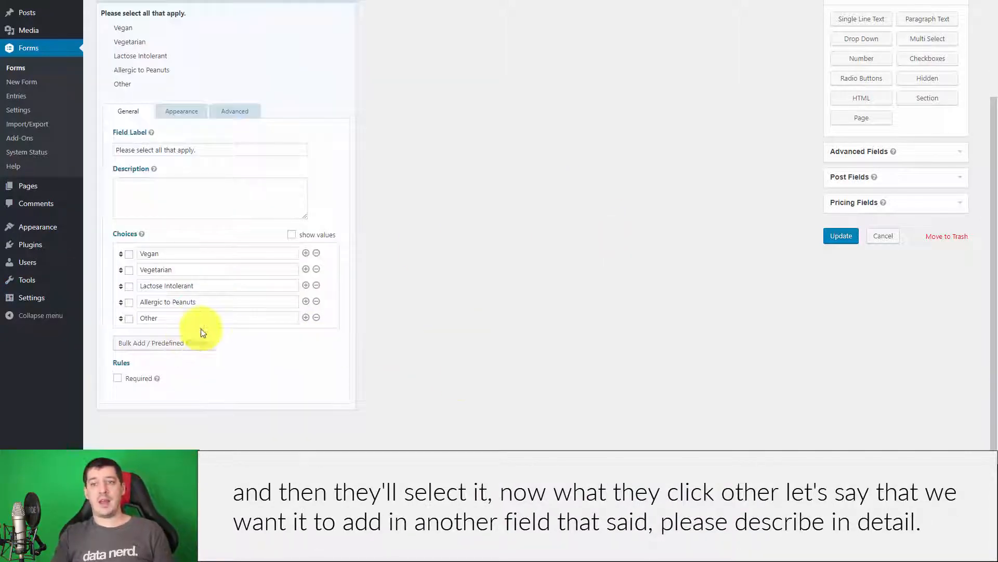
Add a paragraph text field labelled 'Please Describe in detail'.
{"action": "left_click", "coordinate": [937, 21]}
{"action": "left_click", "coordinate": [208, 365]}
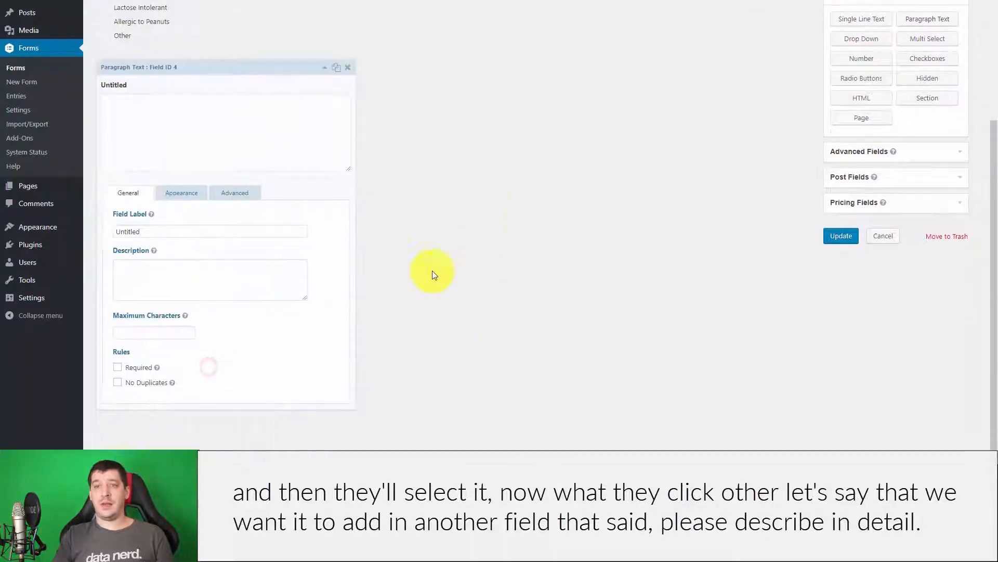
{"action": "double_click", "coordinate": [130, 232]}
{"action": "mouse_move", "coordinate": [52, 227]}
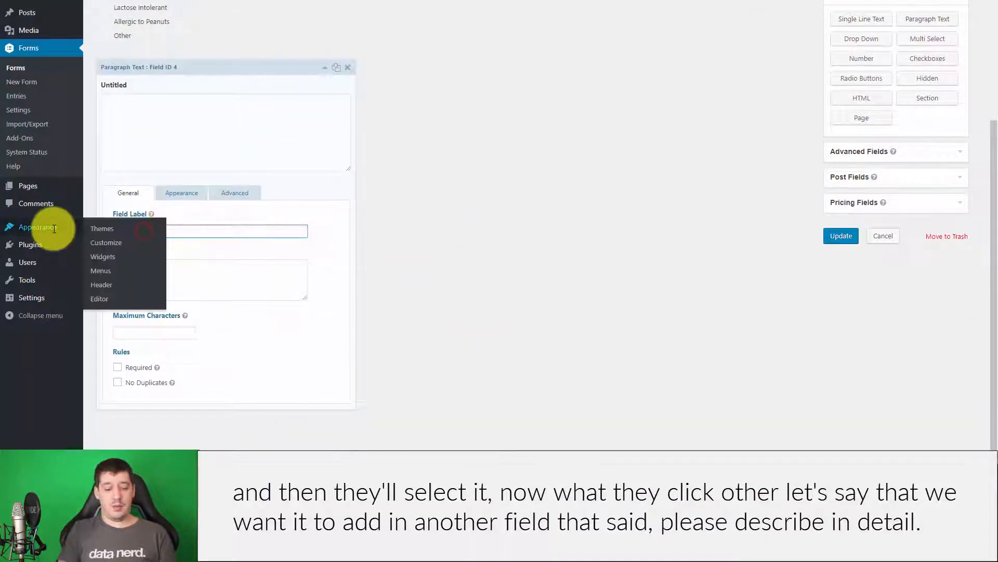
{"action": "type", "text": "Plaese D"}
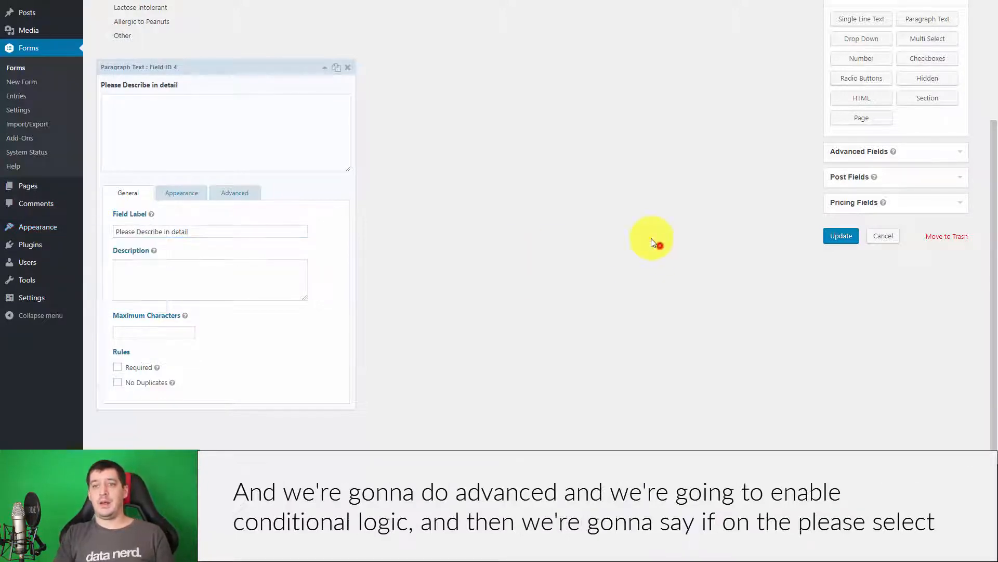
Show the paragraph field only when 'Please select all that apply.' is Other, then save.
{"action": "left_click", "coordinate": [234, 193]}
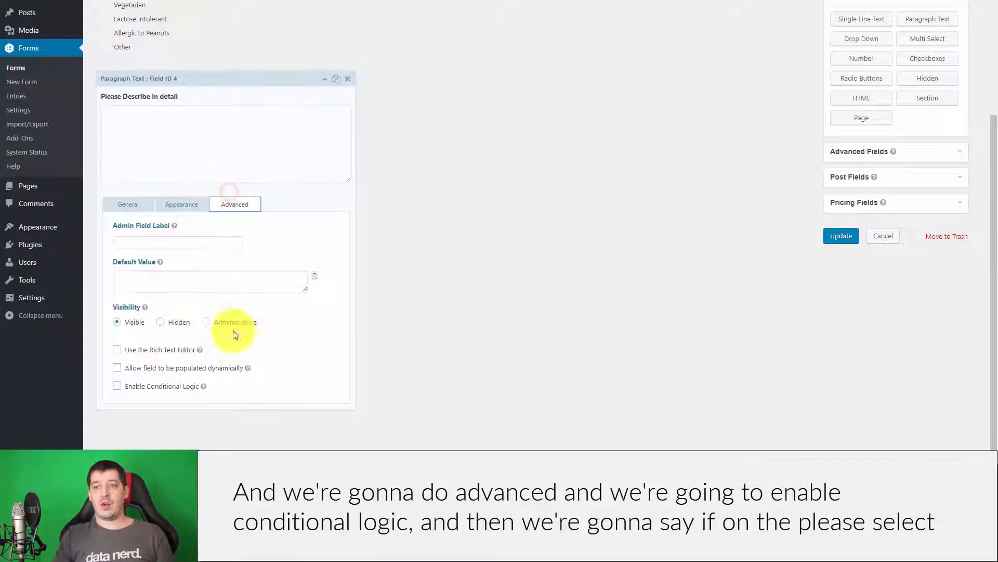
{"action": "left_click", "coordinate": [117, 386]}
{"action": "scroll", "coordinate": [534, 301], "scroll_direction": "down", "scroll_amount": 1}
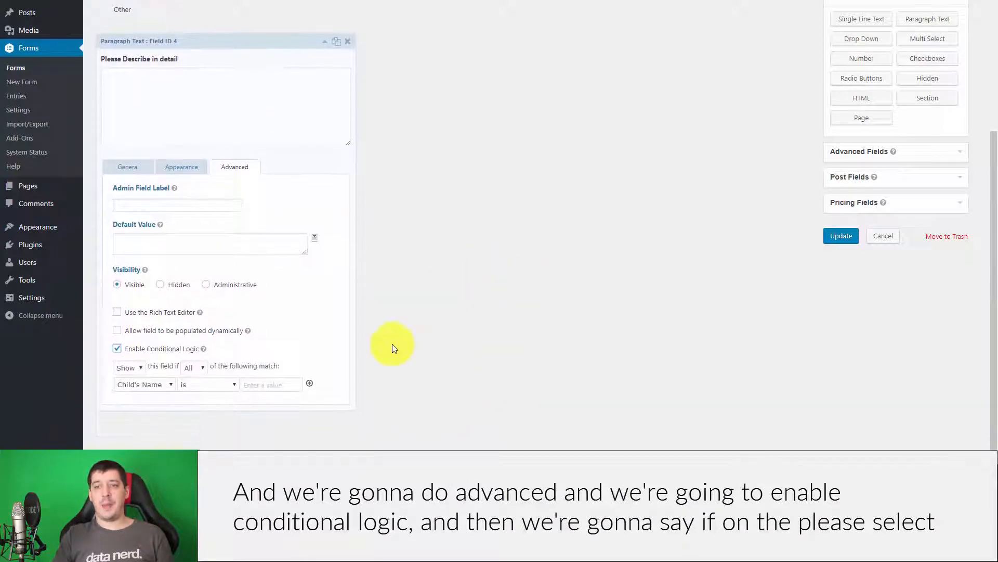
{"action": "left_click", "coordinate": [163, 383]}
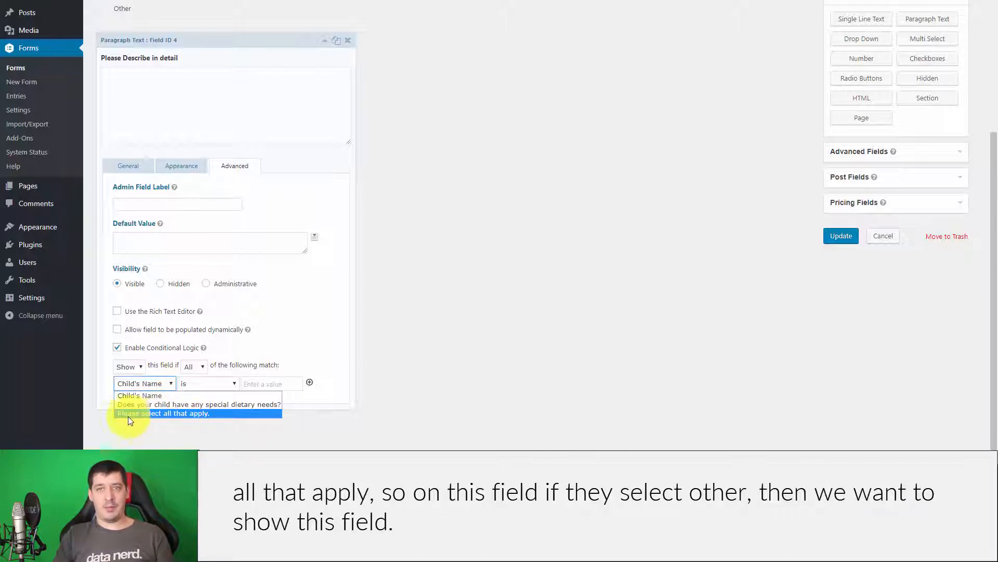
{"action": "scroll", "coordinate": [450, 351], "scroll_direction": "up", "scroll_amount": 4}
{"action": "scroll", "coordinate": [520, 313], "scroll_direction": "down", "scroll_amount": 4}
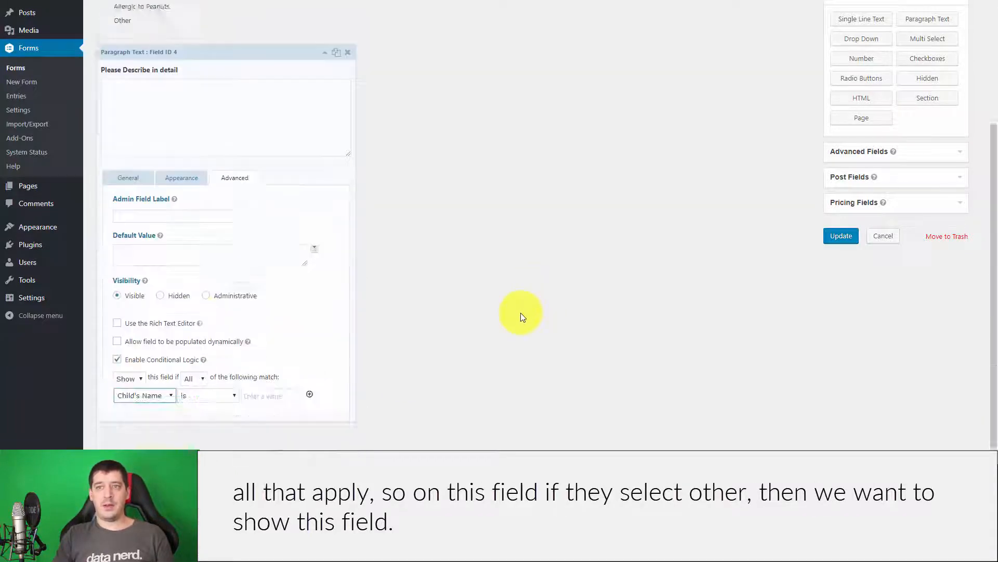
{"action": "left_click", "coordinate": [159, 388]}
{"action": "left_click", "coordinate": [154, 410]}
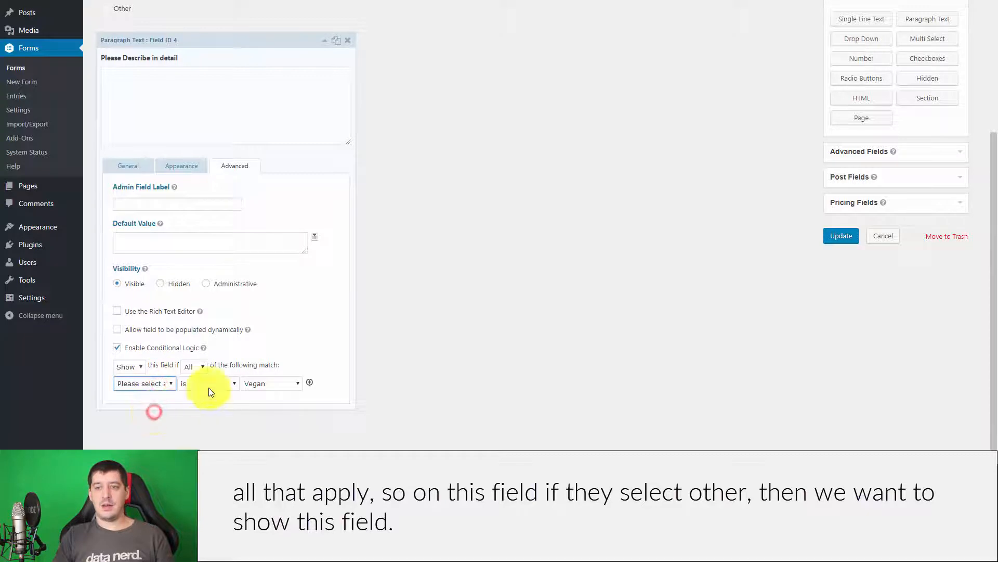
{"action": "left_click", "coordinate": [274, 385]}
{"action": "left_click", "coordinate": [270, 432]}
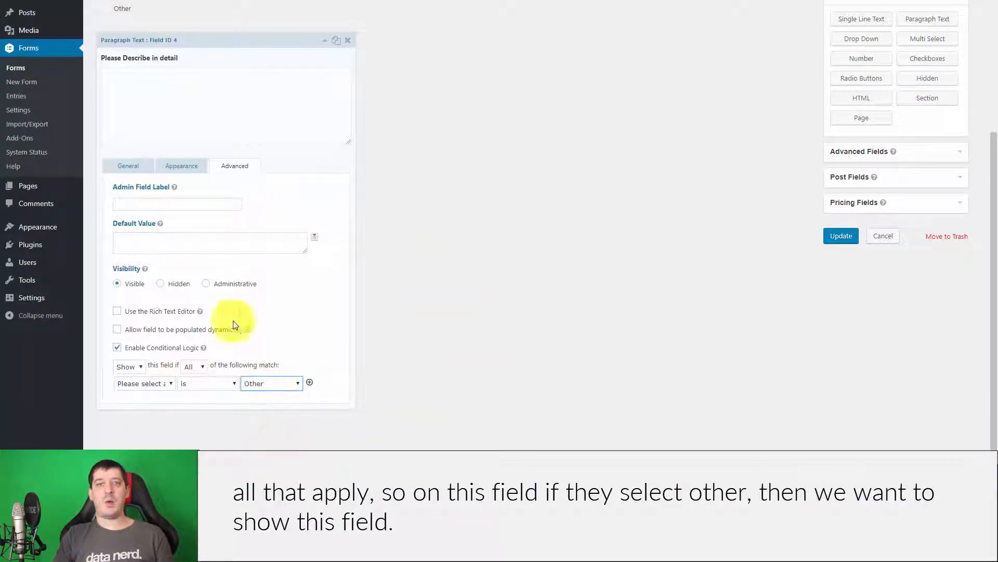
{"action": "left_click", "coordinate": [845, 236]}
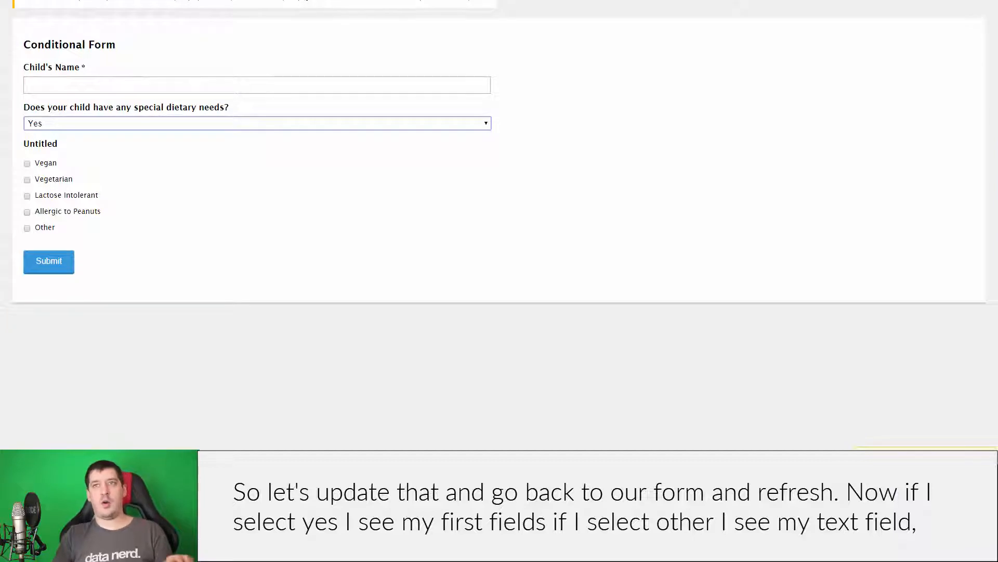
Reload the live form, answer Yes and tick Other to reveal the Please Describe in detail box.
{"action": "key", "text": "F5"}
{"action": "left_click", "coordinate": [197, 122]}
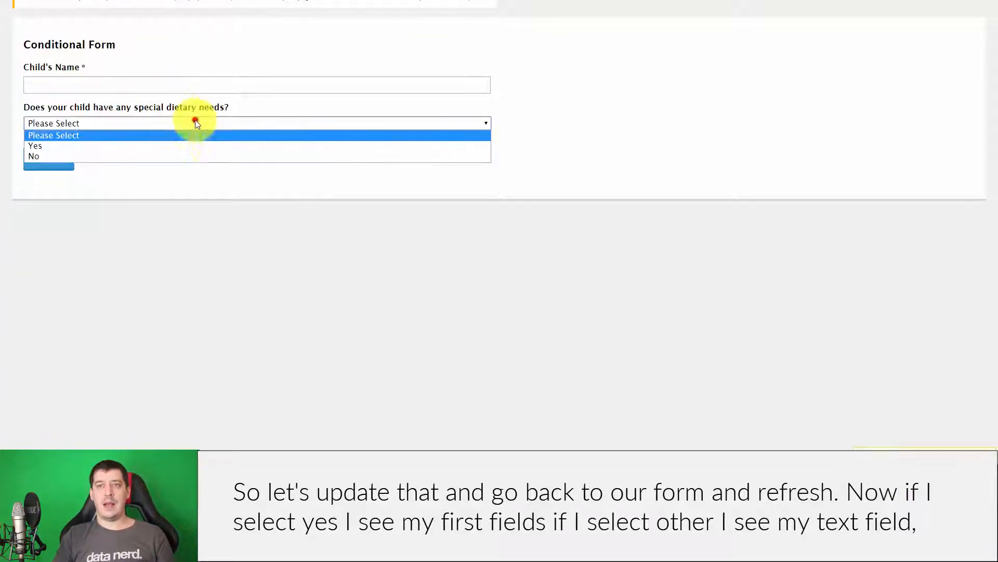
{"action": "left_click", "coordinate": [188, 143]}
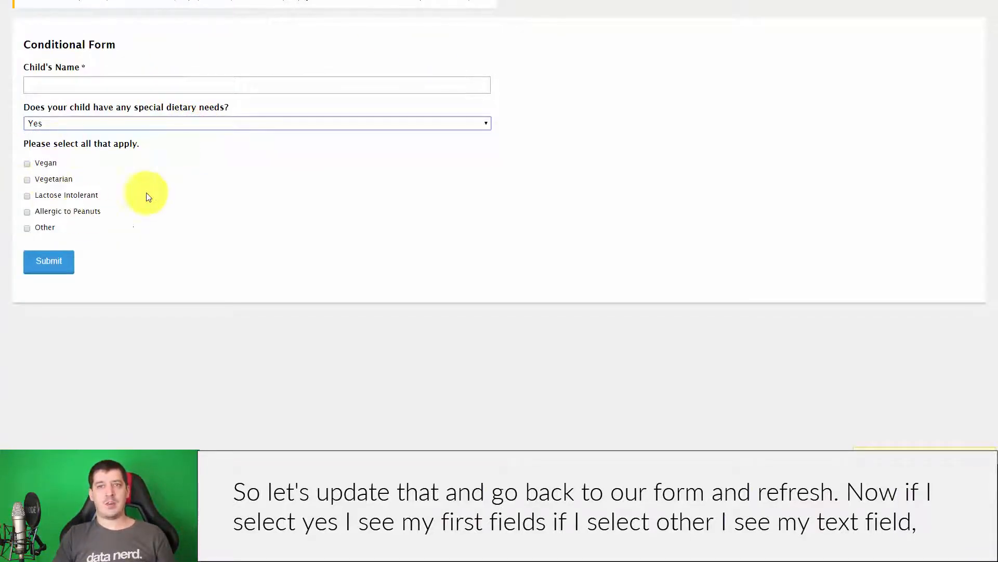
{"action": "left_click", "coordinate": [27, 228]}
{"action": "left_click", "coordinate": [162, 284]}
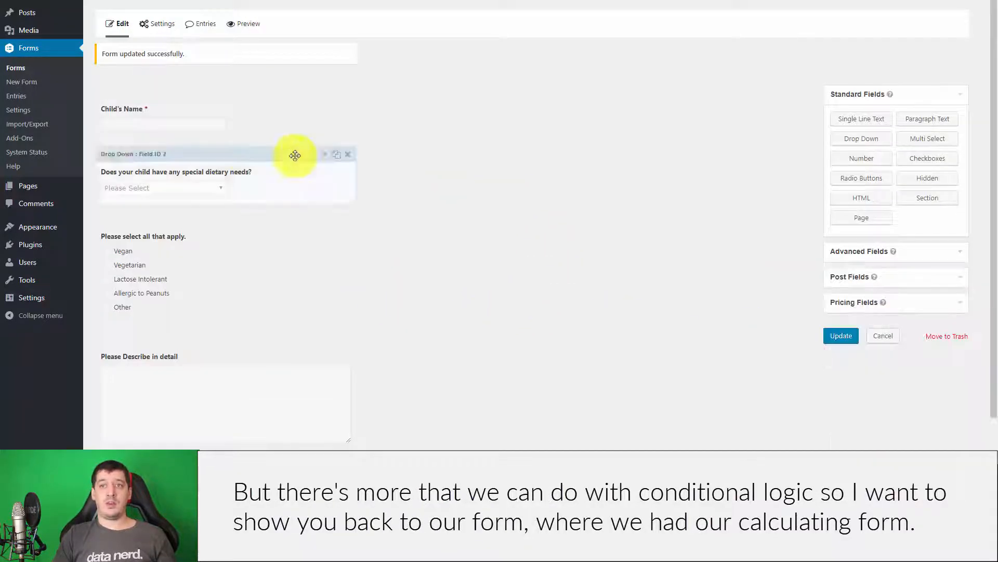
Open the Simple Test quiz from the forms list and inspect its Score field.
{"action": "left_click", "coordinate": [14, 68]}
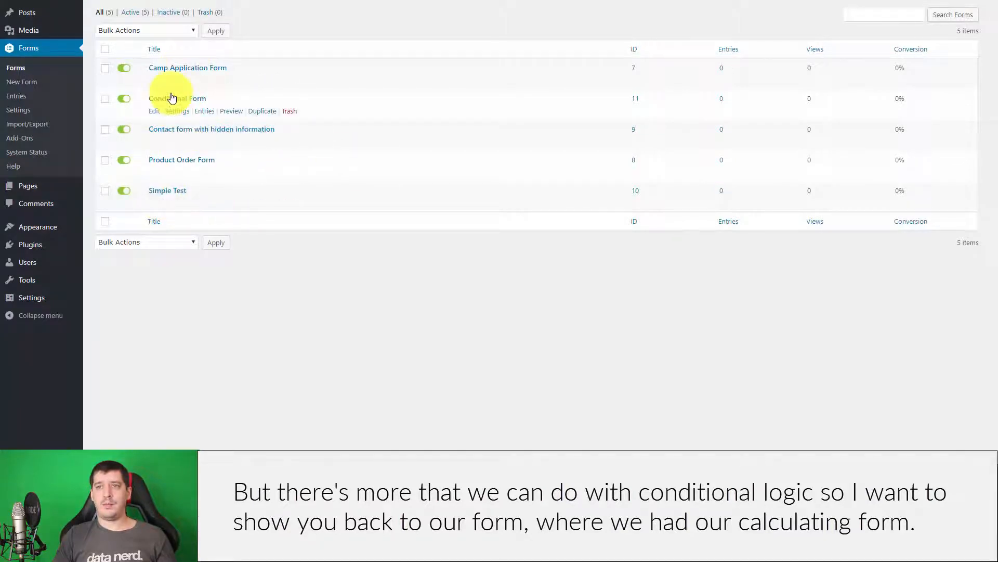
{"action": "left_click", "coordinate": [154, 204]}
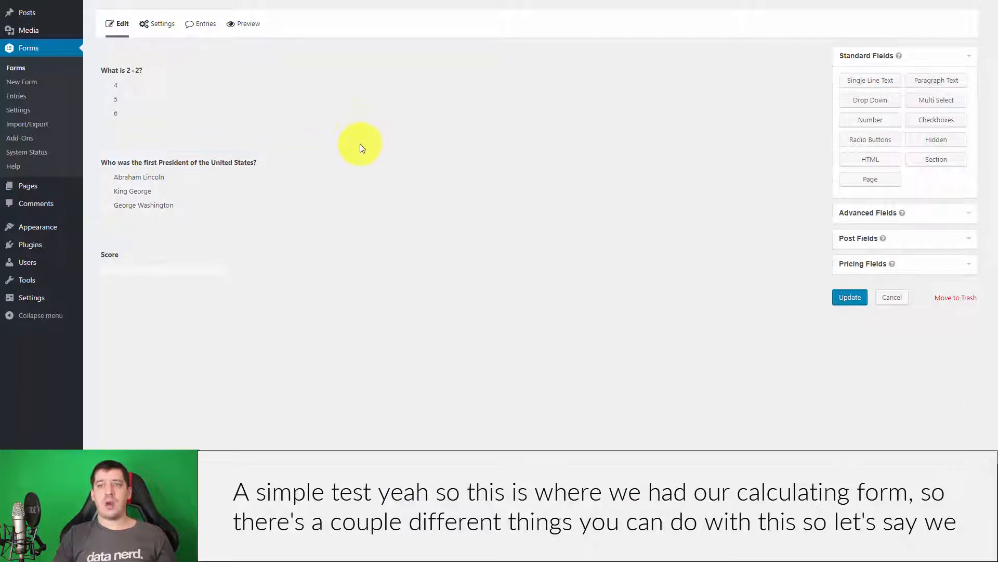
{"action": "left_click", "coordinate": [164, 269]}
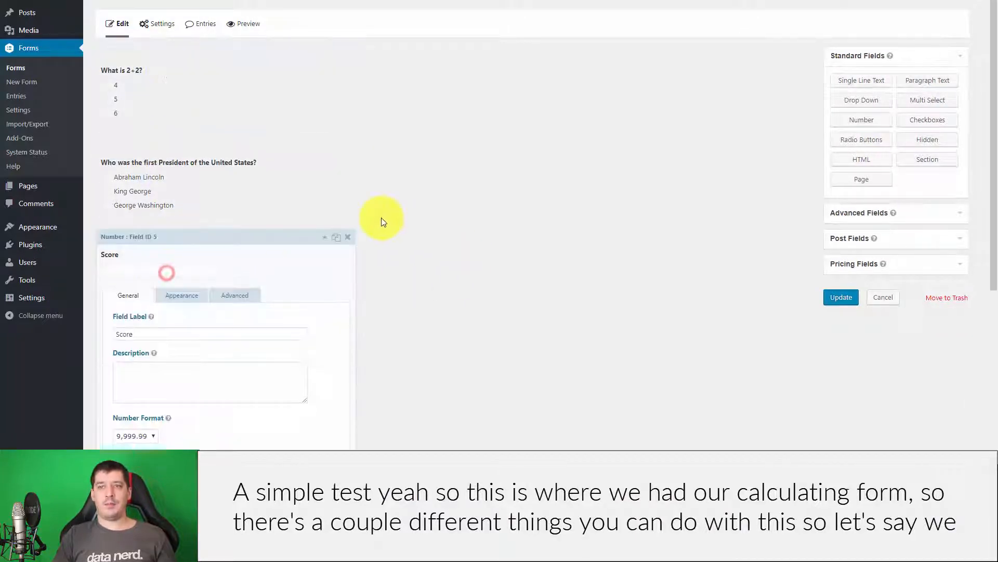
{"action": "scroll", "coordinate": [492, 293], "scroll_direction": "down", "scroll_amount": 5}
{"action": "scroll", "coordinate": [488, 277], "scroll_direction": "up", "scroll_amount": 4}
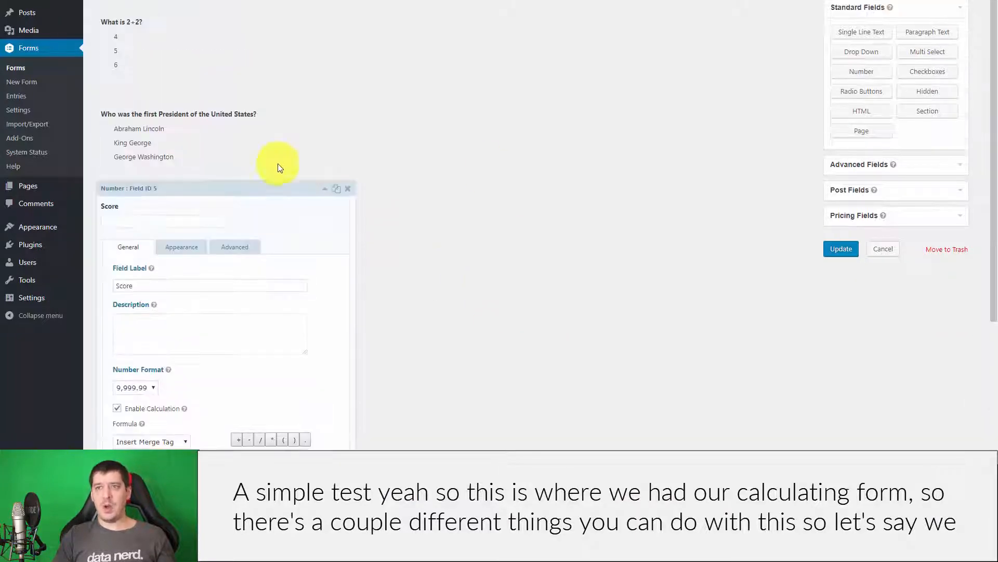
{"action": "left_click", "coordinate": [323, 194]}
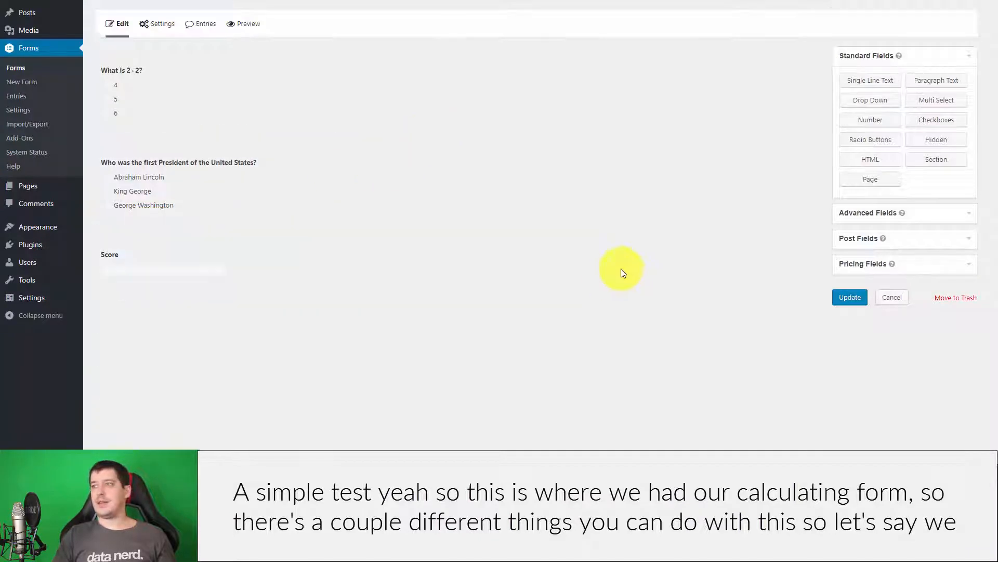
{"action": "left_click", "coordinate": [945, 82]}
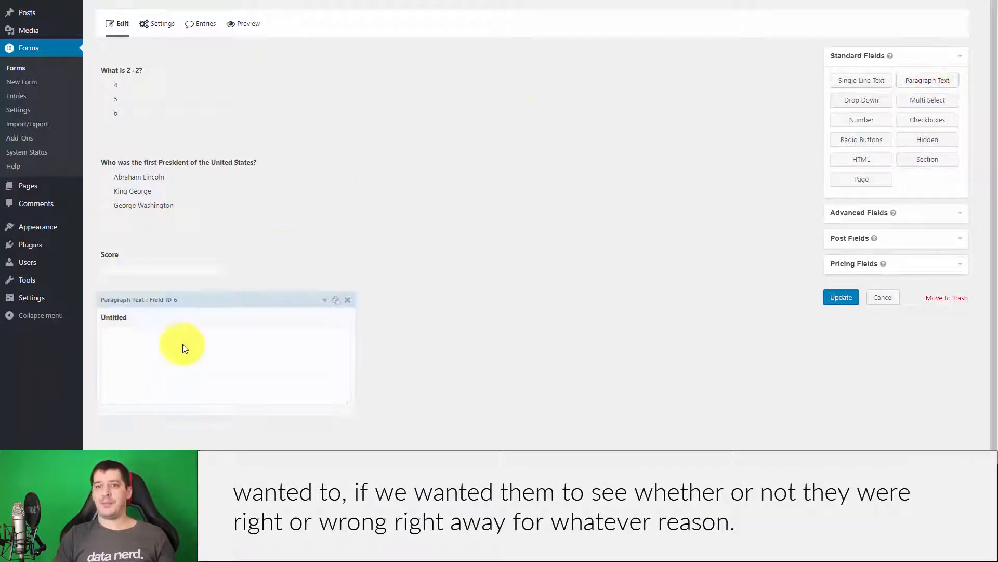
{"action": "left_click_drag", "start_coordinate": [215, 303], "coordinate": [229, 190]}
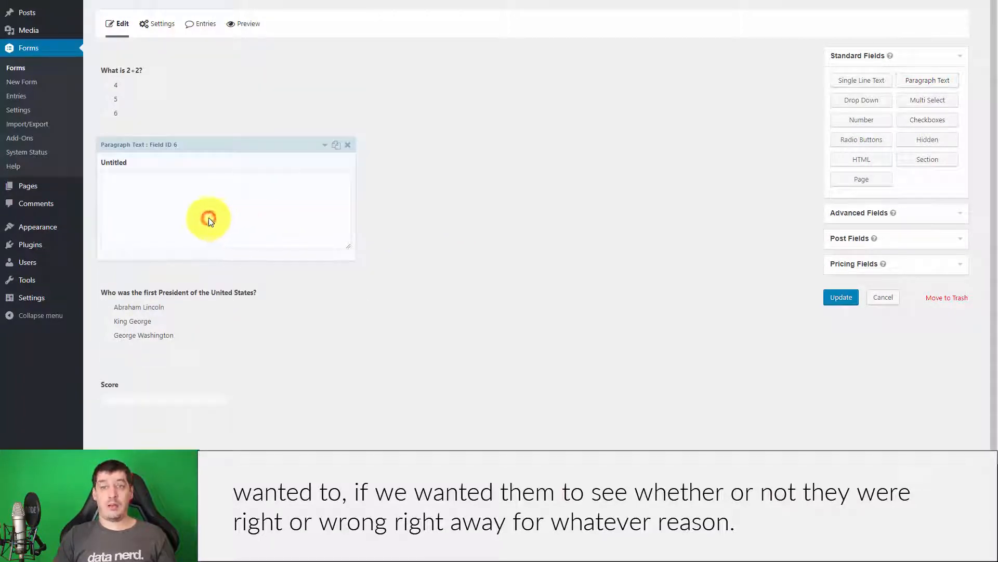
{"action": "left_click", "coordinate": [242, 161]}
{"action": "scroll", "coordinate": [167, 204], "scroll_direction": "down", "scroll_amount": 2}
{"action": "left_click_drag", "start_coordinate": [172, 205], "coordinate": [95, 203]}
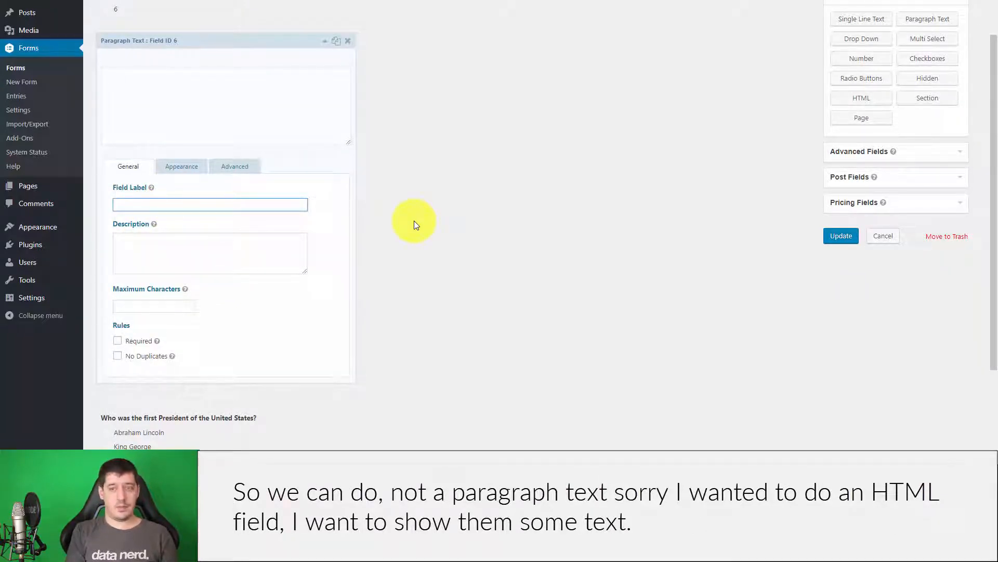
{"action": "type", "text": "Result"}
{"action": "left_click", "coordinate": [158, 249]}
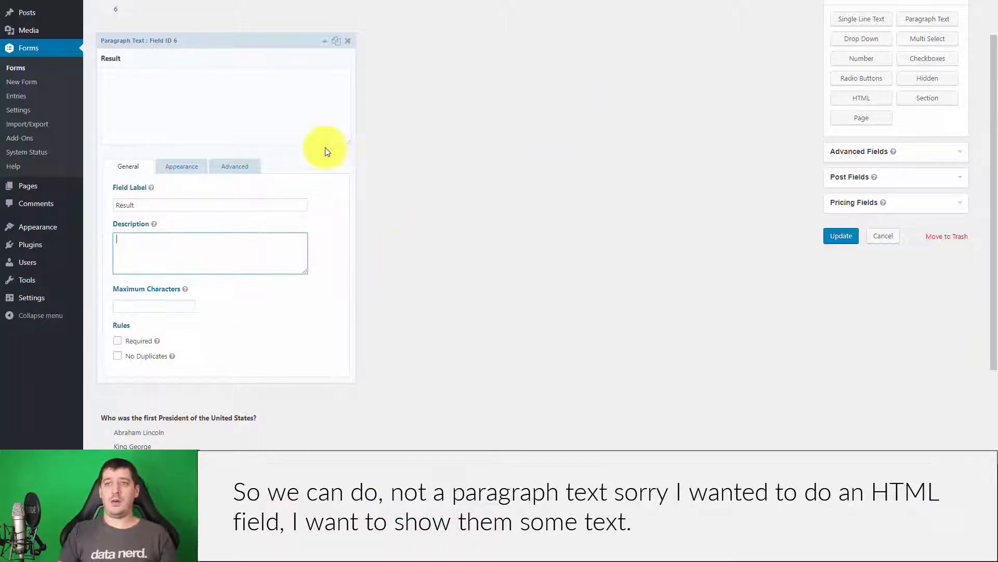
{"action": "left_click", "coordinate": [351, 45]}
{"action": "left_click", "coordinate": [536, 15]}
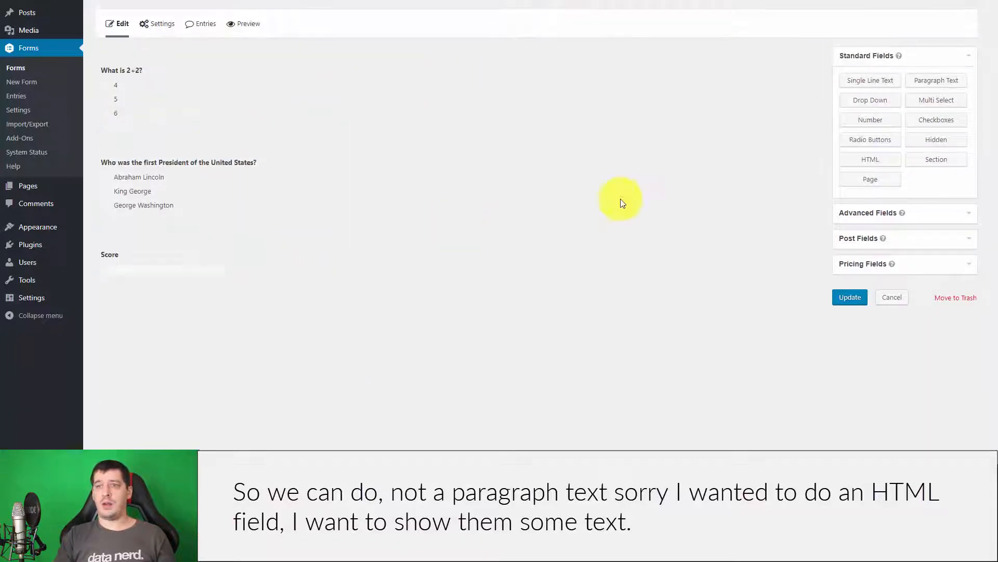
Add an HTML block labelled Result below 'What is 2+2?' with 'Please try again.' content.
{"action": "left_click", "coordinate": [875, 163]}
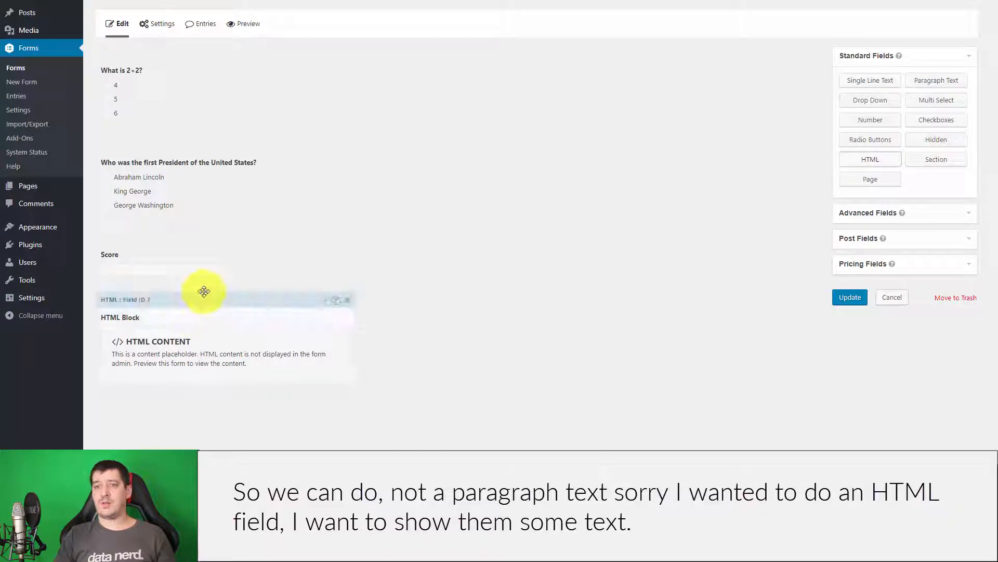
{"action": "left_click_drag", "start_coordinate": [205, 257], "coordinate": [208, 145]}
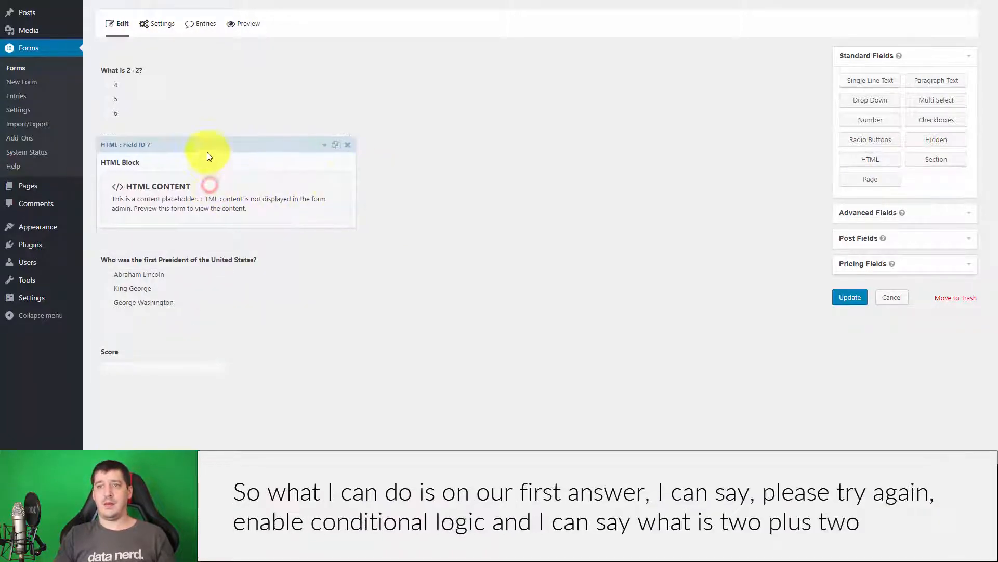
{"action": "left_click", "coordinate": [208, 149]}
{"action": "scroll", "coordinate": [240, 288], "scroll_direction": "down", "scroll_amount": 1}
{"action": "triple_click", "coordinate": [181, 224]}
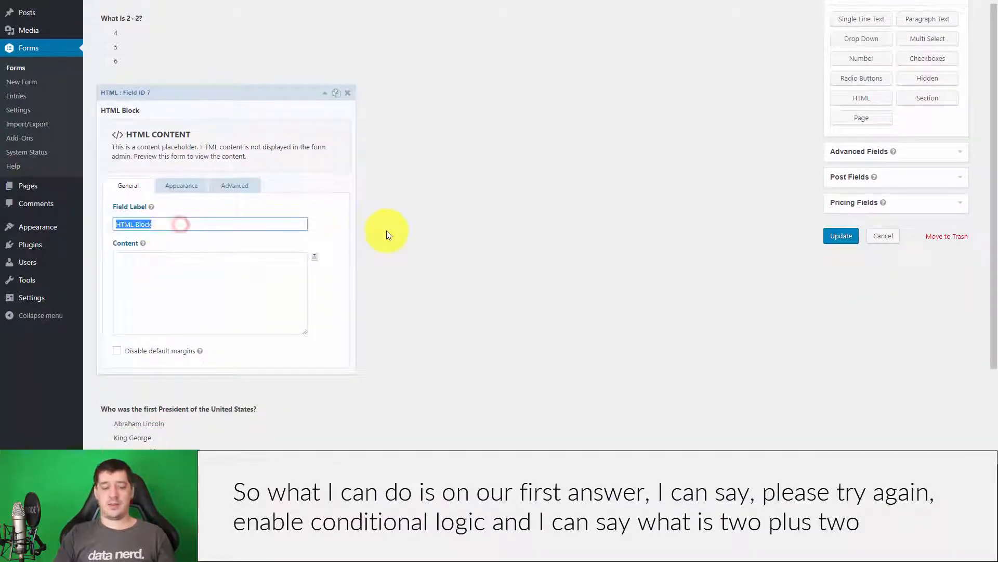
{"action": "type", "text": "Result"}
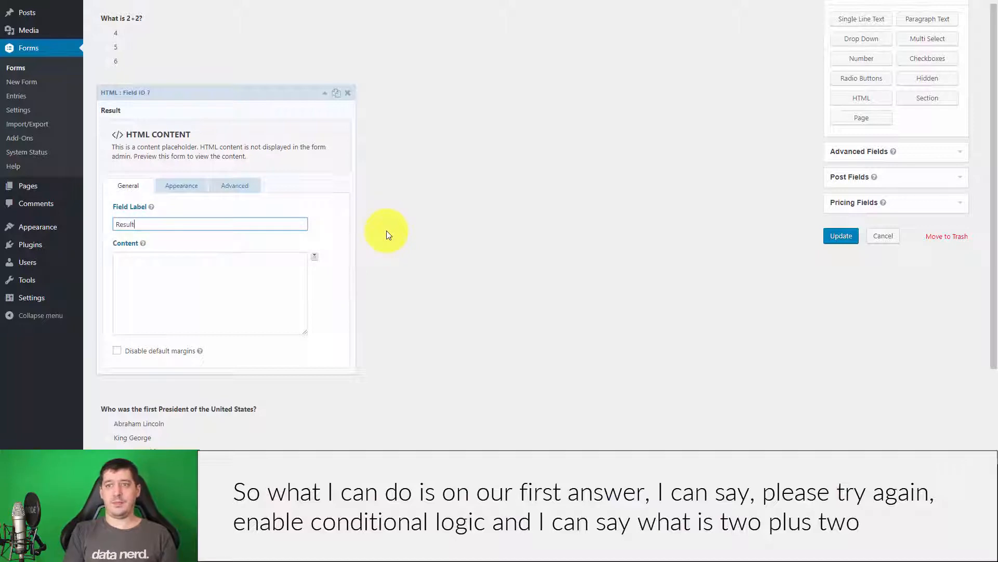
{"action": "left_click", "coordinate": [233, 286]}
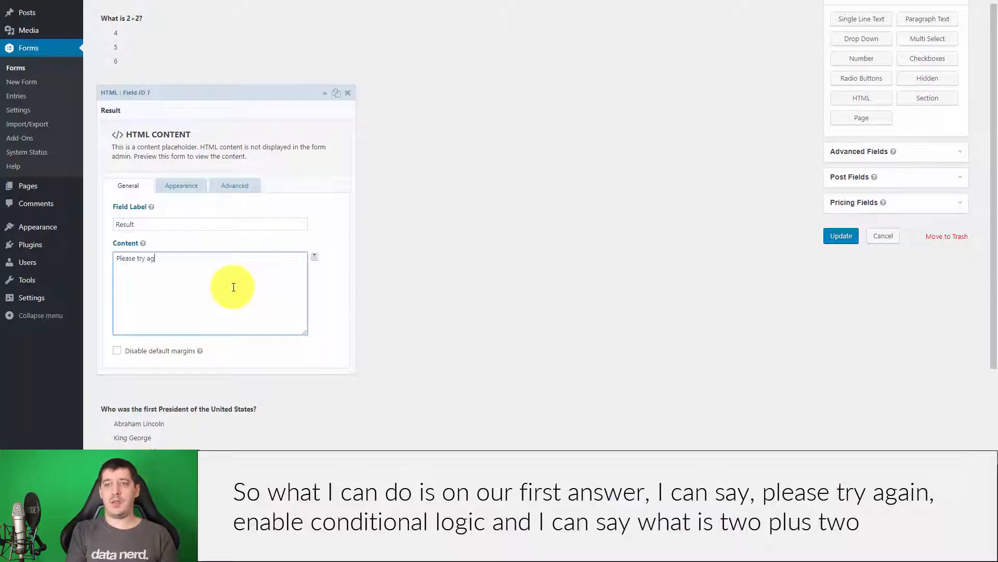
Show the Result block only when the 'What is 2+2?' answer is not 4.
{"action": "left_click", "coordinate": [229, 186]}
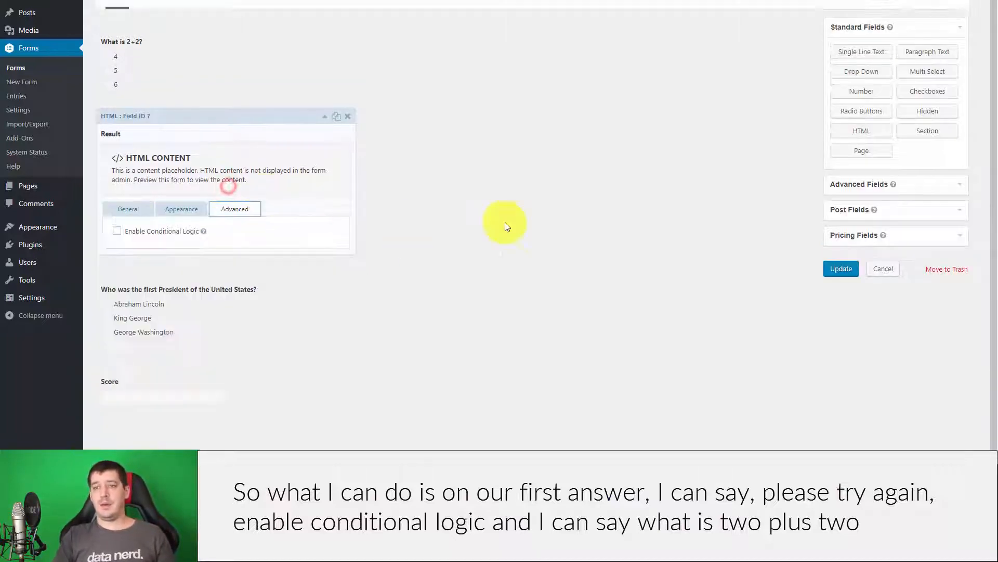
{"action": "left_click", "coordinate": [120, 234]}
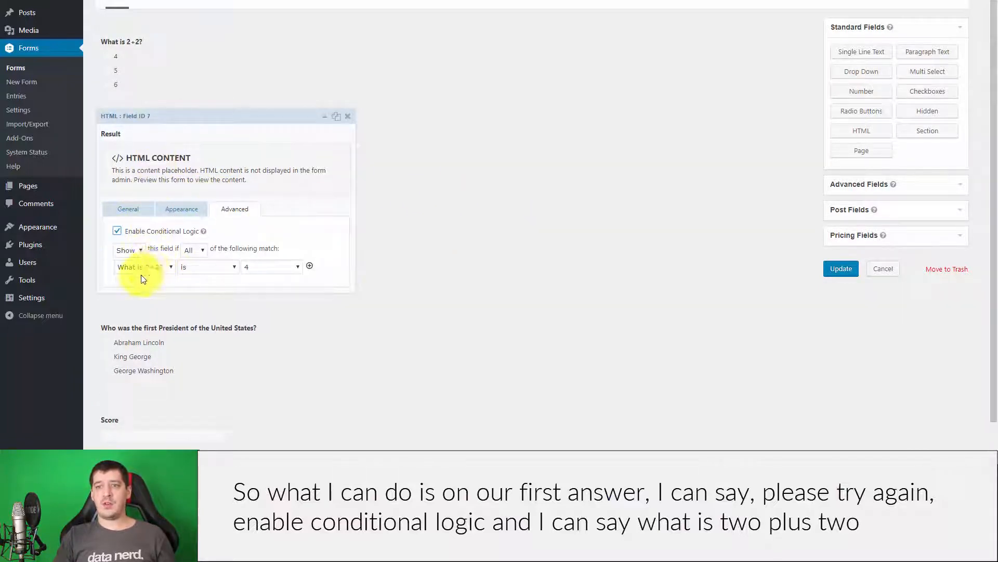
{"action": "left_click", "coordinate": [218, 268]}
{"action": "left_click", "coordinate": [211, 284]}
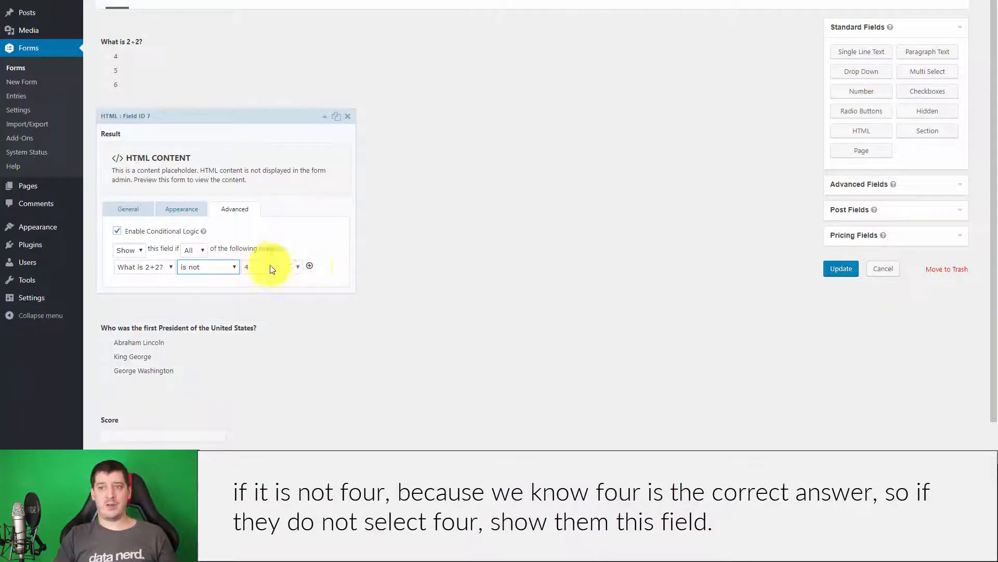
Duplicate the Result block and select the copy's message text for replacement.
{"action": "left_click", "coordinate": [129, 208]}
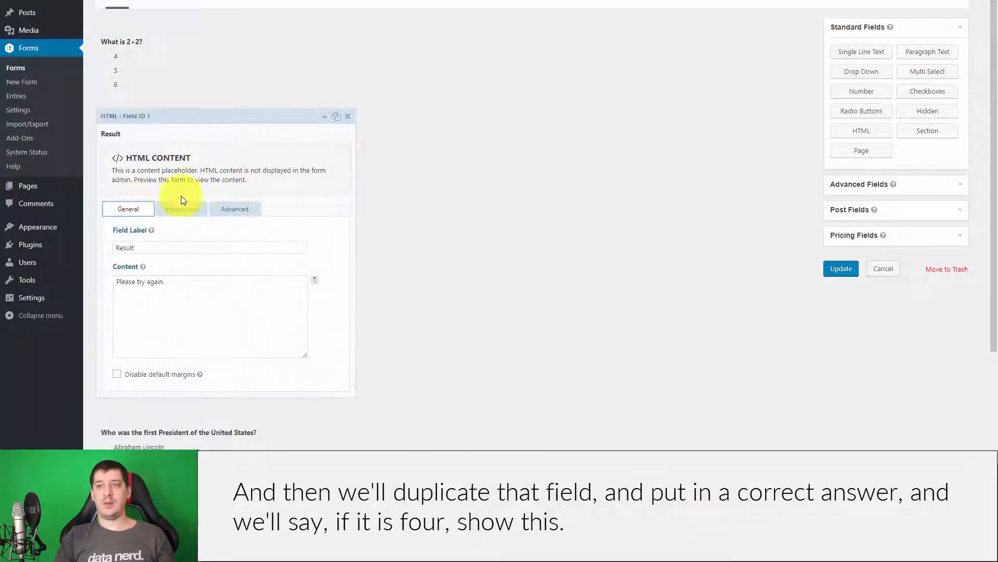
{"action": "left_click", "coordinate": [335, 118]}
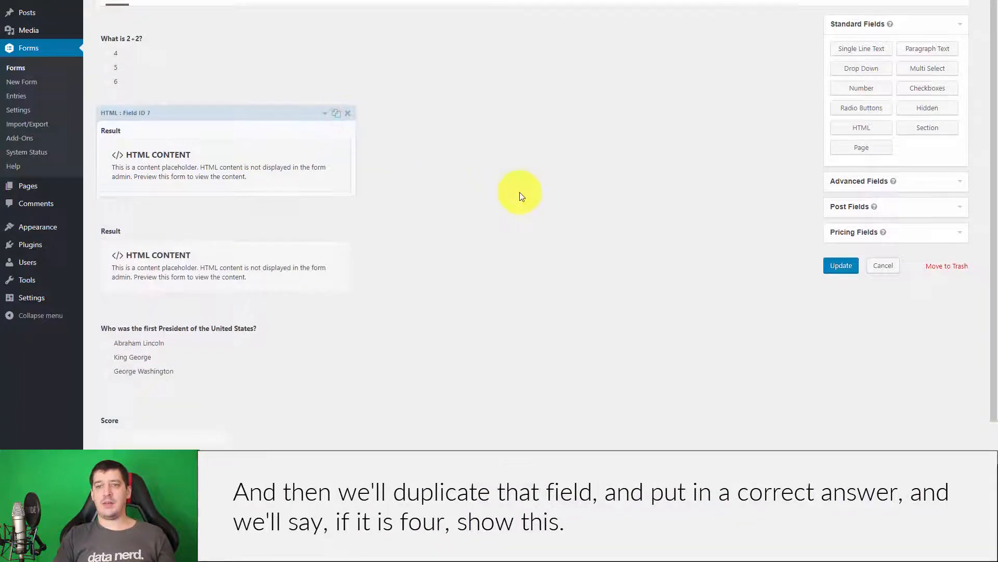
{"action": "triple_click", "coordinate": [184, 335]}
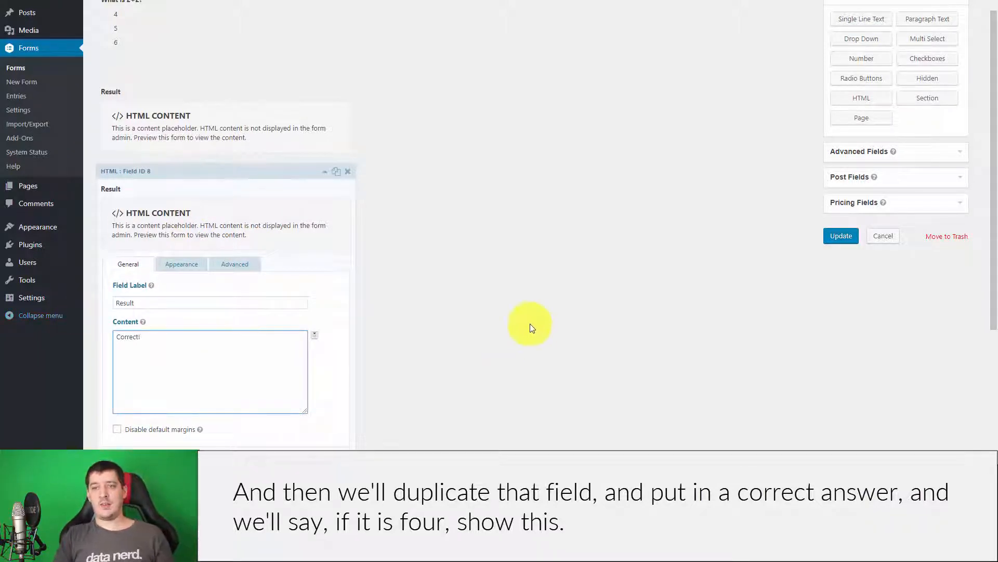
{"action": "scroll", "coordinate": [416, 280], "scroll_direction": "down", "scroll_amount": 2}
Show the copied Result only when What is 2+2? is 4, and update the form.
{"action": "left_click", "coordinate": [236, 168]}
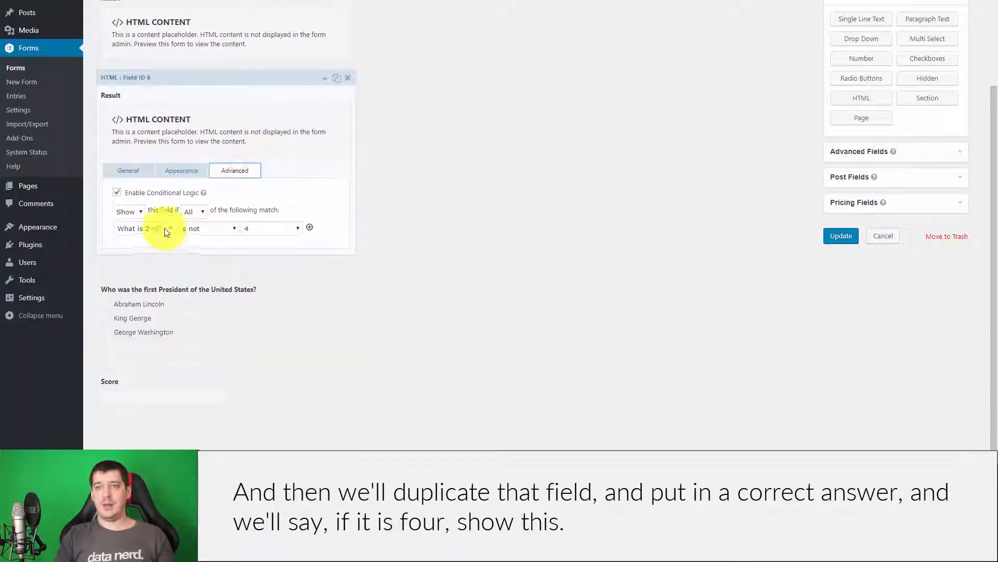
{"action": "left_click", "coordinate": [151, 228]}
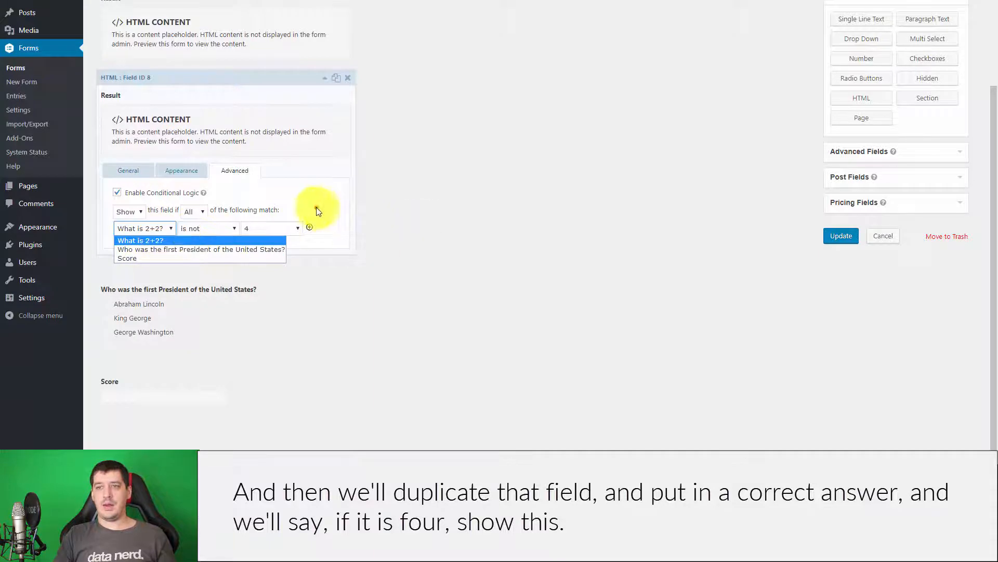
{"action": "left_click", "coordinate": [214, 231]}
{"action": "left_click", "coordinate": [211, 241]}
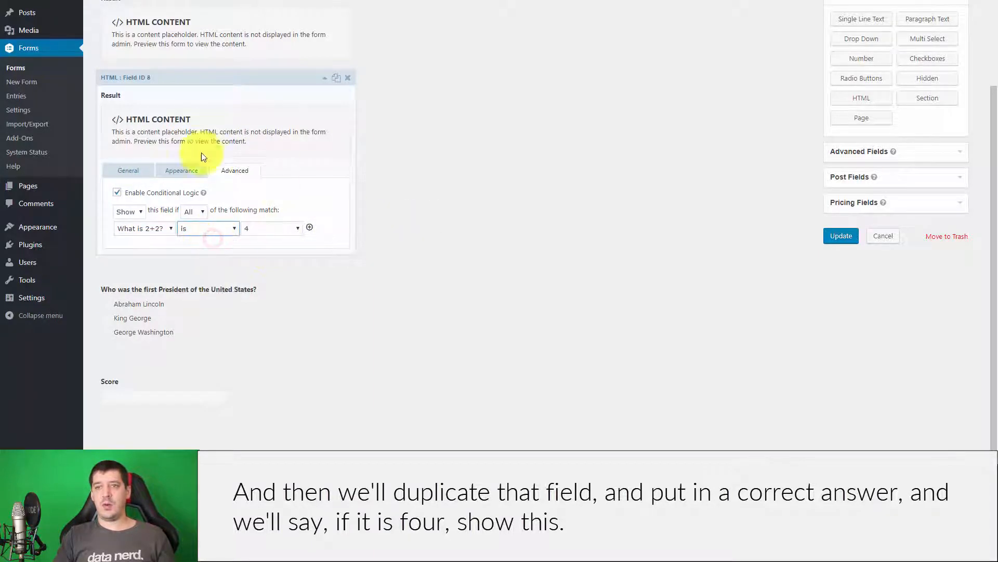
{"action": "left_click", "coordinate": [841, 236]}
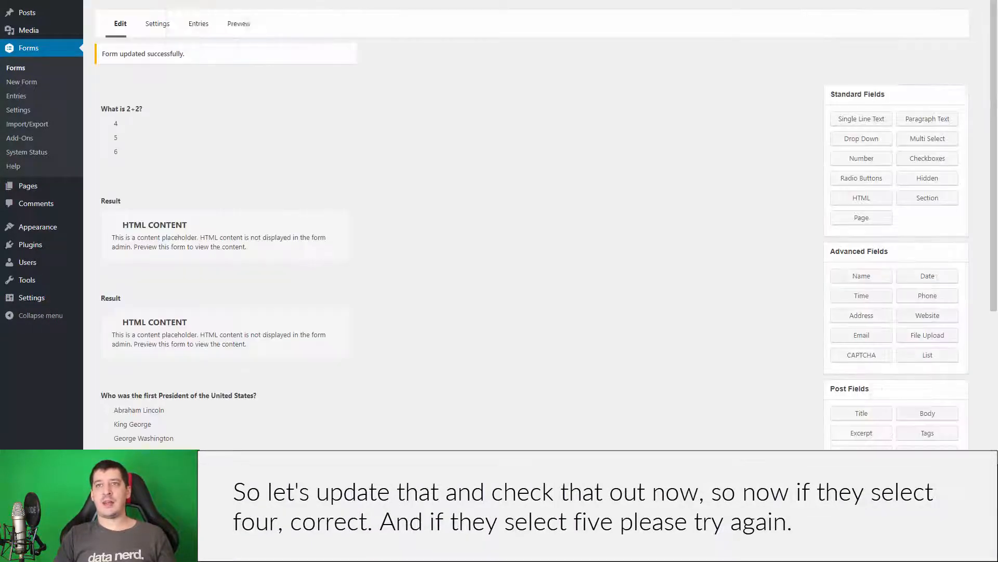
{"action": "left_click", "coordinate": [244, 29]}
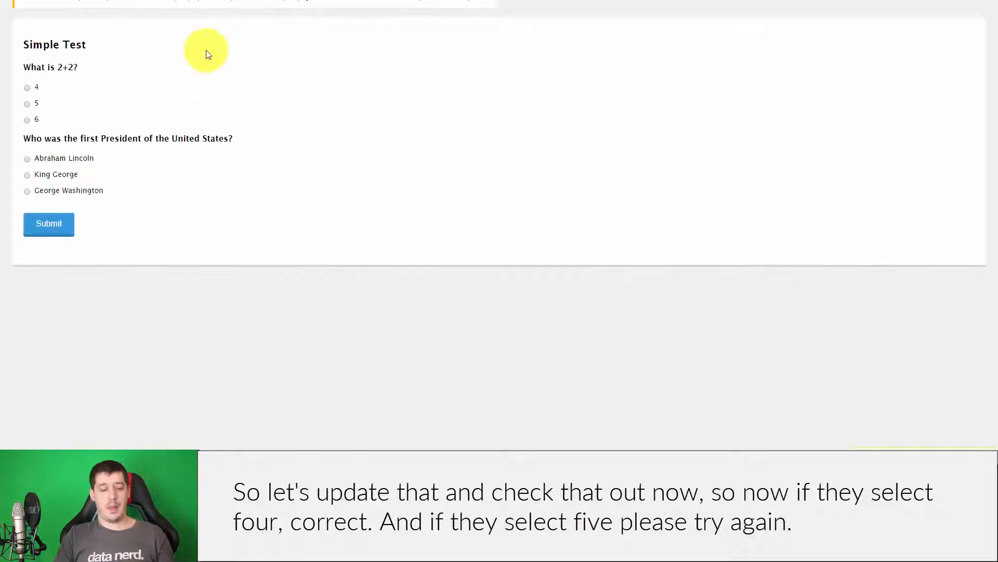
{"action": "key", "text": "F5"}
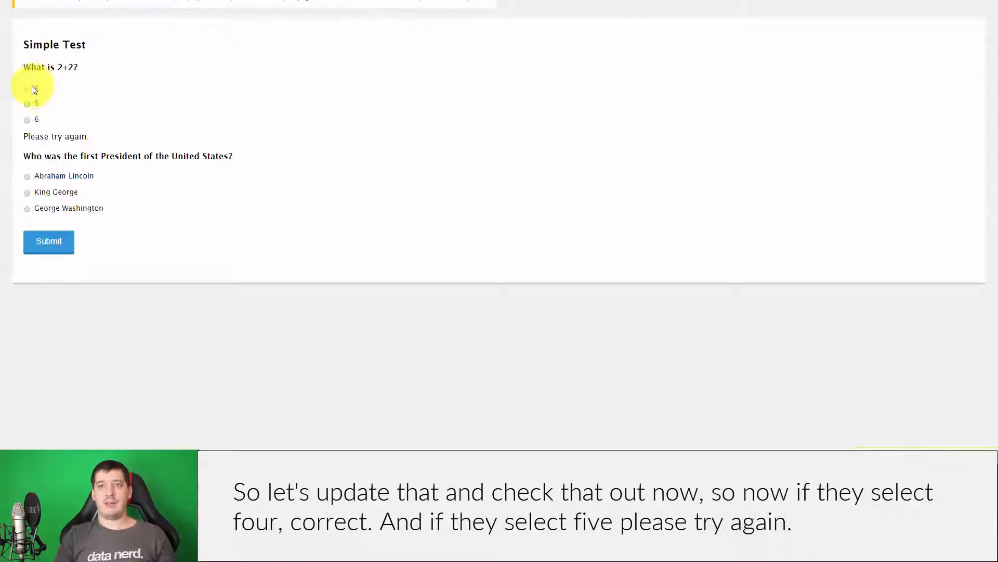
{"action": "left_click", "coordinate": [27, 90]}
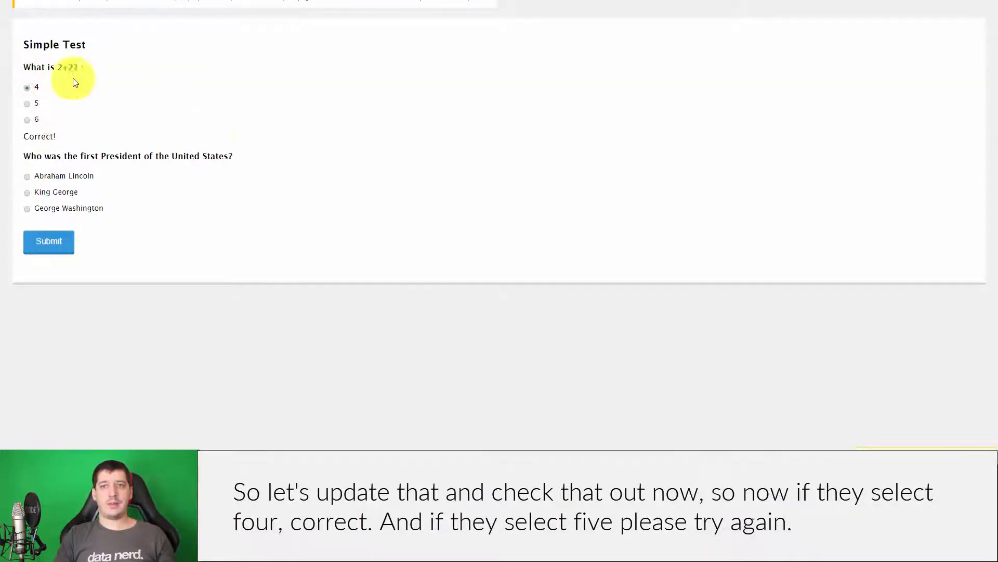
{"action": "left_click", "coordinate": [27, 105]}
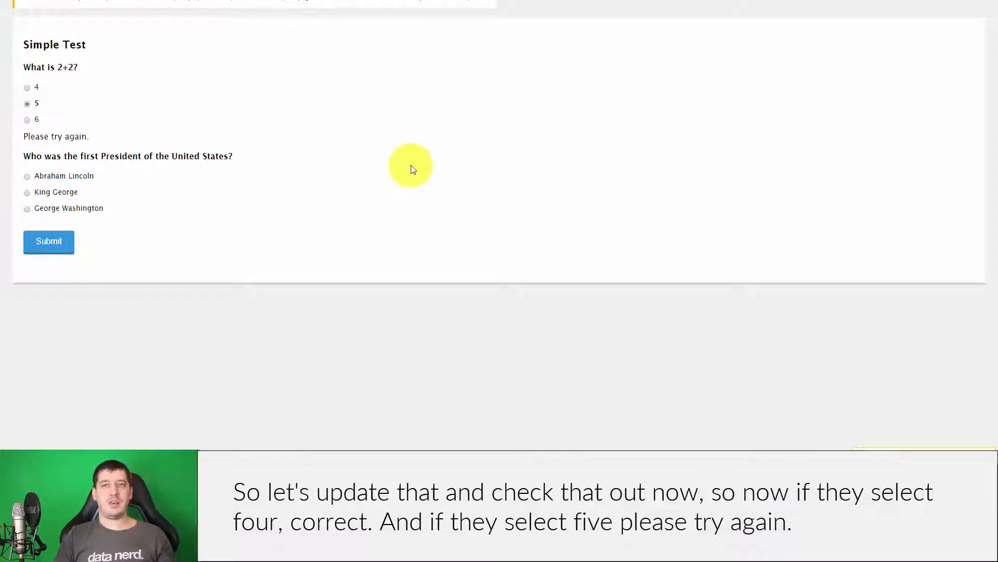
{"action": "left_click", "coordinate": [102, 1]}
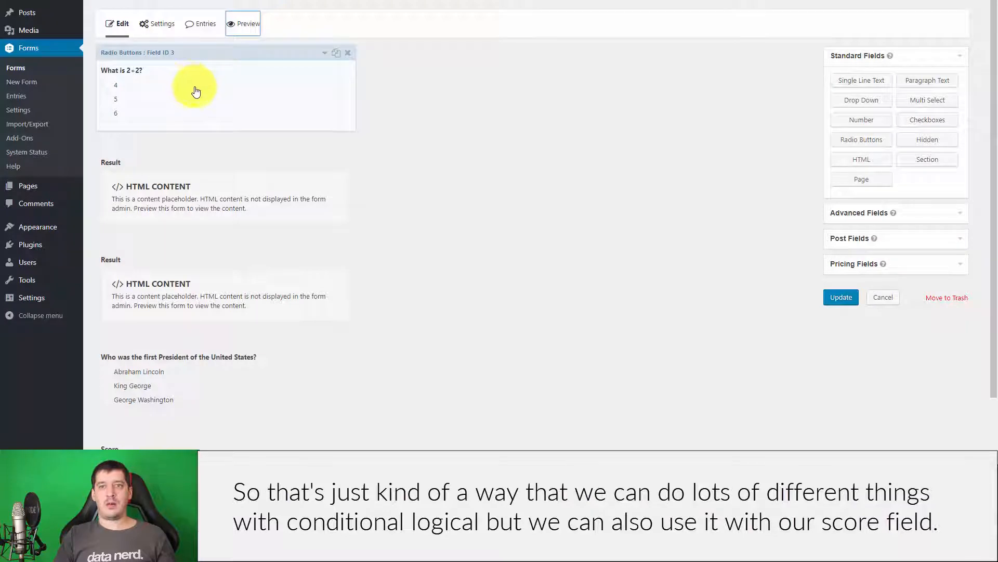
Check the What is 2+2? answer point values, then reopen the Score field's calculation formula.
{"action": "scroll", "coordinate": [486, 220], "scroll_direction": "down", "scroll_amount": 1}
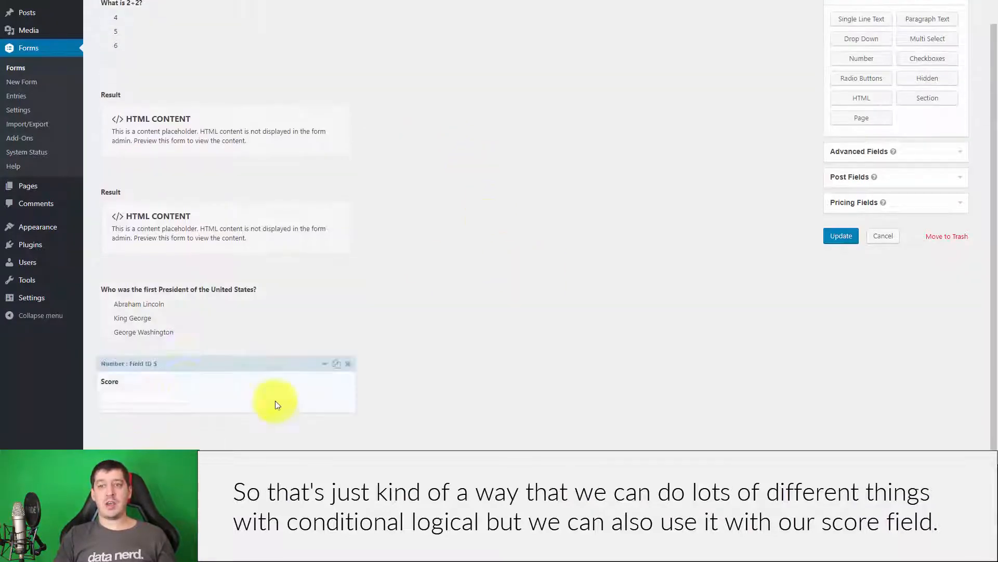
{"action": "left_click", "coordinate": [239, 385]}
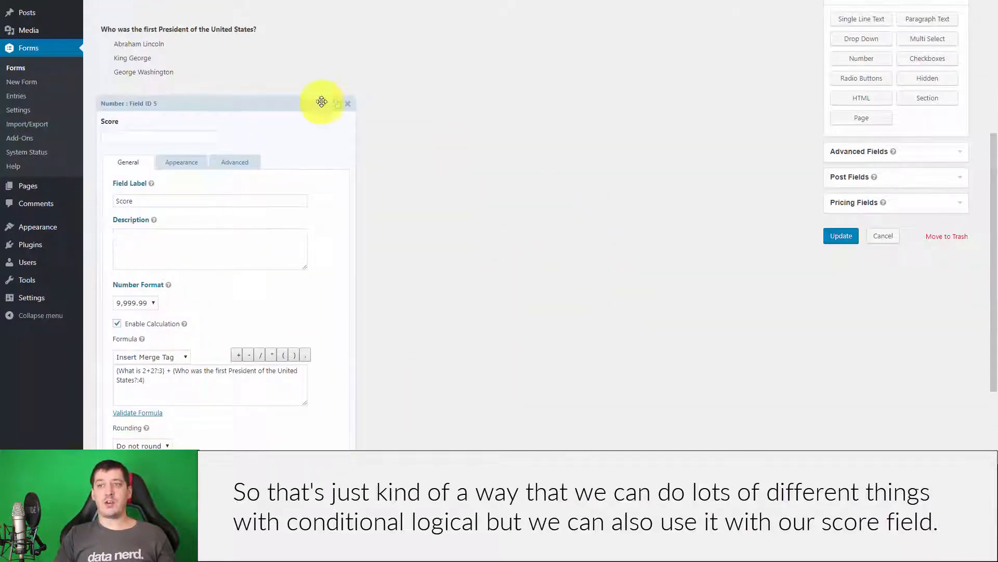
{"action": "left_click", "coordinate": [326, 107]}
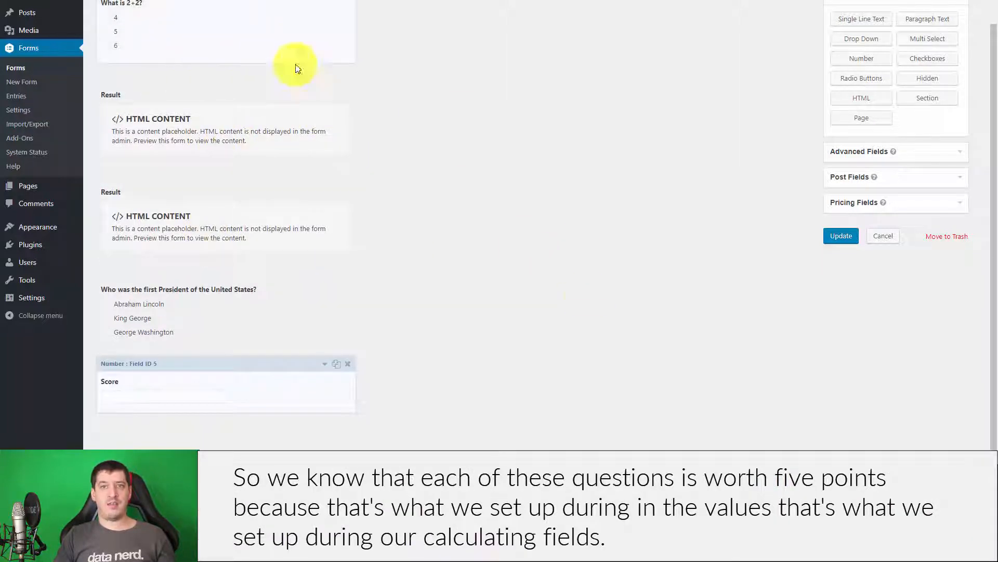
{"action": "left_click", "coordinate": [156, 27]}
{"action": "scroll", "coordinate": [501, 242], "scroll_direction": "up", "scroll_amount": 6}
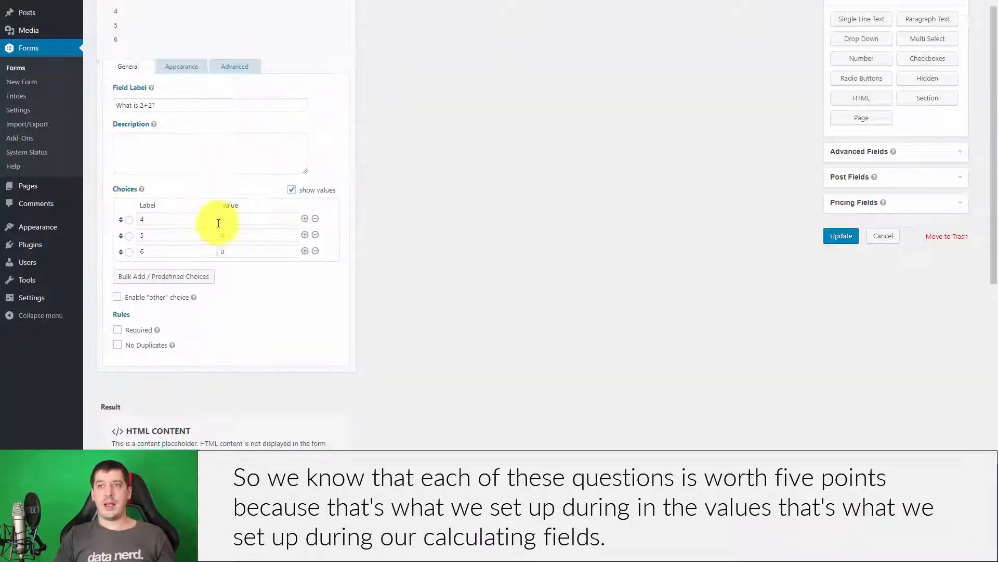
{"action": "double_click", "coordinate": [225, 219]}
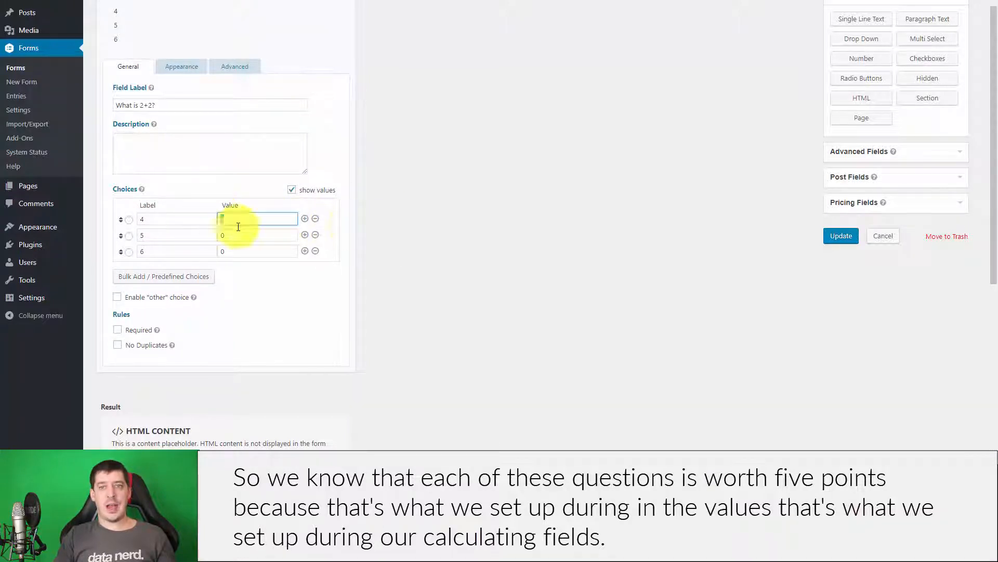
{"action": "left_click", "coordinate": [511, 244]}
{"action": "scroll", "coordinate": [520, 272], "scroll_direction": "down", "scroll_amount": 5}
{"action": "left_click", "coordinate": [208, 375]}
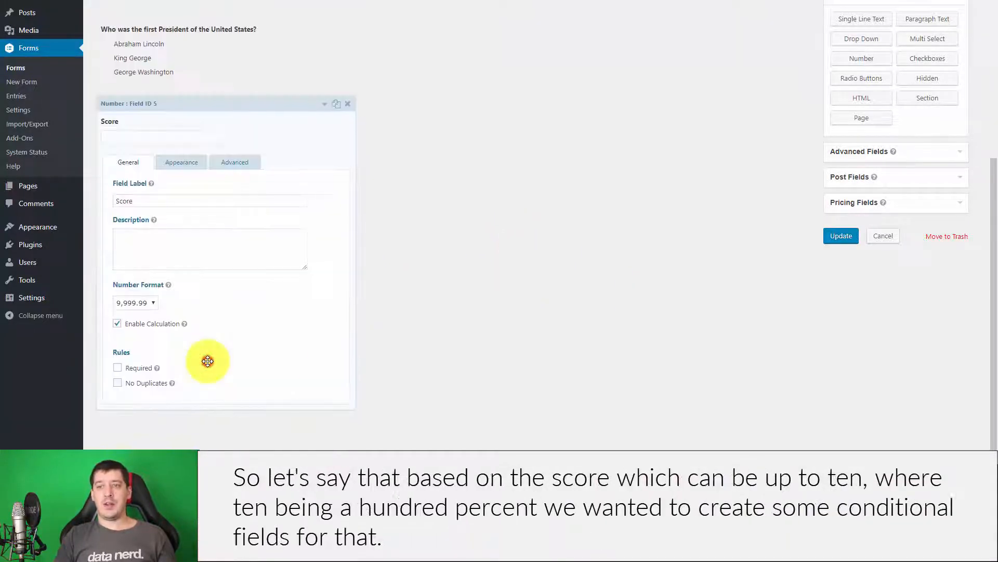
{"action": "scroll", "coordinate": [546, 271], "scroll_direction": "down", "scroll_amount": 3}
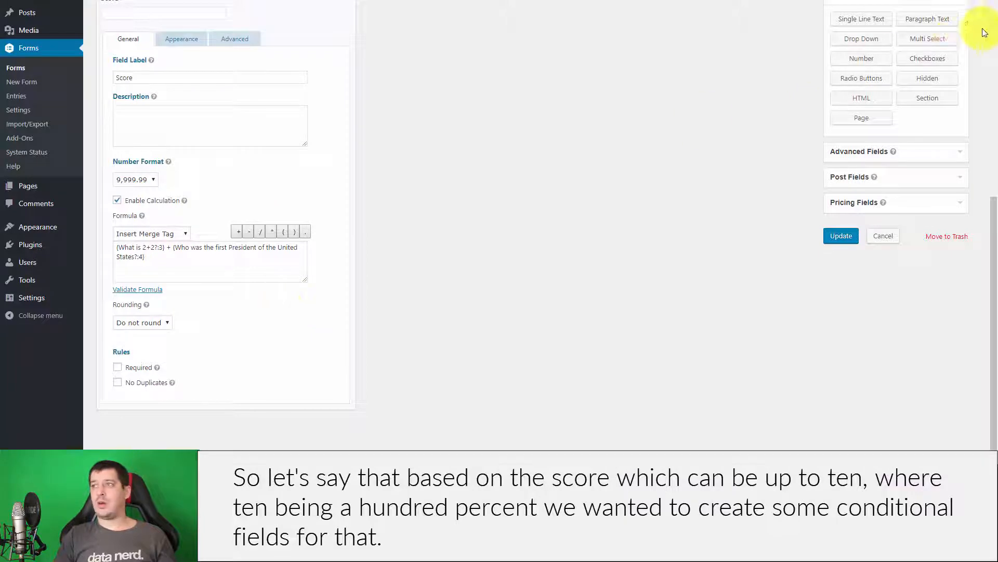
Add an HTML field labelled Test Results with the message "You've gotten a perfect score!".
{"action": "left_click", "coordinate": [882, 100]}
{"action": "left_click", "coordinate": [249, 383]}
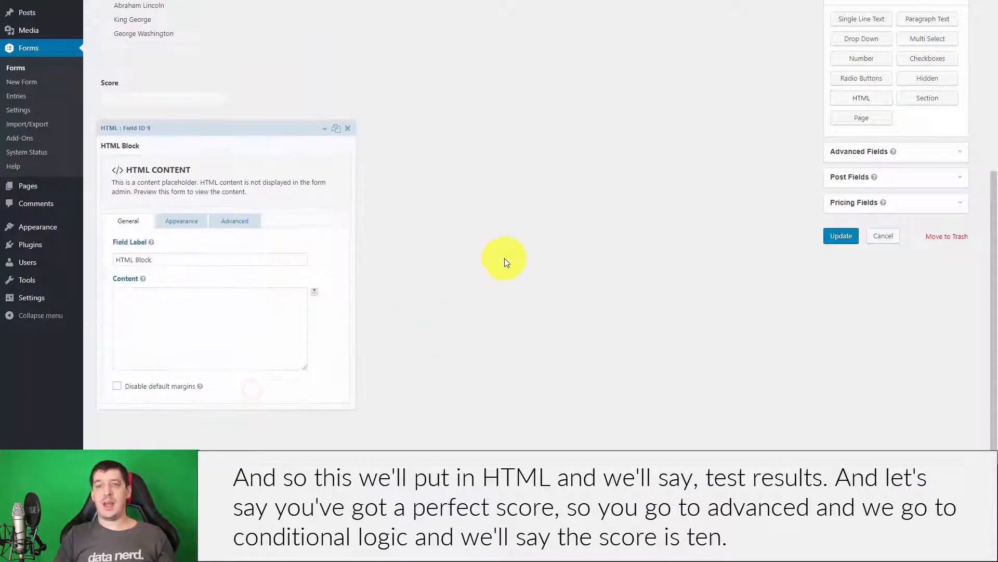
{"action": "left_click", "coordinate": [140, 311]}
{"action": "left_click_drag", "start_coordinate": [179, 262], "coordinate": [103, 259]}
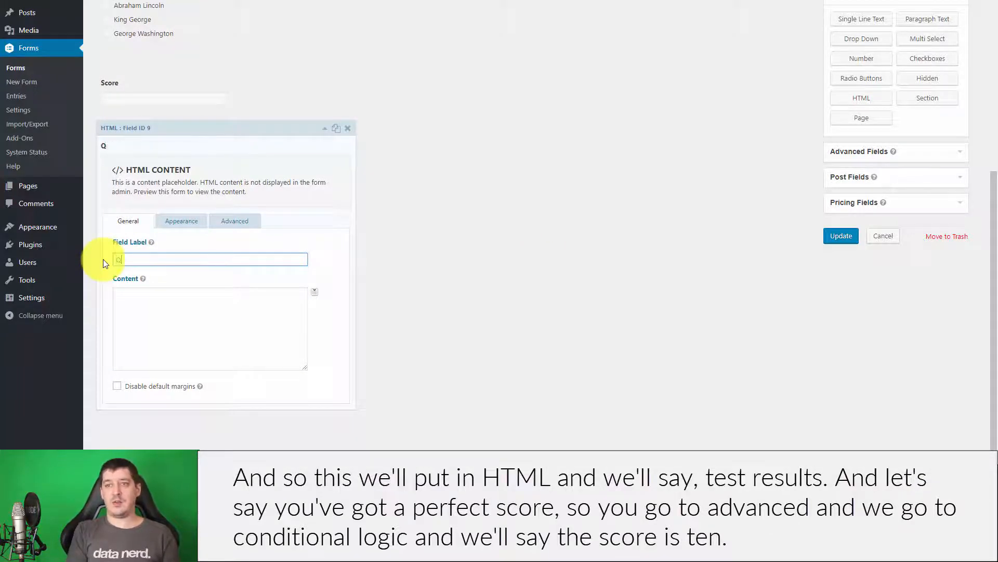
{"action": "type", "text": "sults"}
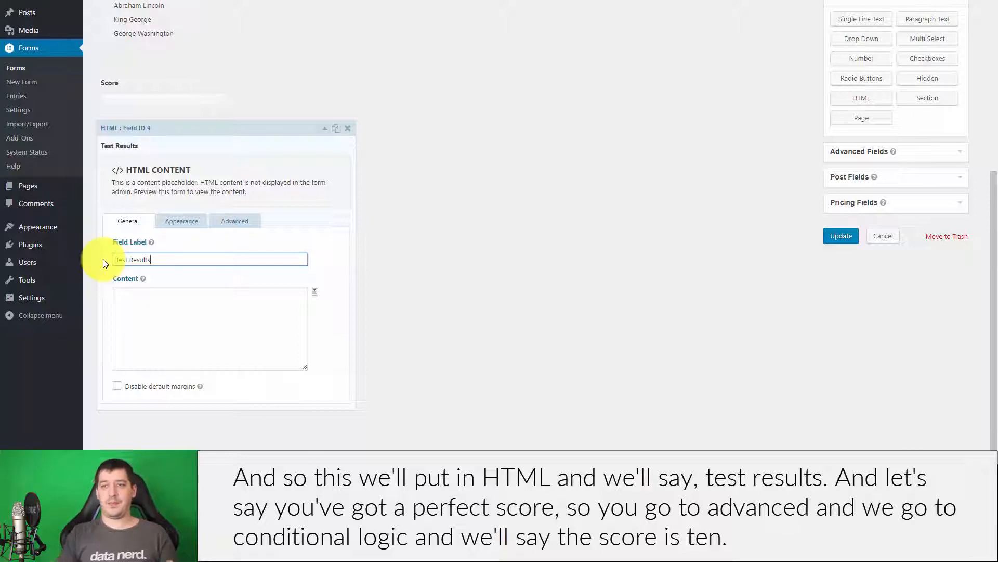
{"action": "left_click", "coordinate": [156, 315]}
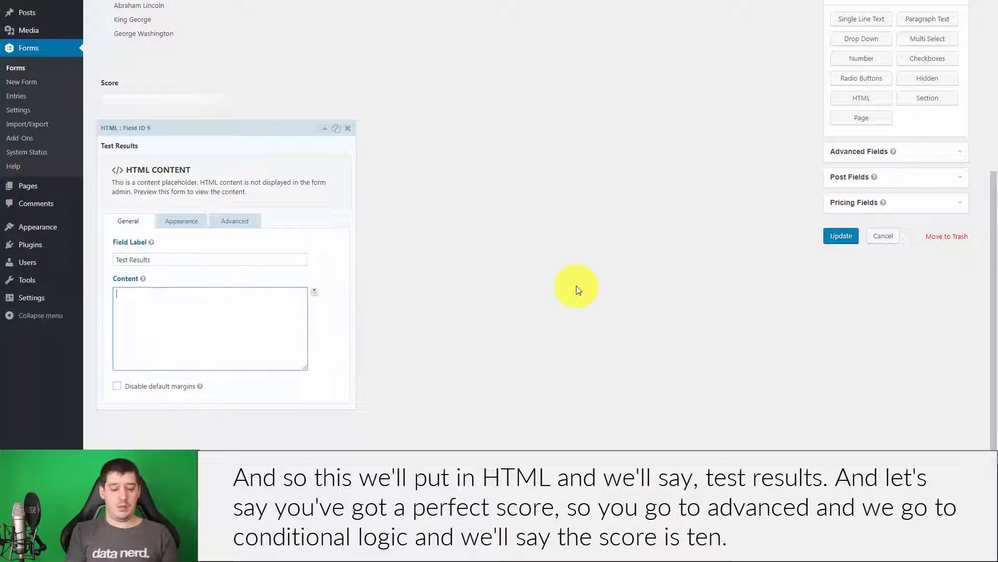
{"action": "type", "text": "You've "}
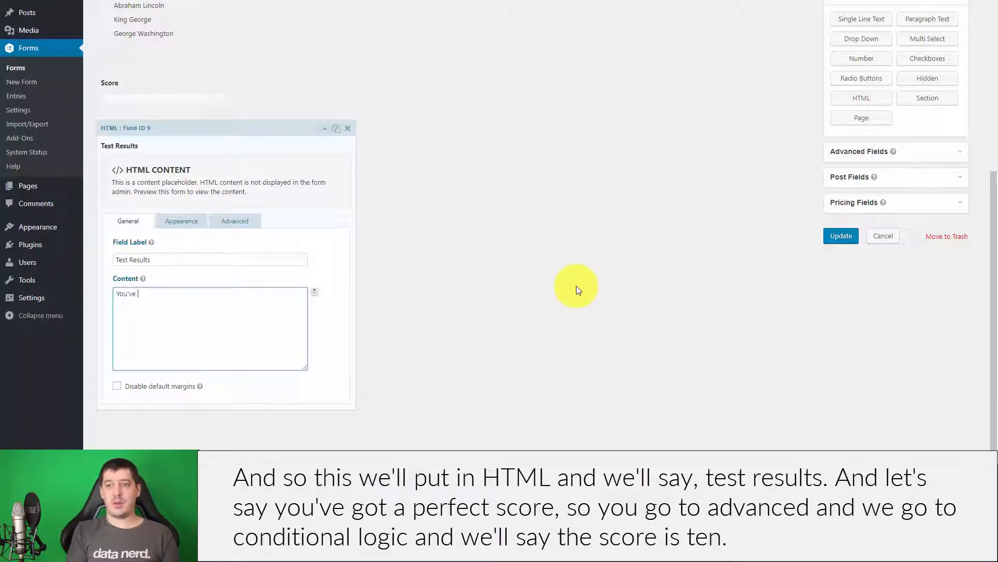
{"action": "type", "text": "gotten a perfect scro"}
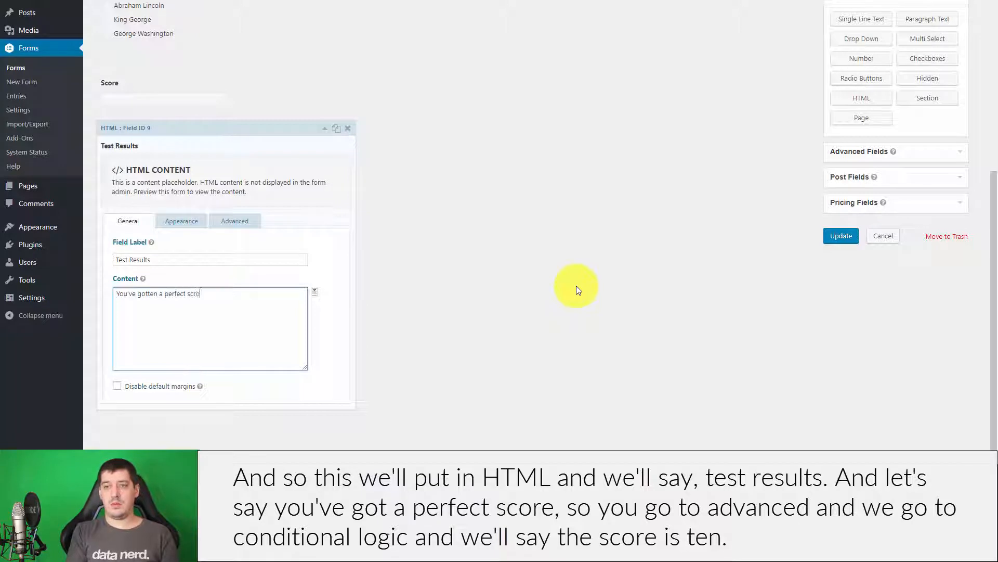
{"action": "key", "text": "BackSpace"}
{"action": "key", "text": "BackSpace"}
{"action": "type", "text": "ore!"}
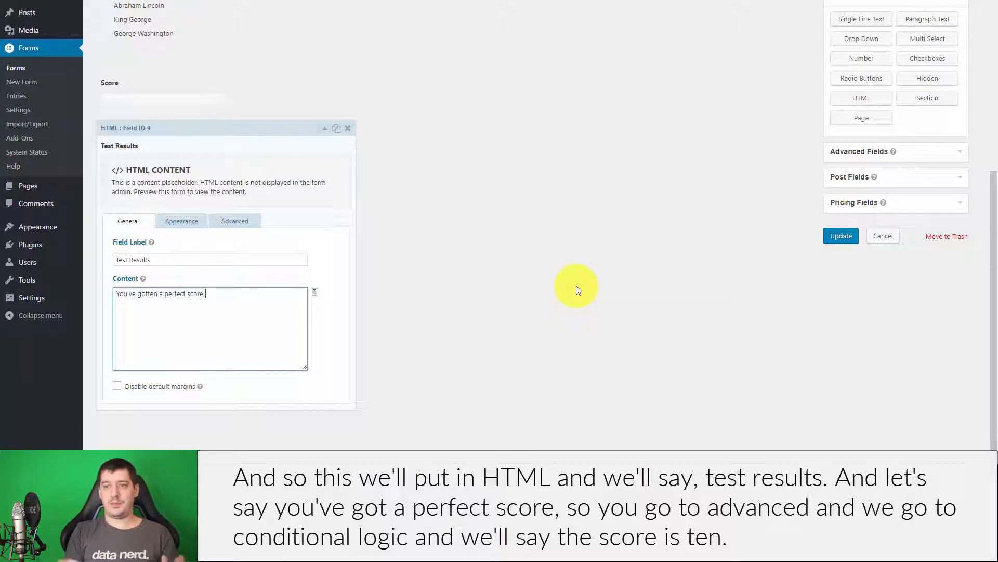
Enable conditional logic so Test Results shows only when Score is 10.
{"action": "left_click", "coordinate": [238, 220]}
{"action": "left_click", "coordinate": [132, 386]}
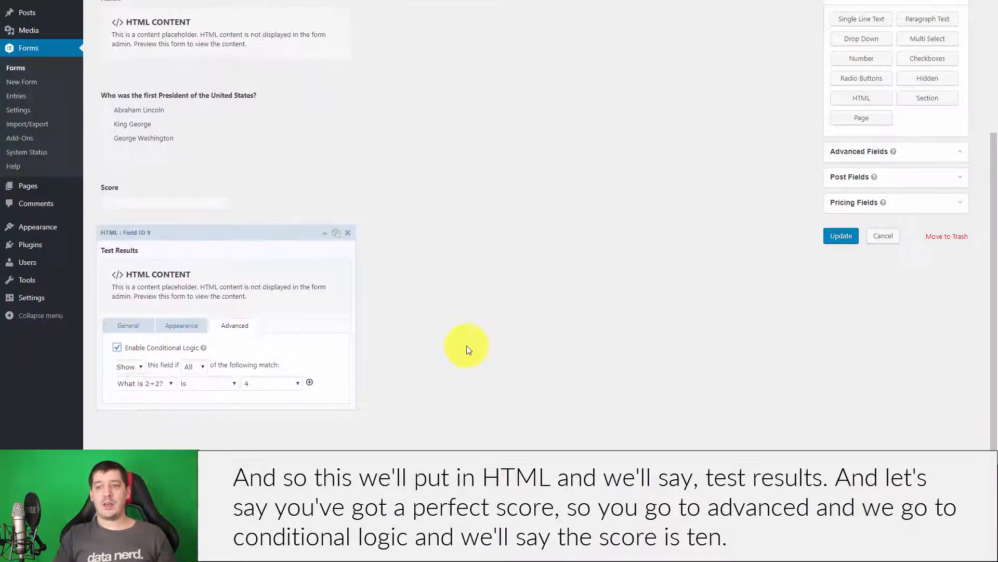
{"action": "left_click", "coordinate": [136, 386]}
{"action": "left_click", "coordinate": [139, 415]}
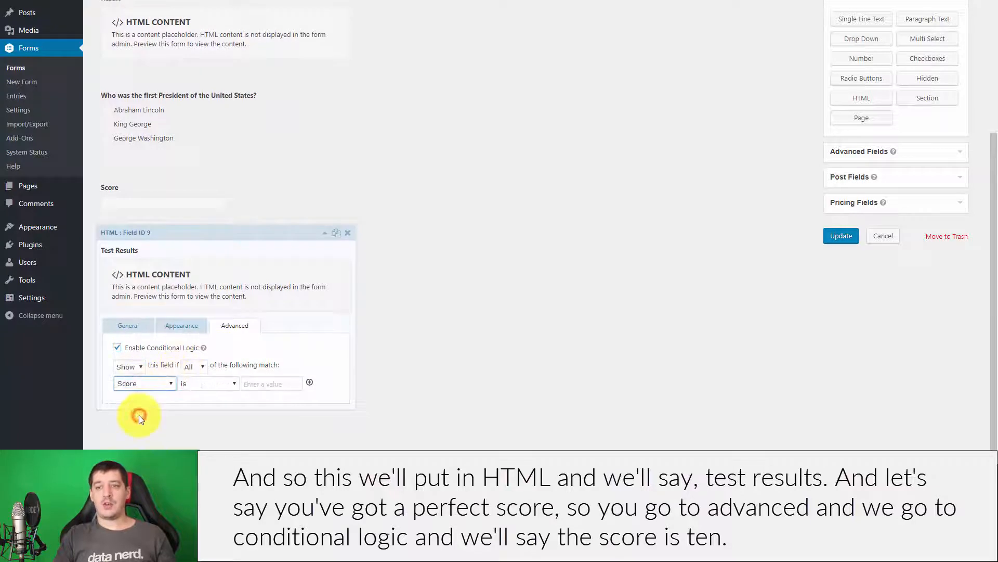
{"action": "left_click", "coordinate": [206, 390]}
{"action": "left_click", "coordinate": [195, 396]}
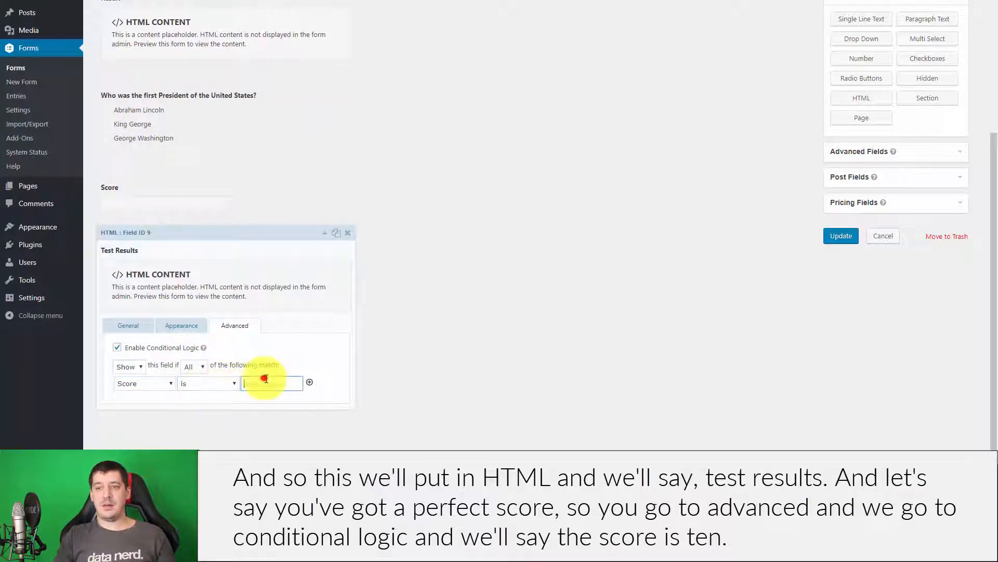
{"action": "left_click", "coordinate": [264, 383]}
{"action": "type", "text": "10"}
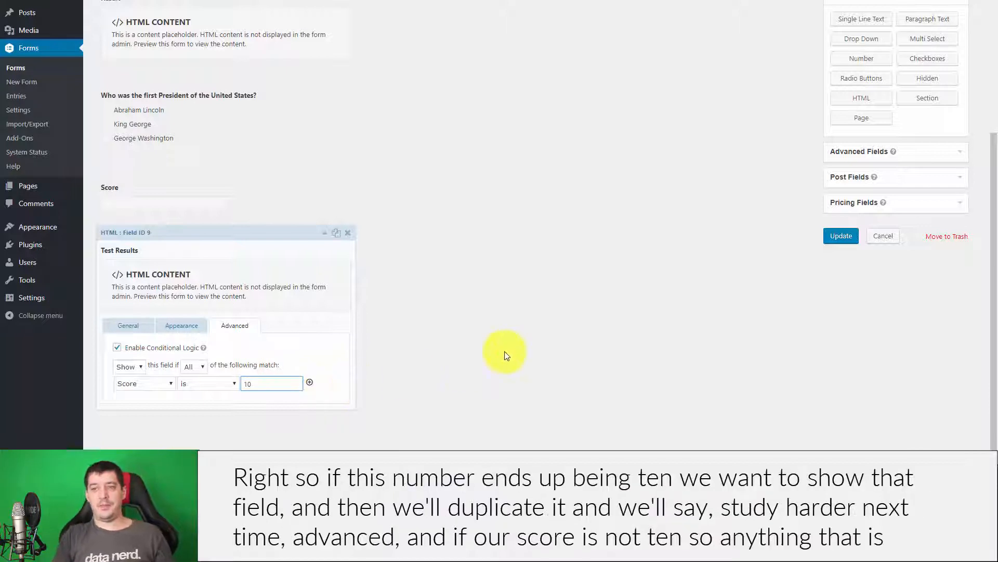
{"action": "left_click", "coordinate": [506, 351]}
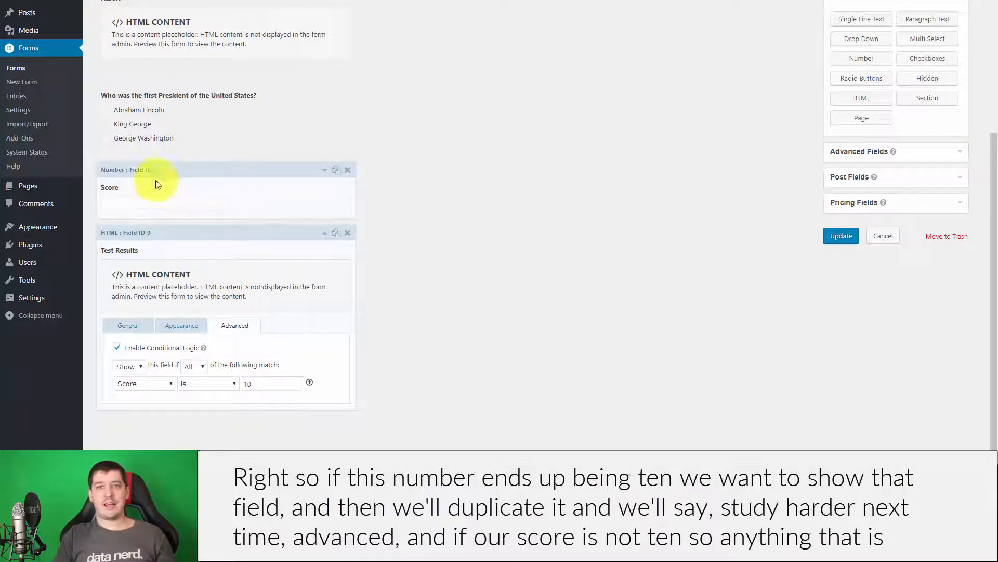
Duplicate the Test Results field and change the copy's message to "Study harder".
{"action": "left_click", "coordinate": [336, 240]}
{"action": "left_click", "coordinate": [201, 377]}
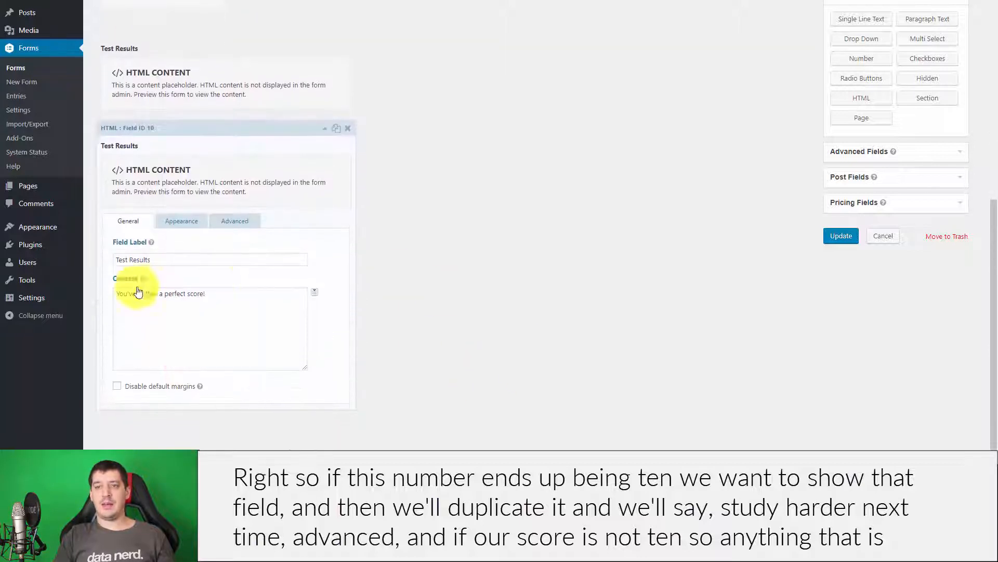
{"action": "left_click_drag", "start_coordinate": [257, 294], "coordinate": [105, 287]}
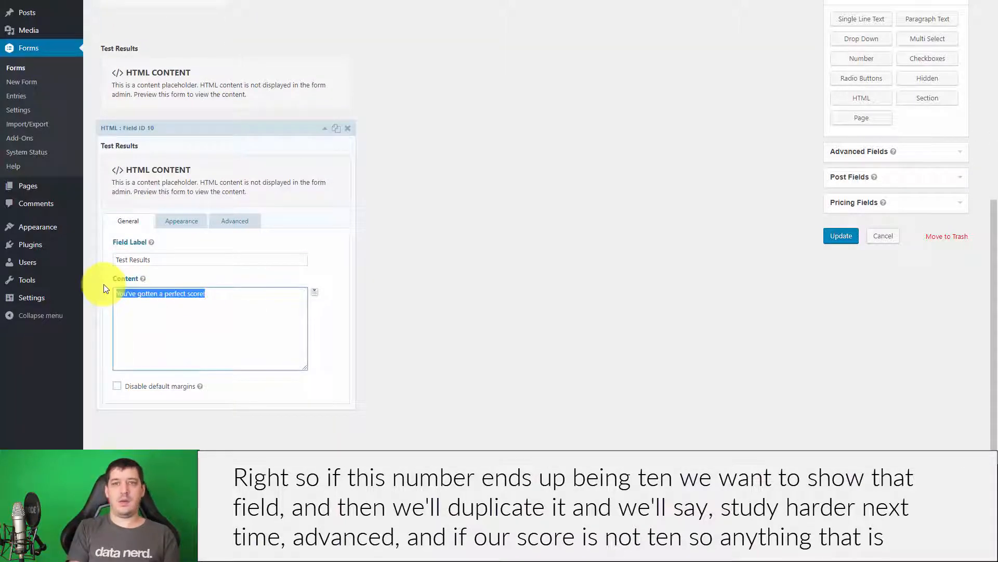
{"action": "type", "text": "Study ha"}
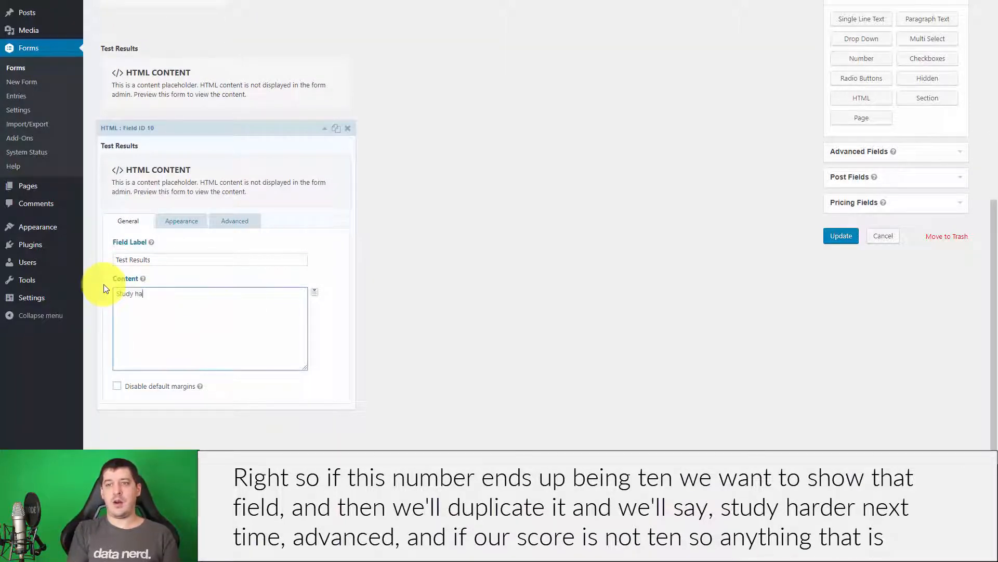
{"action": "type", "text": "rder next time."}
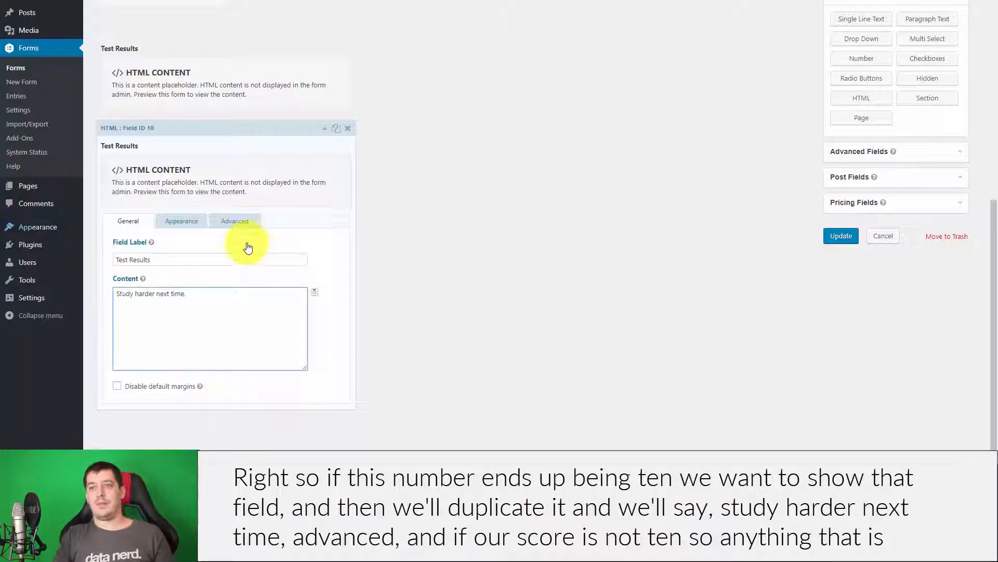
Set the copy's conditional logic to show only when Score is less than 10.
{"action": "left_click", "coordinate": [234, 221]}
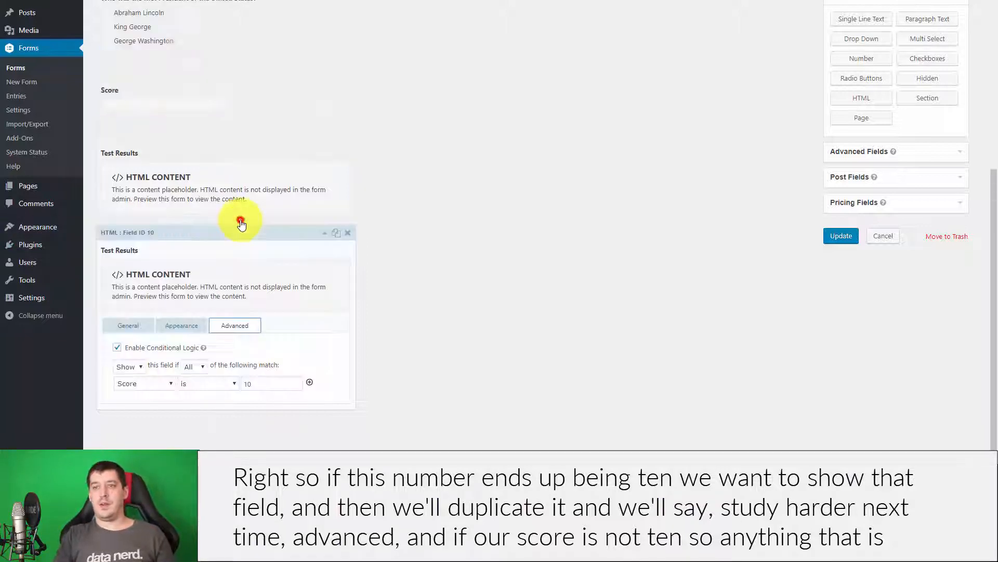
{"action": "left_click", "coordinate": [143, 385]}
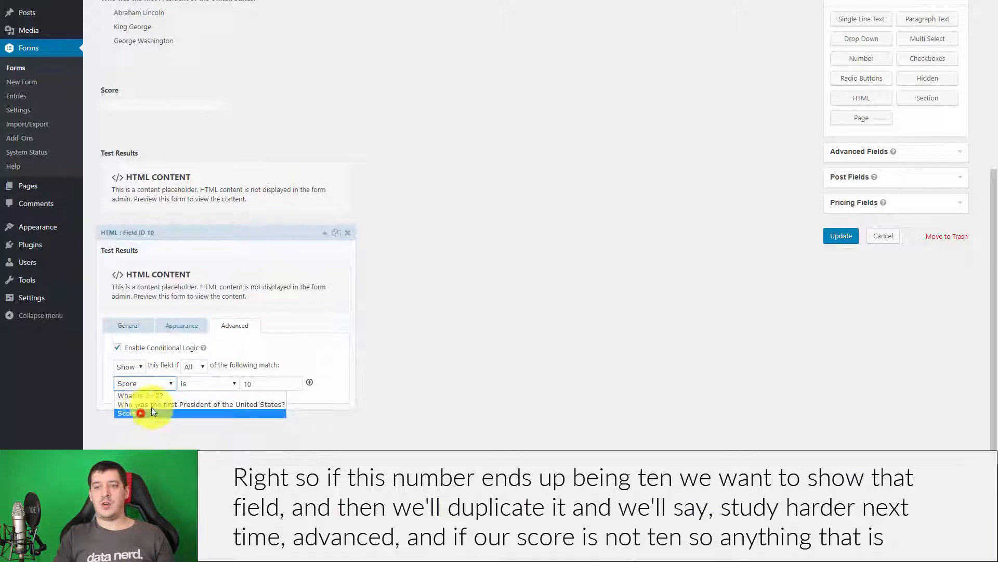
{"action": "left_click", "coordinate": [204, 383]}
{"action": "left_click", "coordinate": [205, 404]}
{"action": "left_click", "coordinate": [286, 382]}
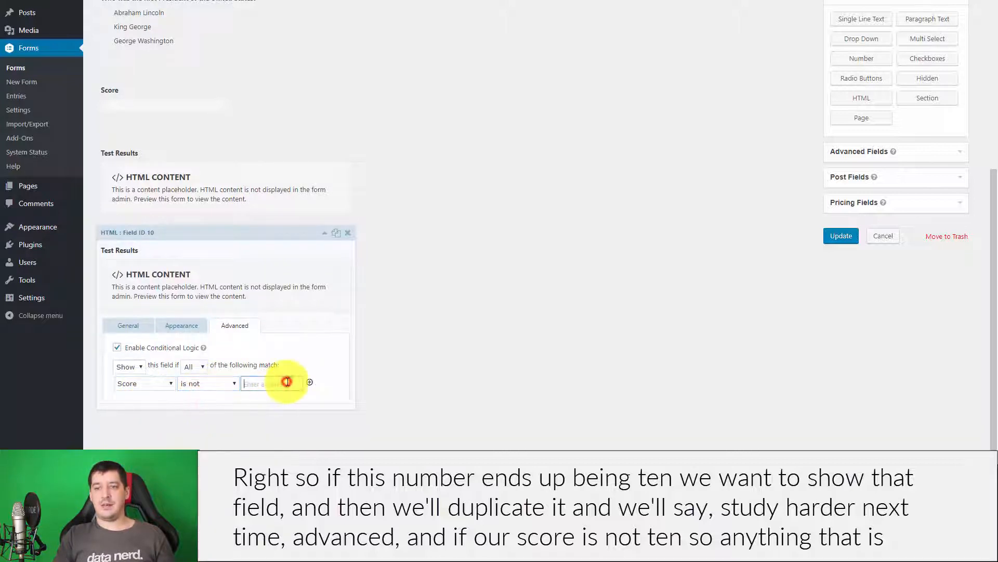
{"action": "type", "text": "10"}
{"action": "left_click", "coordinate": [531, 329]}
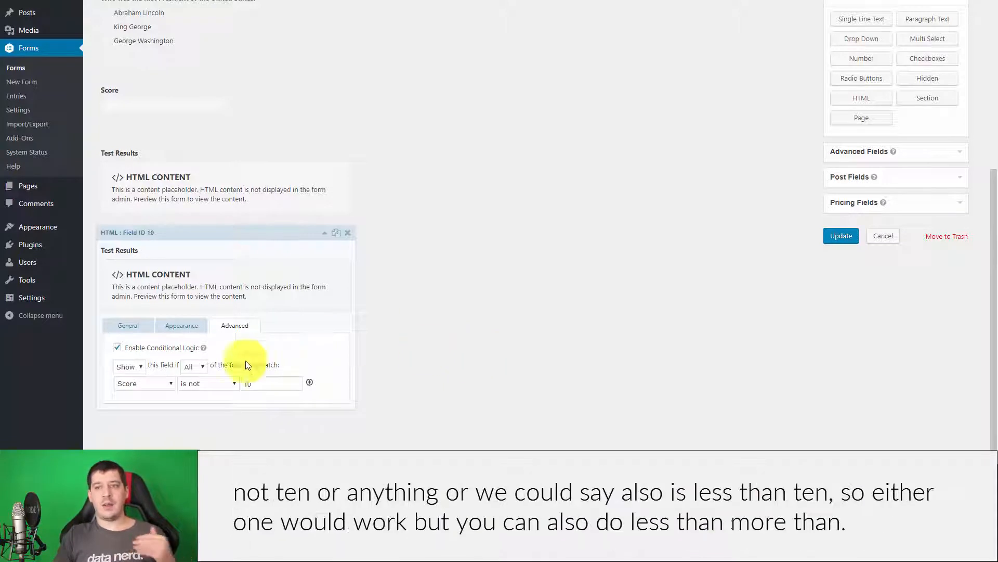
{"action": "left_click", "coordinate": [199, 384]}
{"action": "left_click", "coordinate": [204, 422]}
{"action": "left_click", "coordinate": [289, 384]}
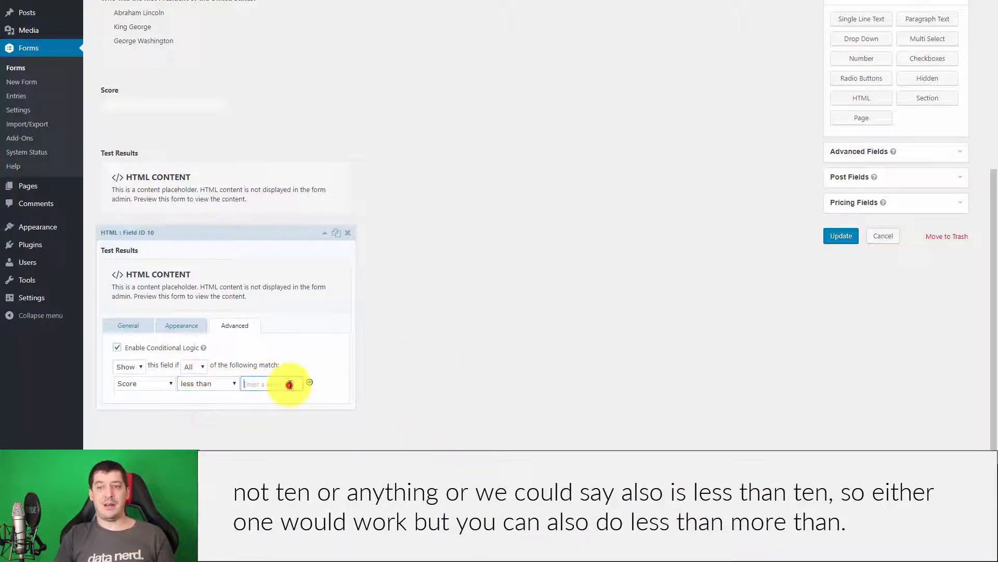
{"action": "left_click", "coordinate": [506, 347]}
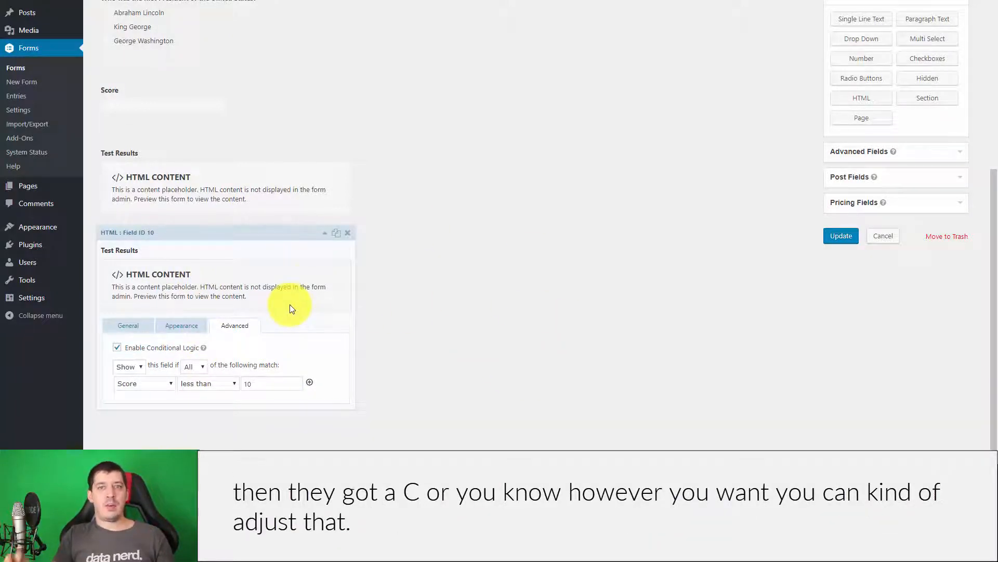
Collapse the Test Results settings, update the quiz form and preview it.
{"action": "left_click", "coordinate": [324, 232]}
{"action": "left_click", "coordinate": [838, 236]}
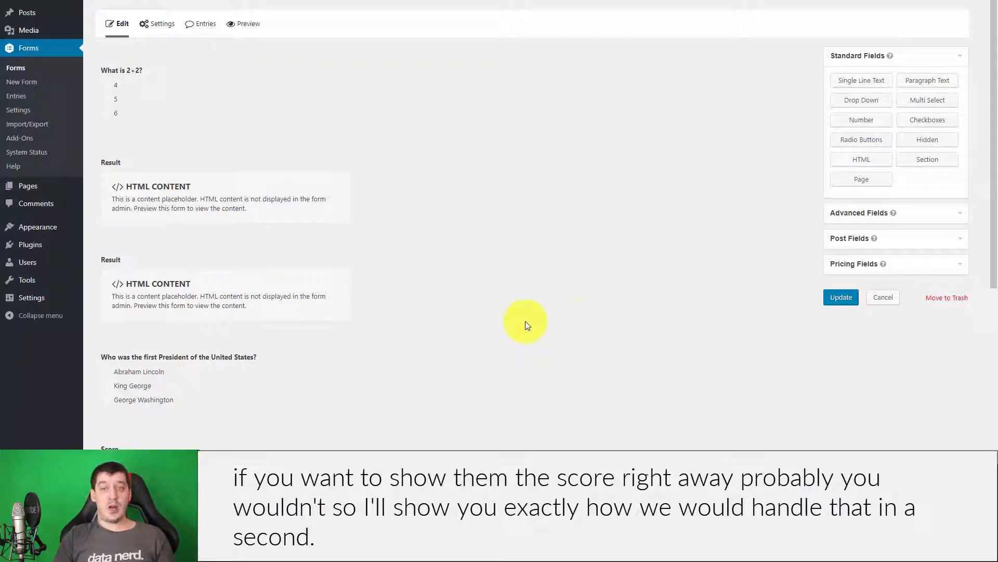
{"action": "left_click", "coordinate": [243, 24]}
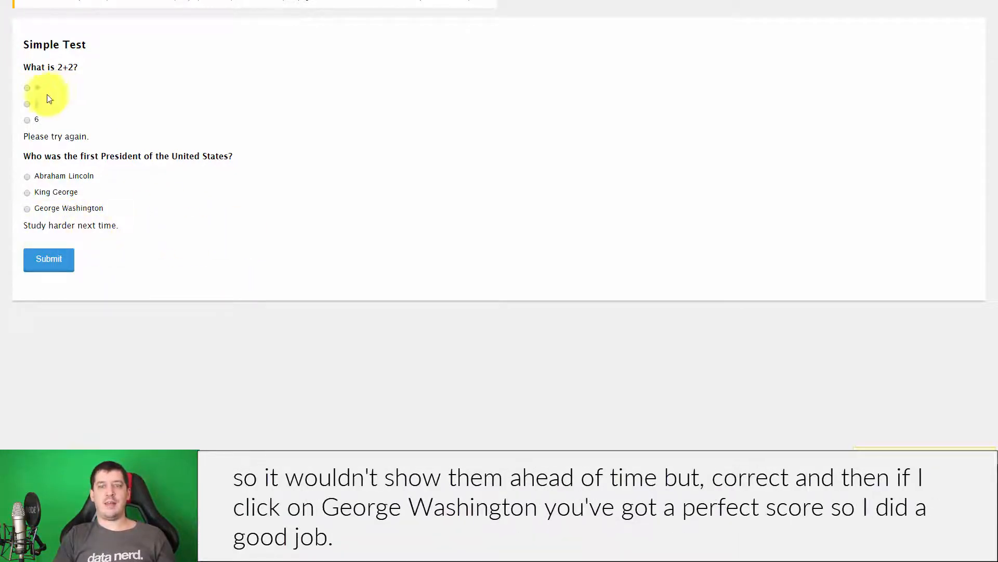
Answer 4 and George Washington in the preview, confirm the perfect-score message, then return to editing.
{"action": "left_click", "coordinate": [27, 88]}
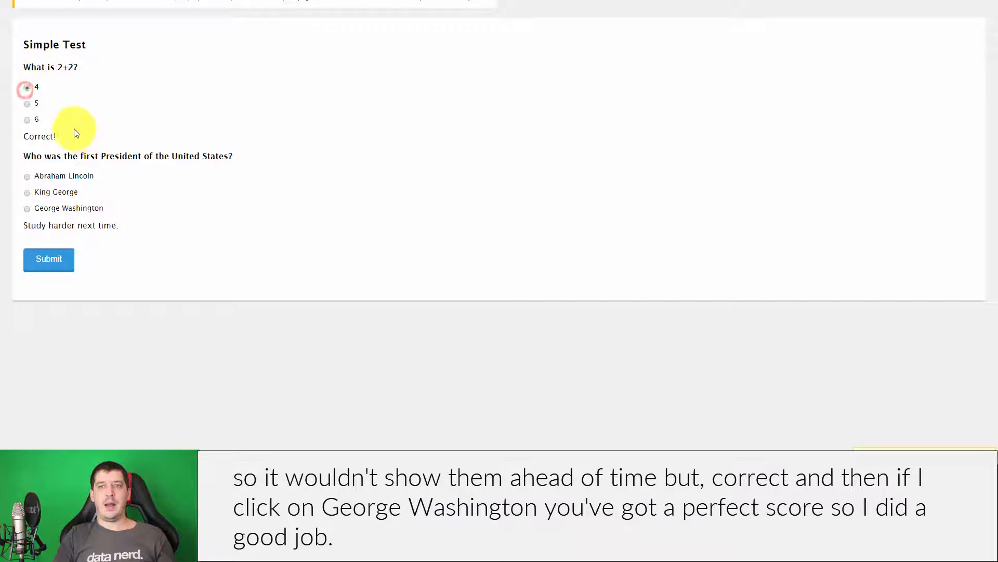
{"action": "left_click", "coordinate": [27, 177]}
{"action": "left_click", "coordinate": [27, 208]}
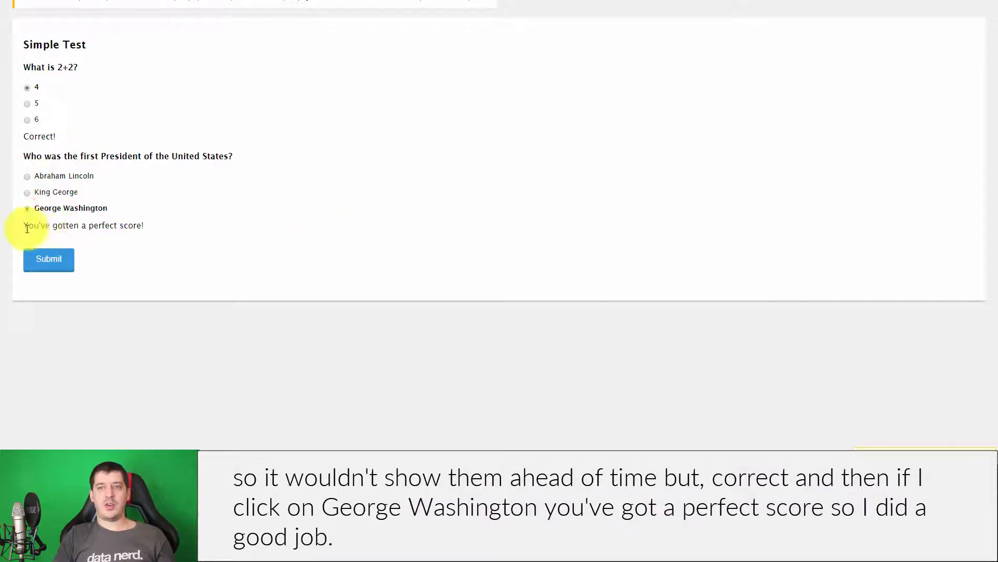
{"action": "left_click_drag", "start_coordinate": [26, 223], "coordinate": [216, 256]}
{"action": "left_click", "coordinate": [217, 255]}
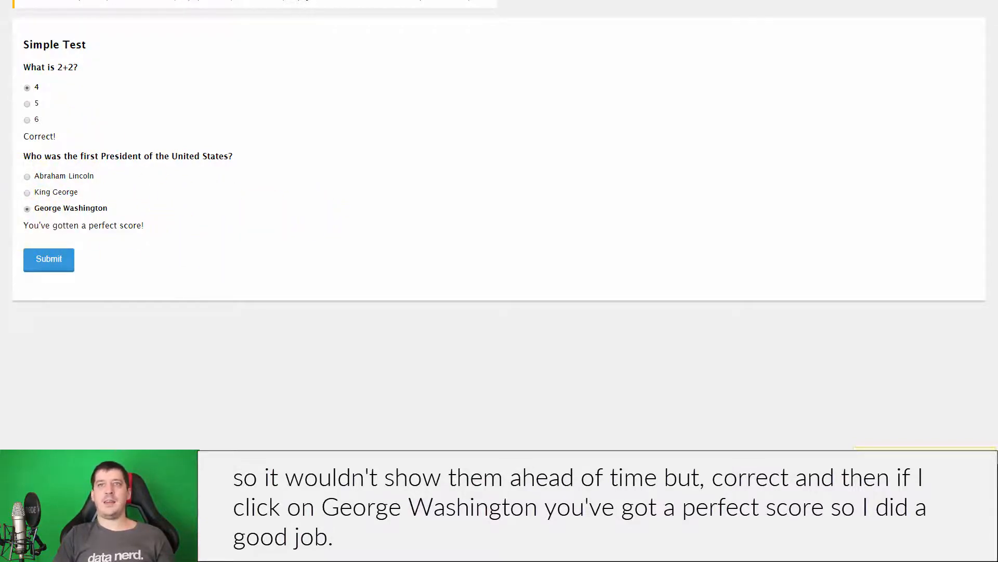
{"action": "left_click", "coordinate": [124, 1]}
{"action": "left_click", "coordinate": [663, 166]}
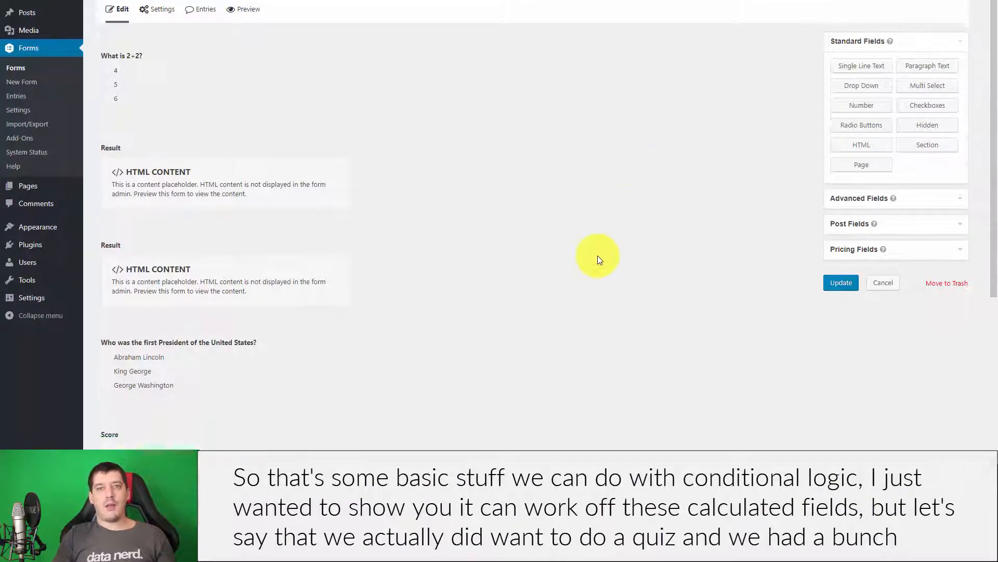
Scroll through the quiz editor reviewing the President question, Score field and Test Results blocks.
{"action": "scroll", "coordinate": [196, 232], "scroll_direction": "down", "scroll_amount": 4}
{"action": "scroll", "coordinate": [620, 247], "scroll_direction": "up", "scroll_amount": 4}
{"action": "scroll", "coordinate": [621, 246], "scroll_direction": "down", "scroll_amount": 5}
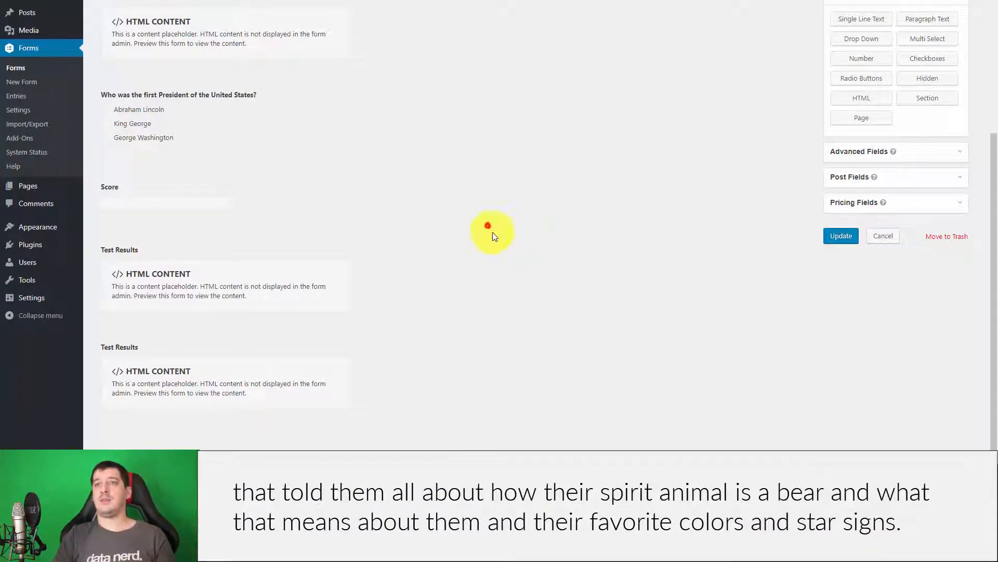
{"action": "scroll", "coordinate": [487, 229], "scroll_direction": "up", "scroll_amount": 5}
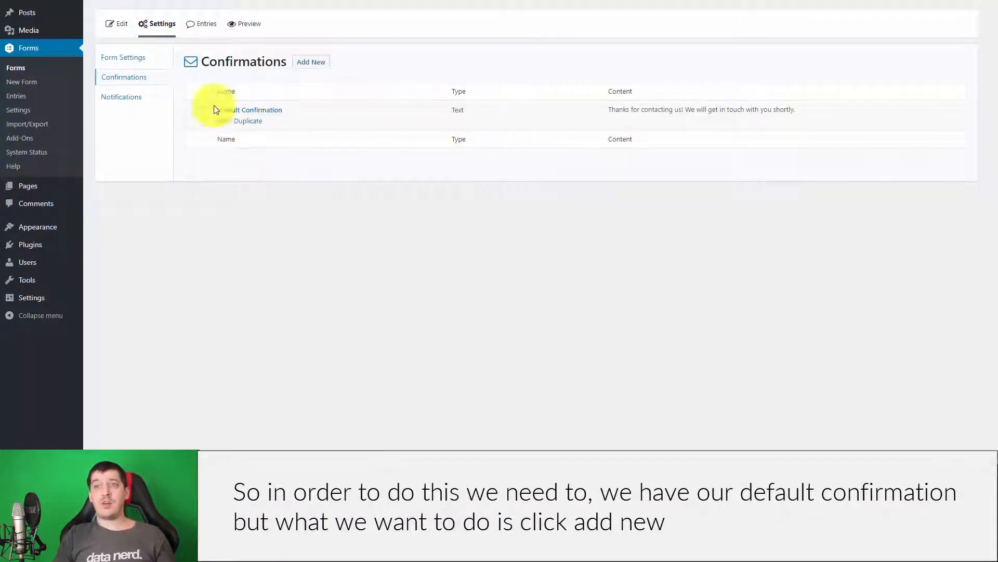
Add a new confirmation named Bears with the message "You're a Bear.".
{"action": "left_click", "coordinate": [315, 67]}
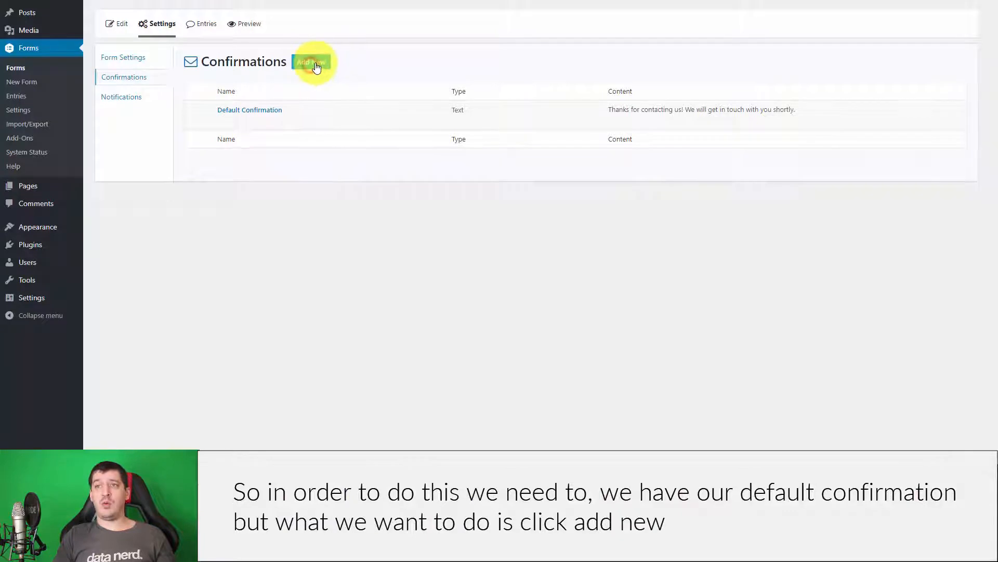
{"action": "scroll", "coordinate": [489, 194], "scroll_direction": "down", "scroll_amount": 3}
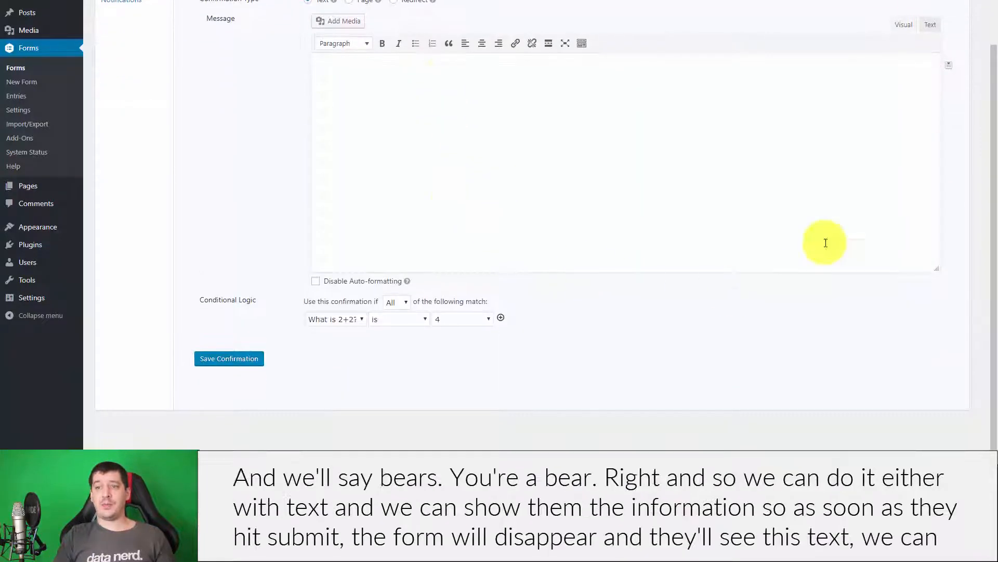
{"action": "scroll", "coordinate": [472, 259], "scroll_direction": "up", "scroll_amount": 2}
{"action": "left_click", "coordinate": [350, 76]}
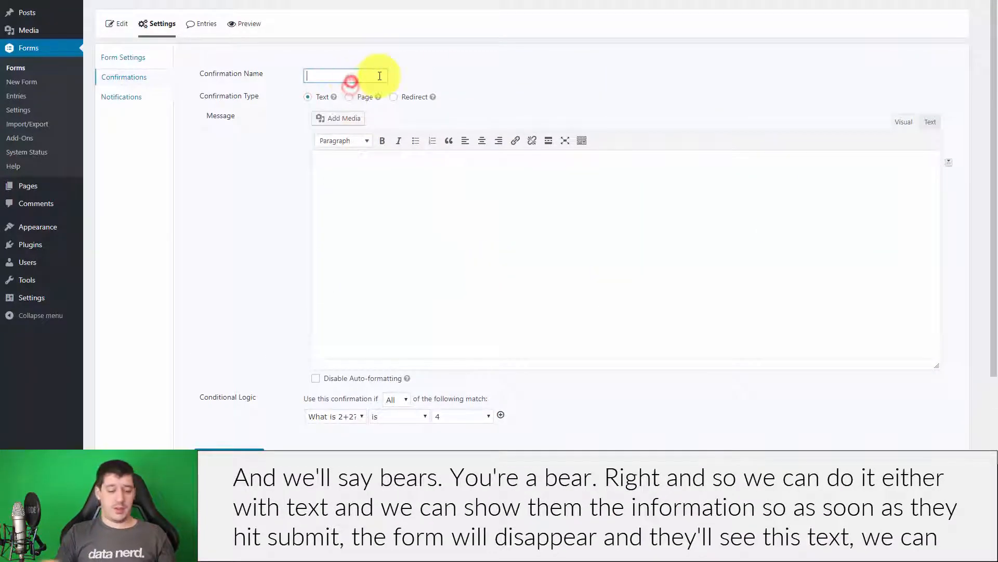
{"action": "type", "text": "Bears"}
{"action": "left_click", "coordinate": [414, 272]}
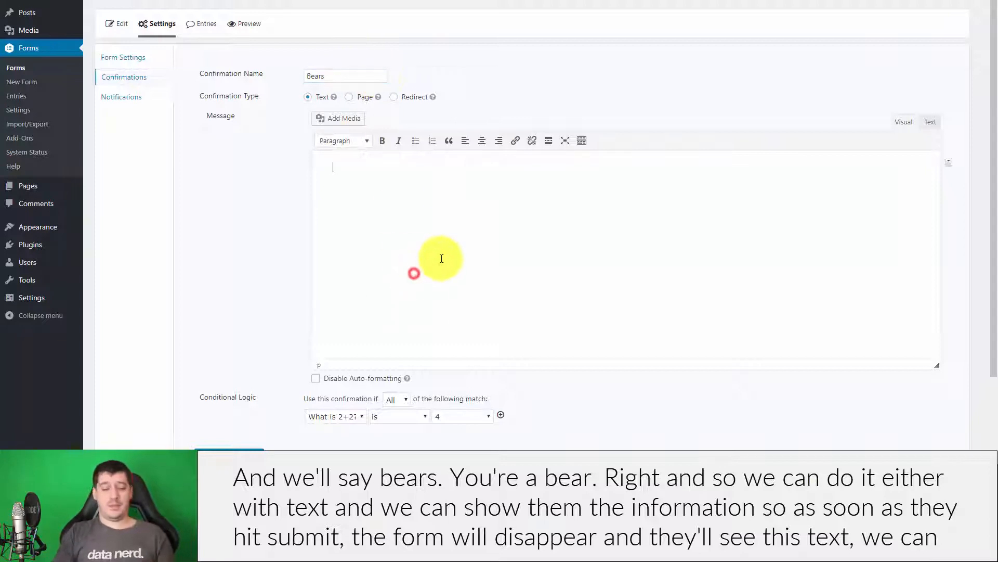
{"action": "type", "text": "You're a Bear."}
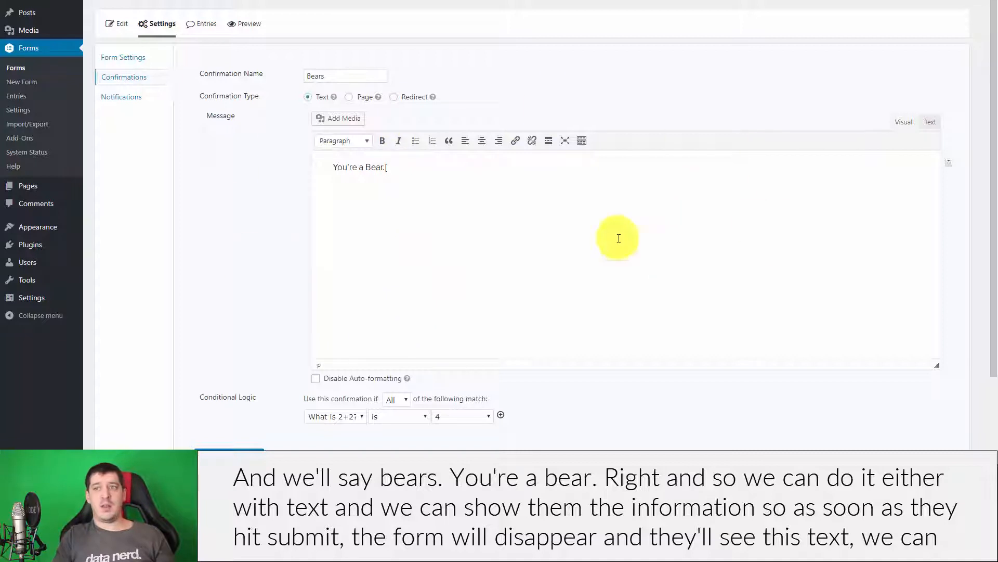
Try the Page and Redirect confirmation types, then revert Bears to a Text message.
{"action": "left_click", "coordinate": [349, 97]}
{"action": "left_click", "coordinate": [354, 118]}
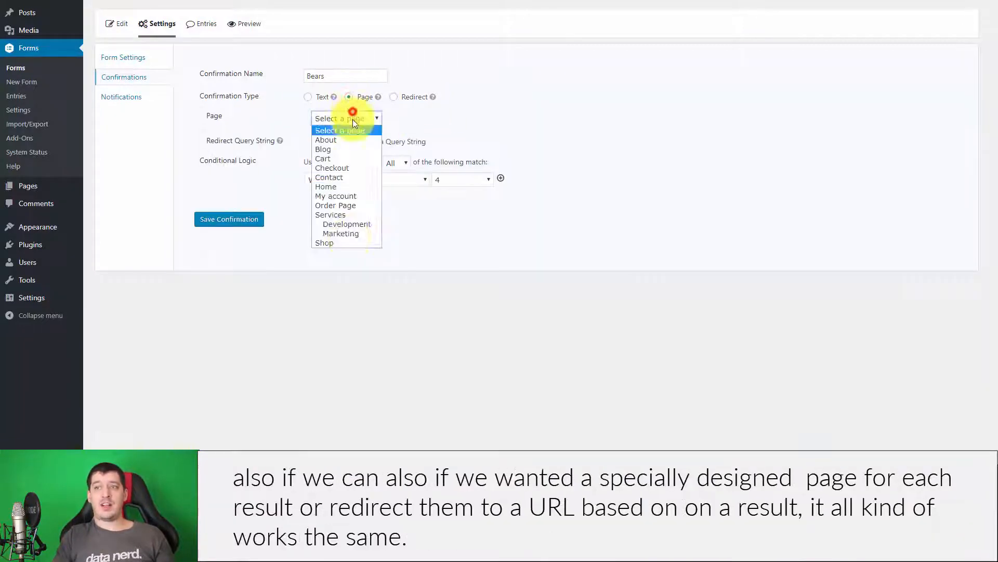
{"action": "left_click", "coordinate": [648, 92]}
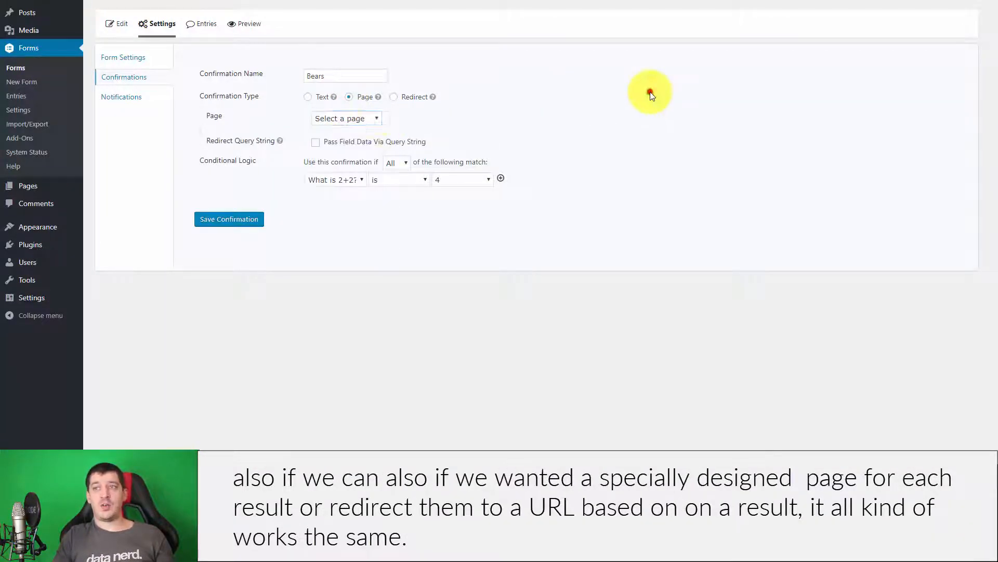
{"action": "left_click", "coordinate": [394, 96]}
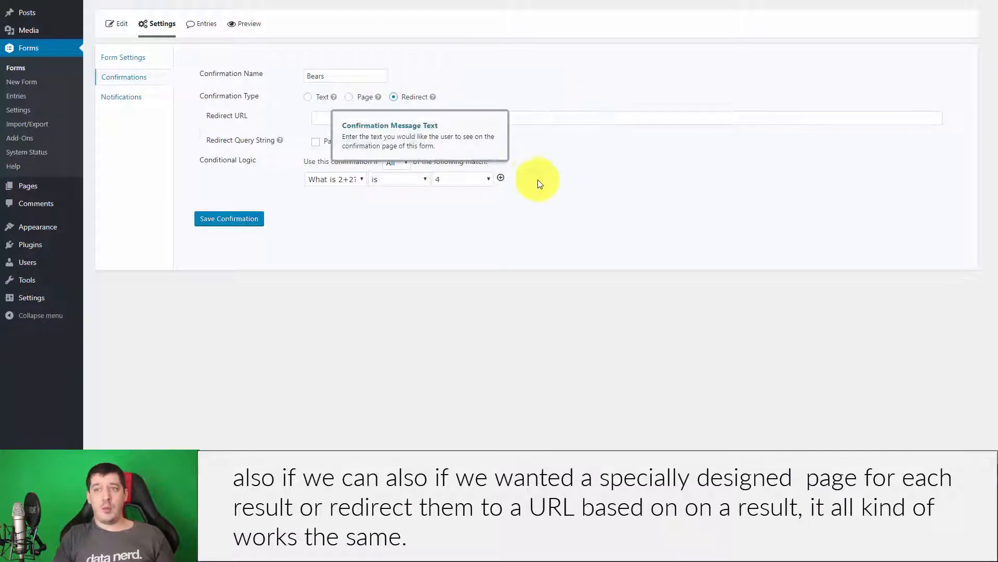
{"action": "left_click", "coordinate": [308, 98]}
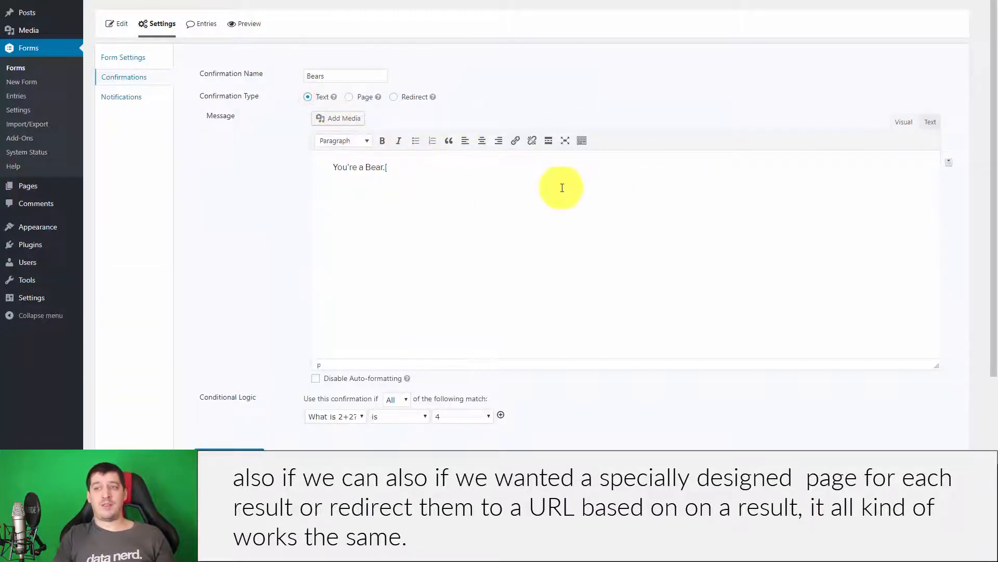
{"action": "scroll", "coordinate": [556, 208], "scroll_direction": "down", "scroll_amount": 2}
{"action": "left_click", "coordinate": [437, 89]}
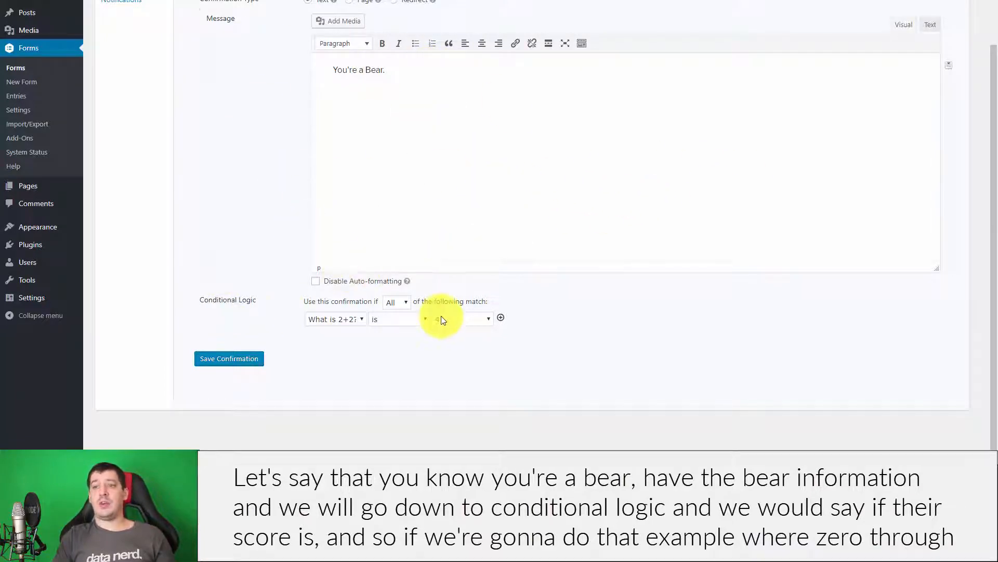
Add a Bears conditional-logic rule: Score less than 20.
{"action": "left_click", "coordinate": [332, 319]}
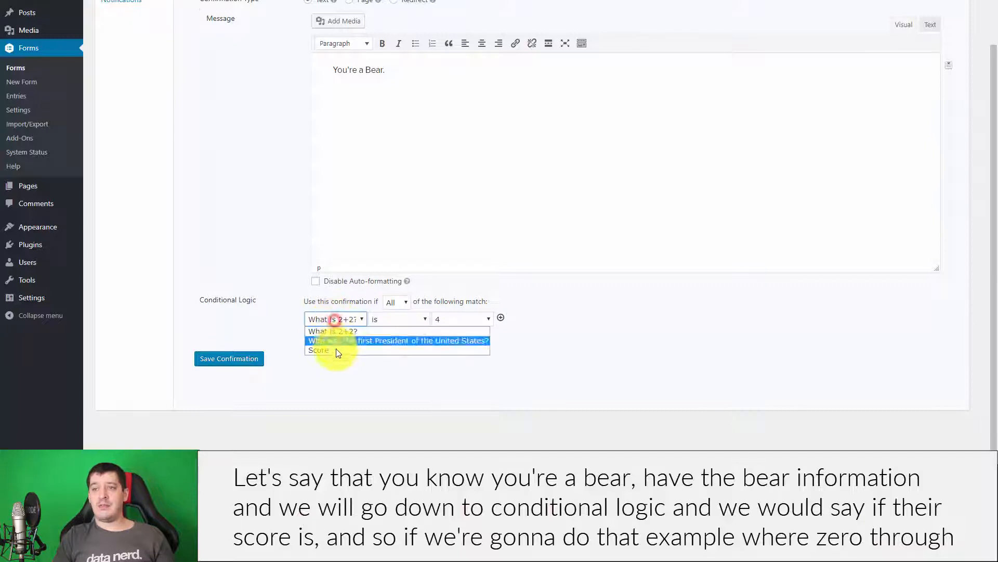
{"action": "left_click", "coordinate": [338, 350]}
{"action": "left_click", "coordinate": [451, 319]}
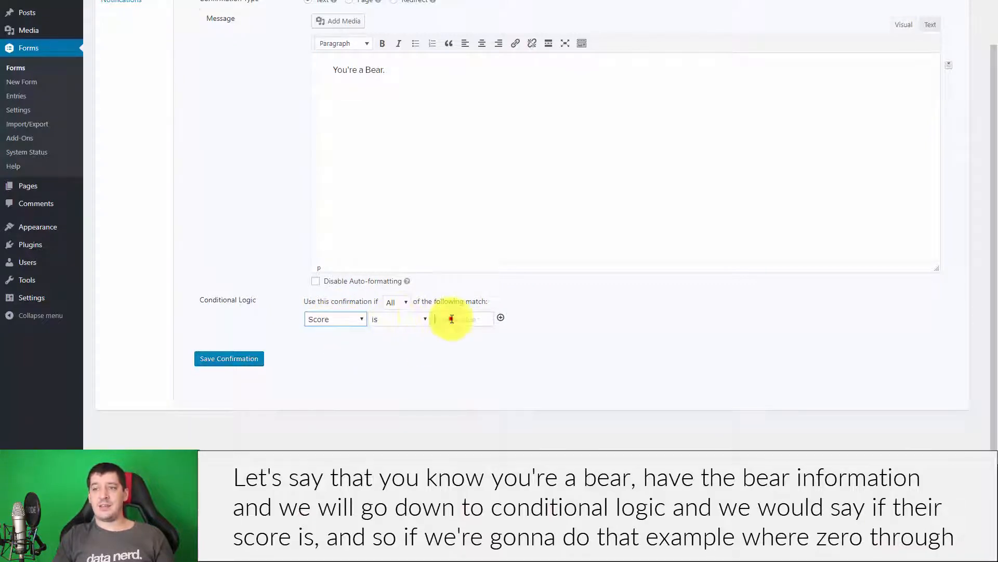
{"action": "left_click", "coordinate": [393, 319]}
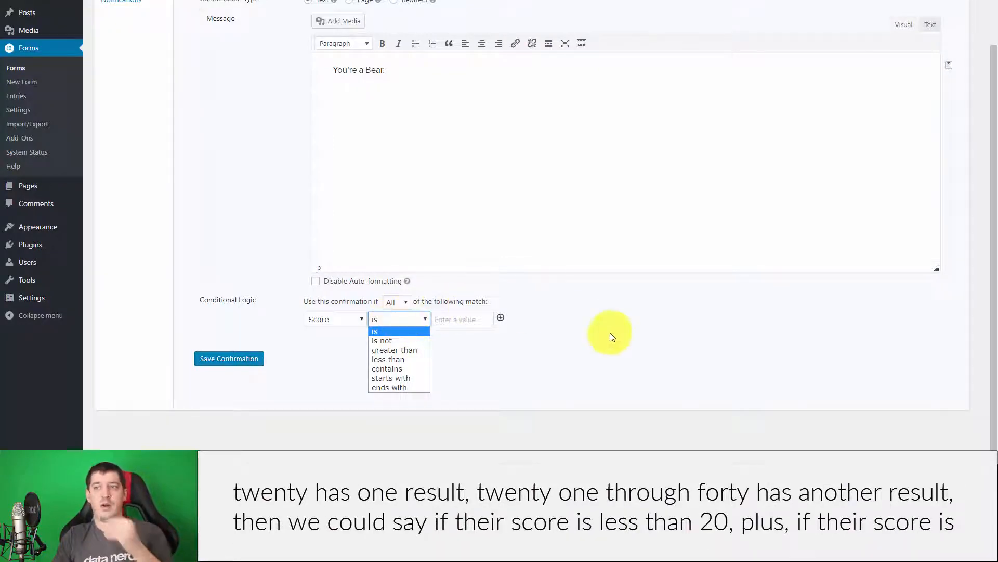
{"action": "left_click", "coordinate": [650, 299]}
{"action": "left_click", "coordinate": [445, 317]}
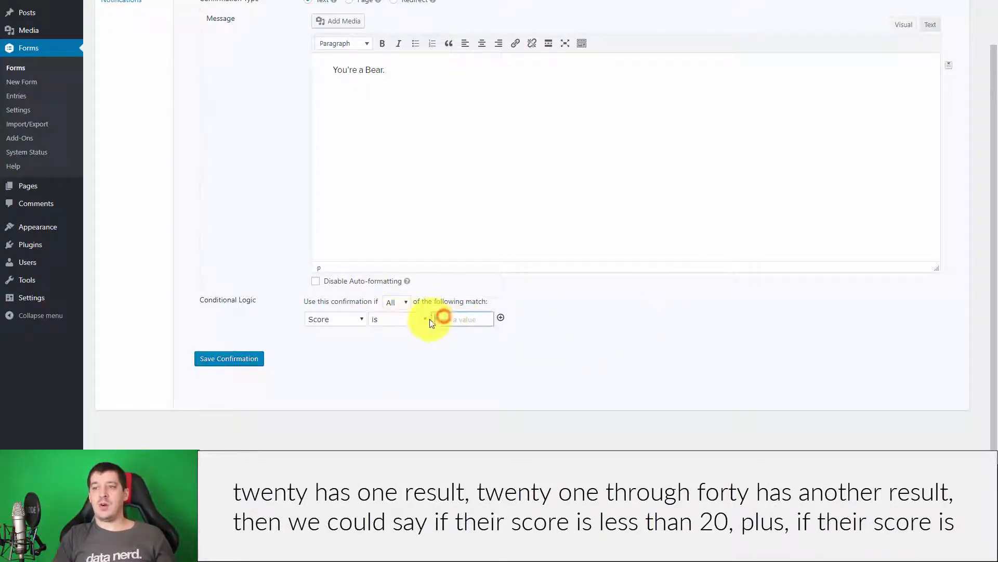
{"action": "left_click", "coordinate": [404, 320]}
{"action": "left_click", "coordinate": [404, 359]}
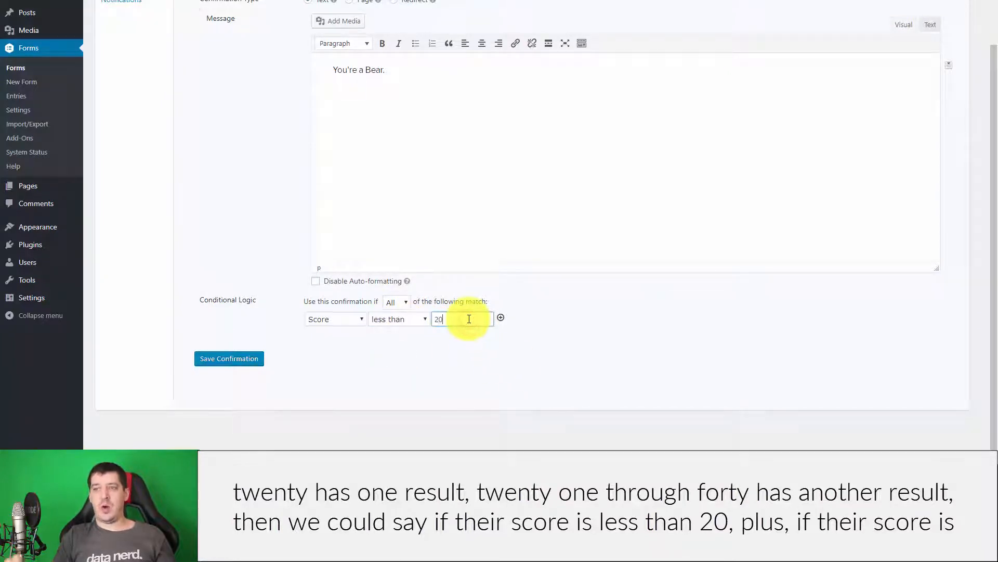
Add a second rule Score is 20, match Any, and save the Bears confirmation.
{"action": "left_click", "coordinate": [501, 318]}
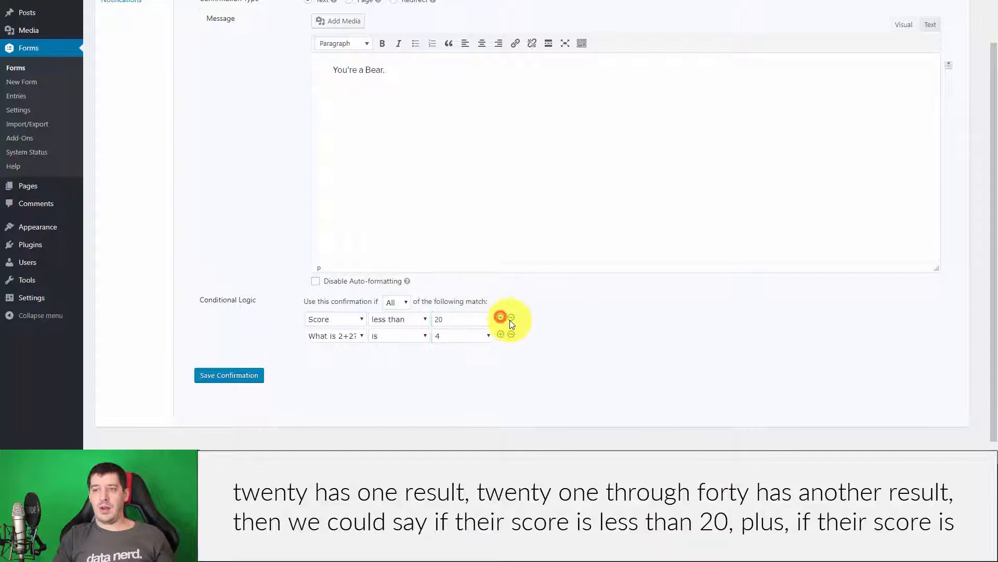
{"action": "left_click", "coordinate": [314, 336]}
{"action": "left_click", "coordinate": [339, 364]}
{"action": "left_click", "coordinate": [399, 333]}
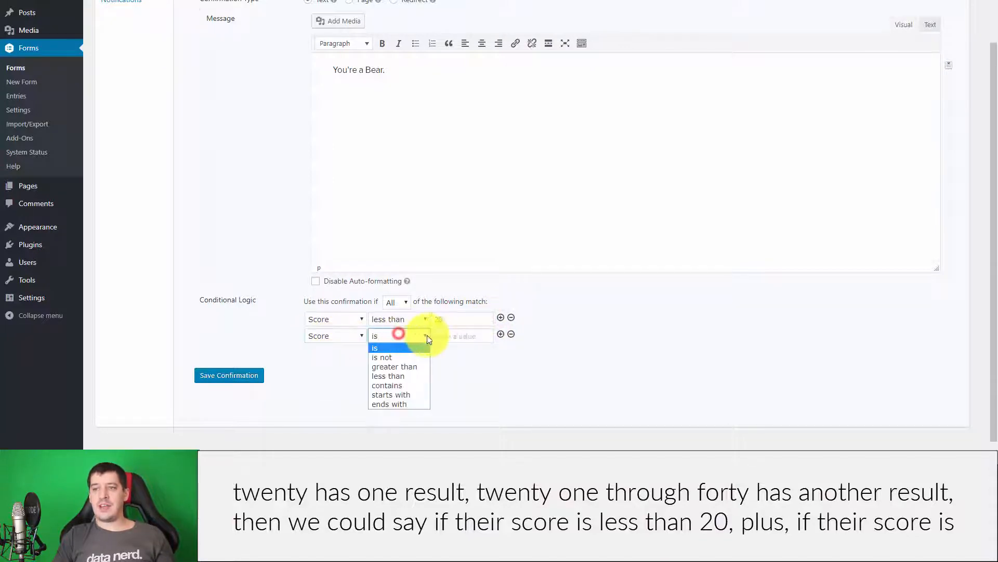
{"action": "left_click", "coordinate": [452, 335]}
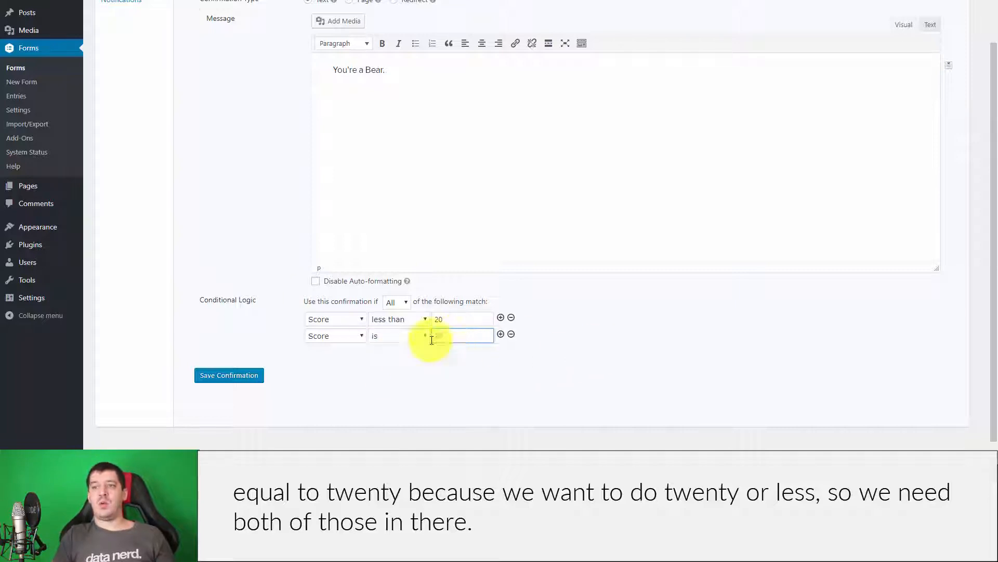
{"action": "left_click", "coordinate": [394, 301]}
{"action": "left_click", "coordinate": [394, 324]}
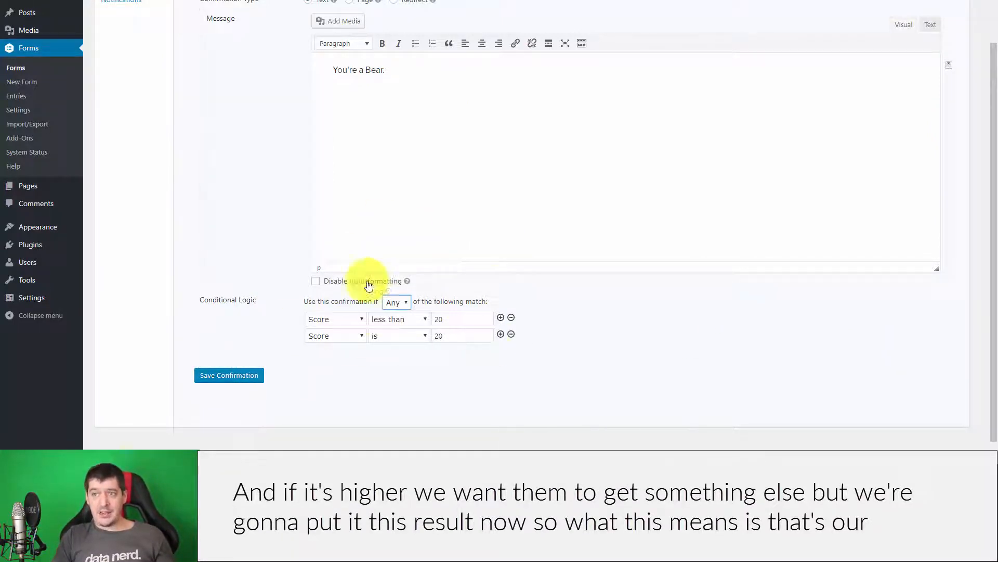
{"action": "scroll", "coordinate": [586, 241], "scroll_direction": "up", "scroll_amount": 2}
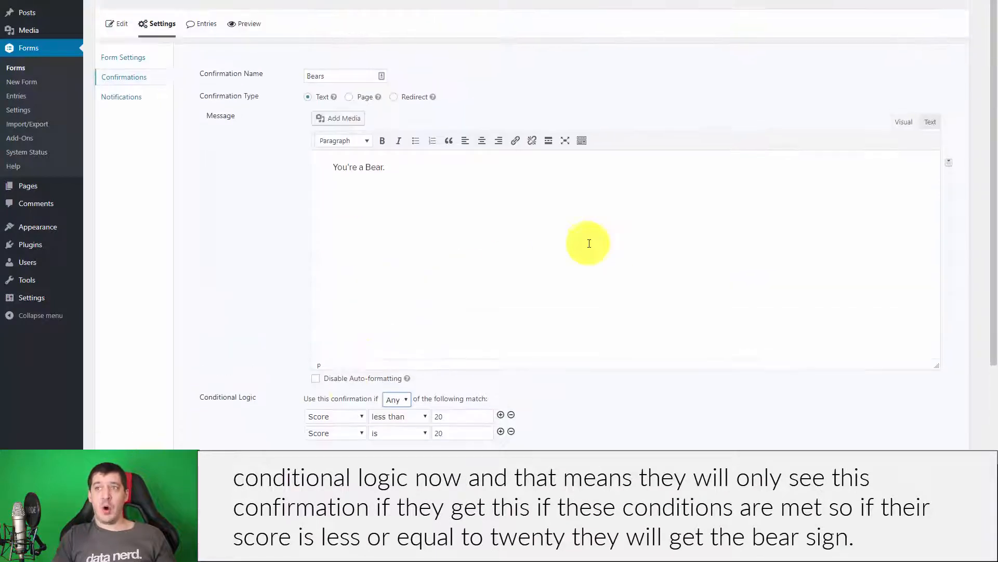
{"action": "scroll", "coordinate": [820, 397], "scroll_direction": "down", "scroll_amount": 2}
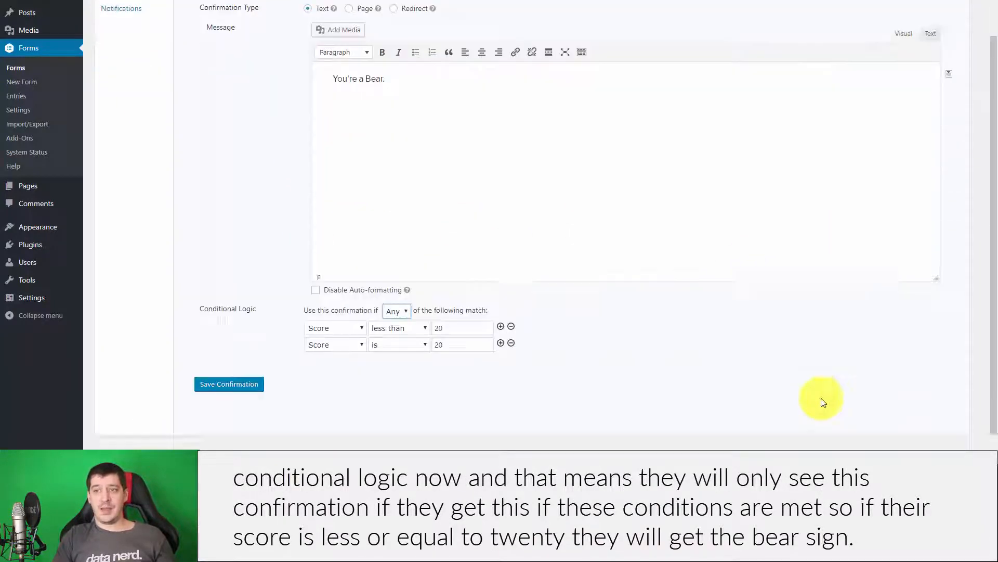
{"action": "left_click", "coordinate": [259, 356]}
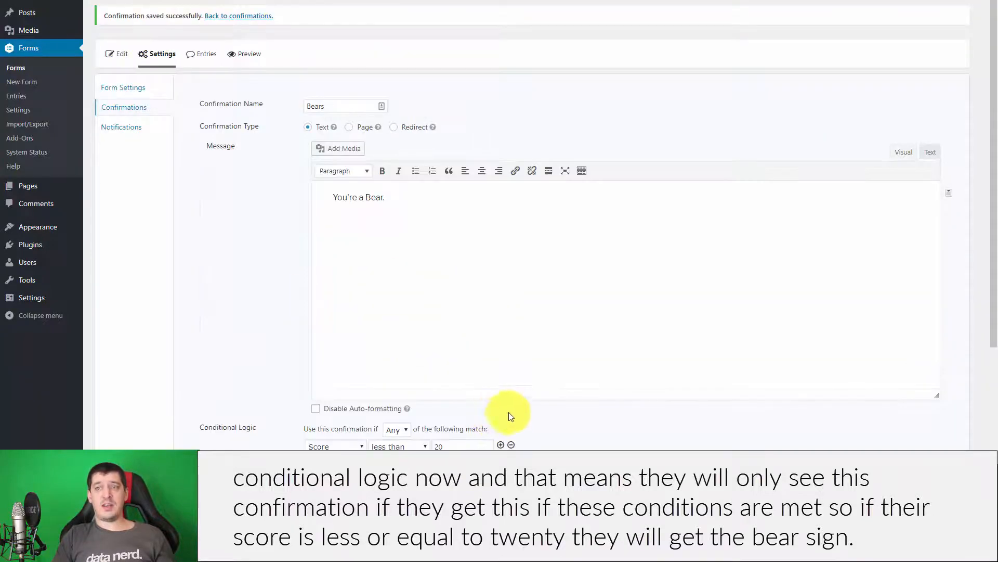
Return to the confirmations list, glance at Default Confirmation, then open the Notifications list.
{"action": "scroll", "coordinate": [520, 416], "scroll_direction": "down", "scroll_amount": 2}
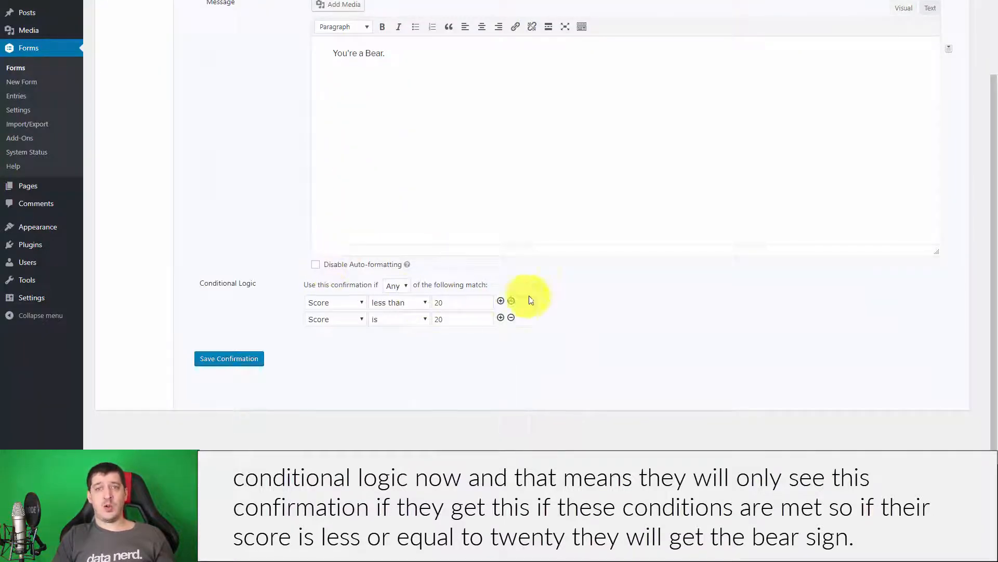
{"action": "scroll", "coordinate": [475, 380], "scroll_direction": "up", "scroll_amount": 3}
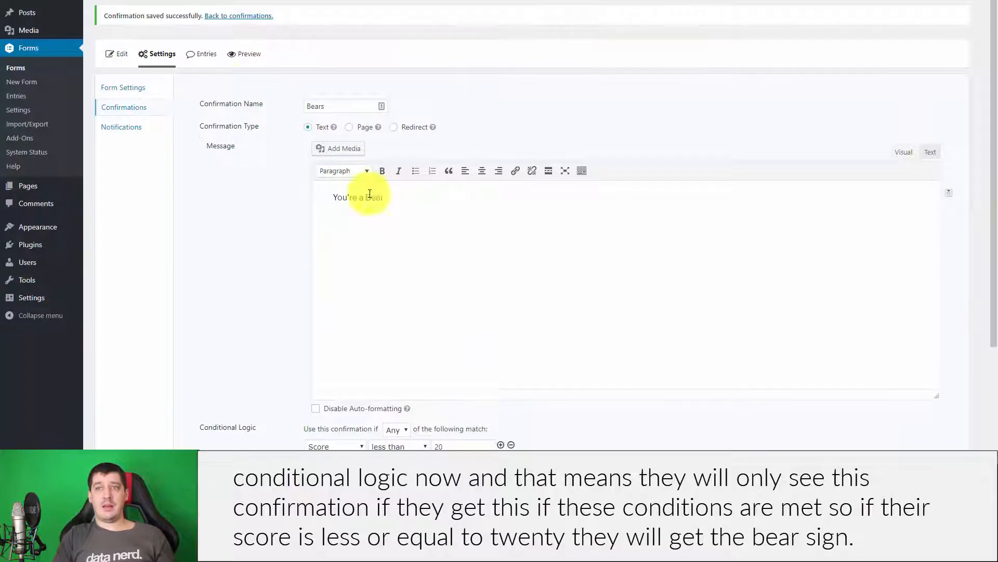
{"action": "left_click", "coordinate": [106, 104]}
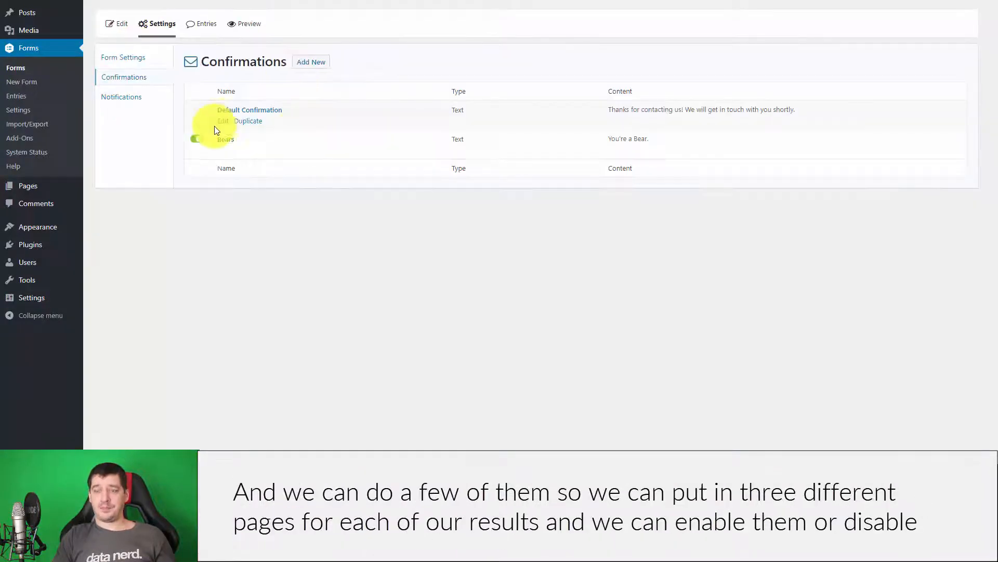
{"action": "left_click", "coordinate": [223, 122]}
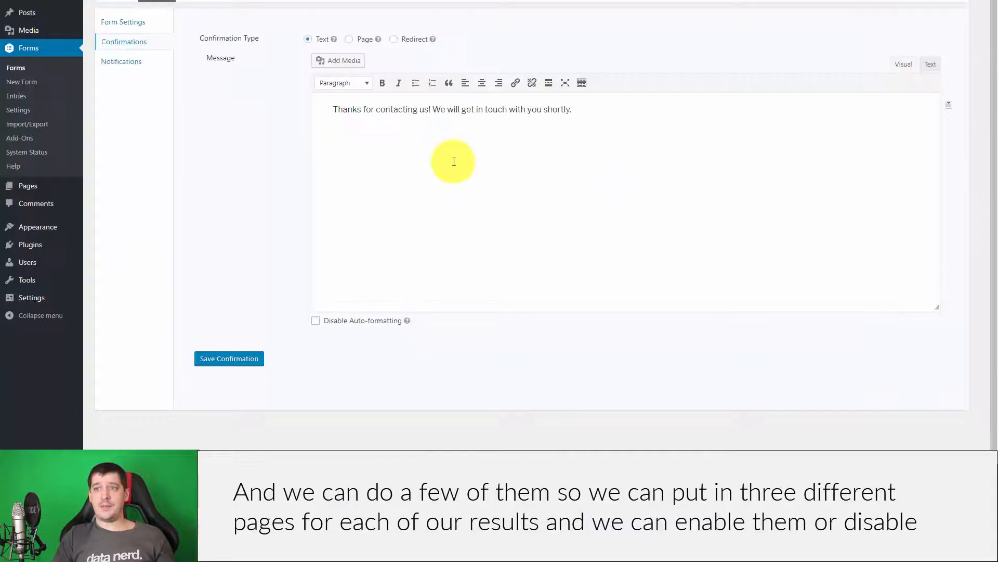
{"action": "mouse_move", "coordinate": [159, 24]}
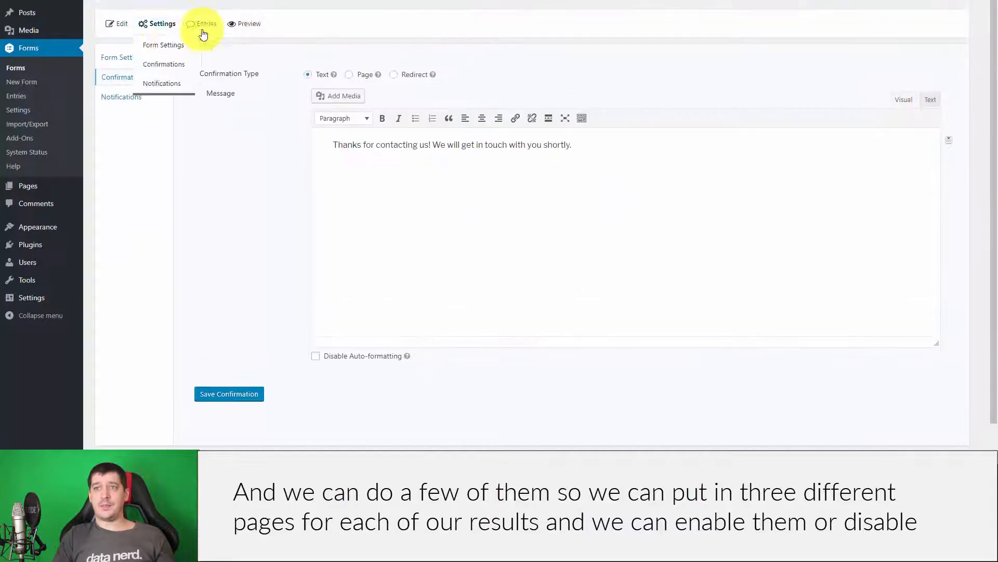
{"action": "left_click", "coordinate": [145, 79]}
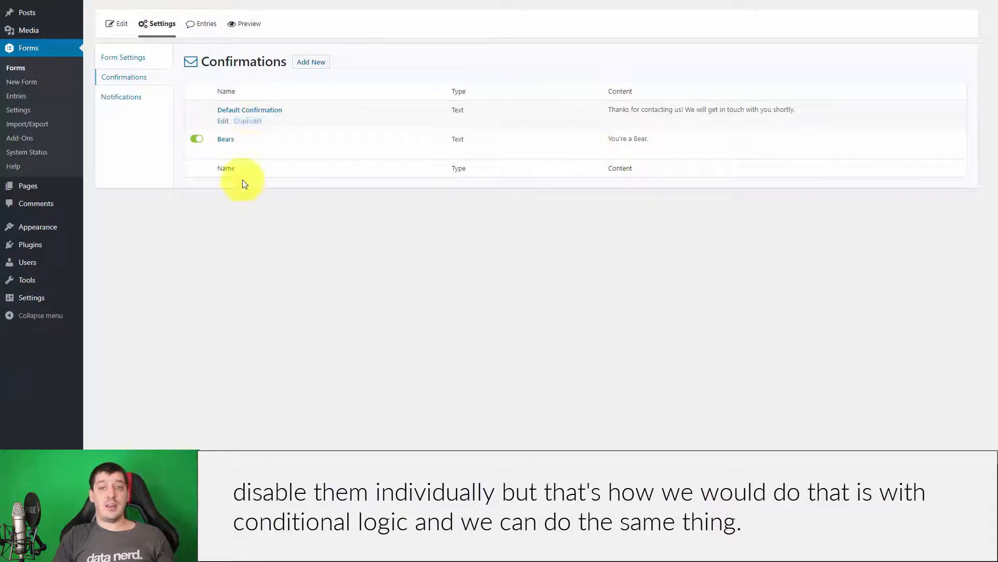
{"action": "left_click", "coordinate": [112, 92]}
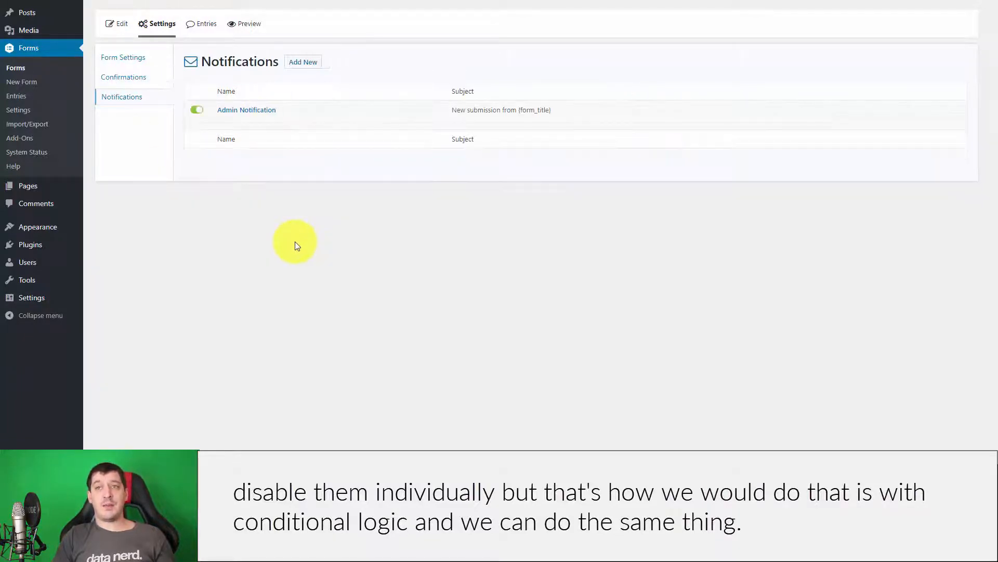
Open 'Contact form with hidden information' and add a Drop Down field labelled Department.
{"action": "left_click", "coordinate": [22, 69]}
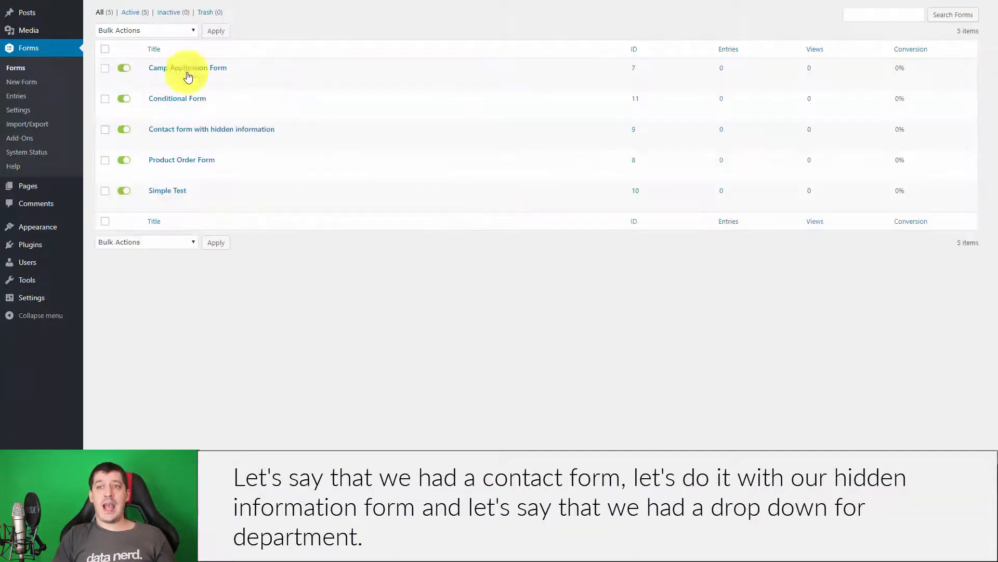
{"action": "mouse_move", "coordinate": [187, 148]}
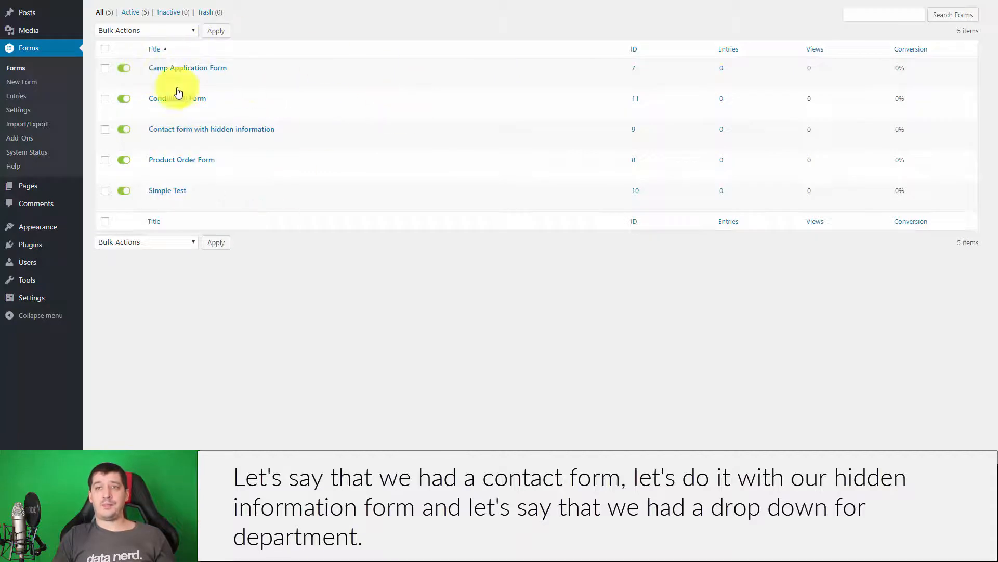
{"action": "left_click", "coordinate": [154, 142]}
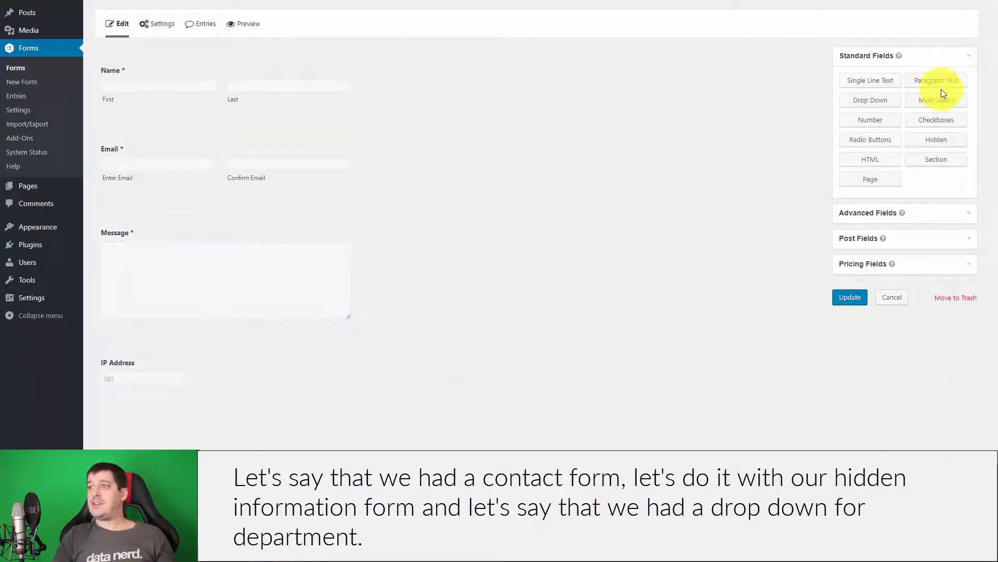
{"action": "left_click", "coordinate": [872, 100]}
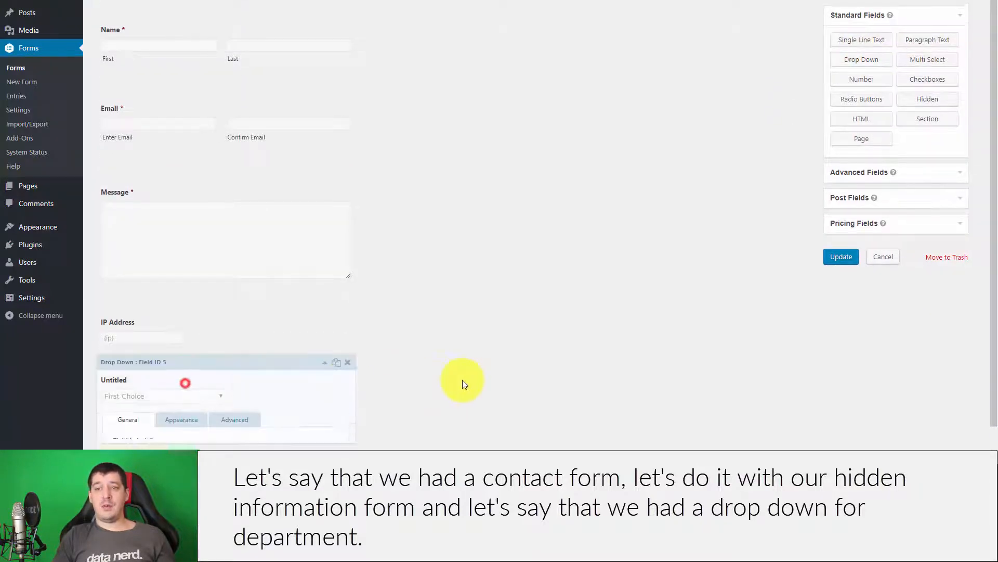
{"action": "double_click", "coordinate": [185, 178]}
{"action": "type", "text": "Department"}
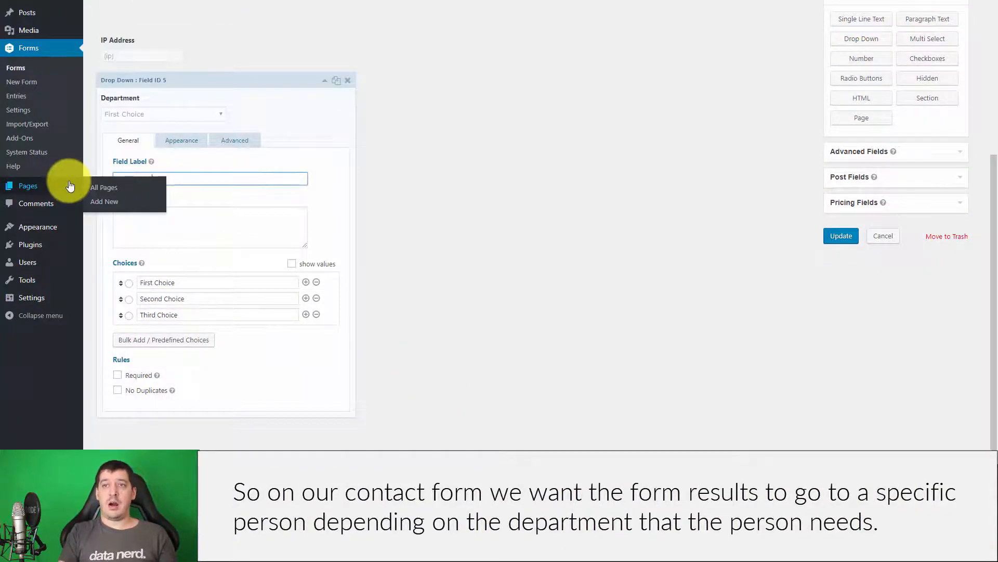
{"action": "left_click", "coordinate": [553, 177]}
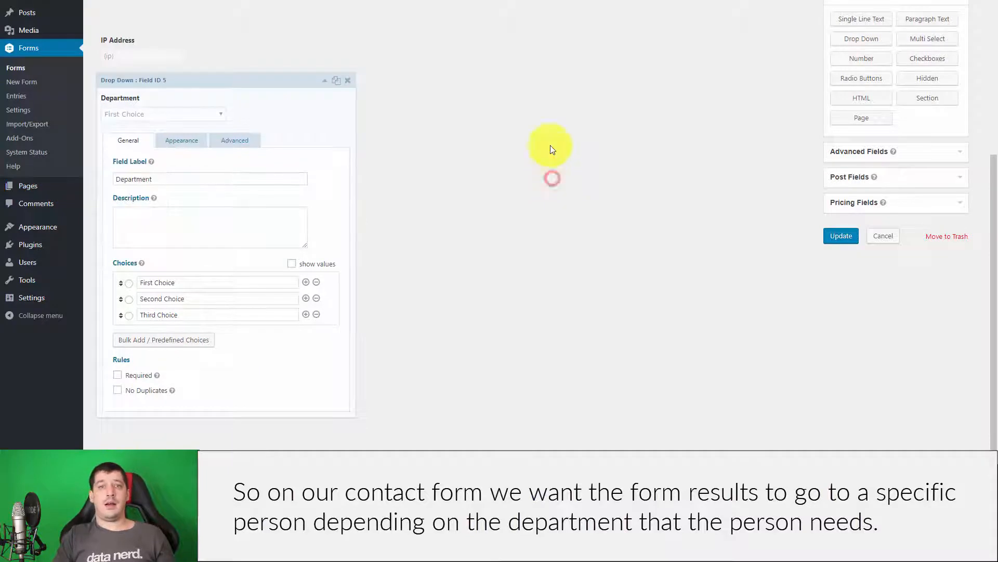
Set the Department choices to Accounting, Administration and Tech Support, then update the form.
{"action": "left_click", "coordinate": [596, 263]}
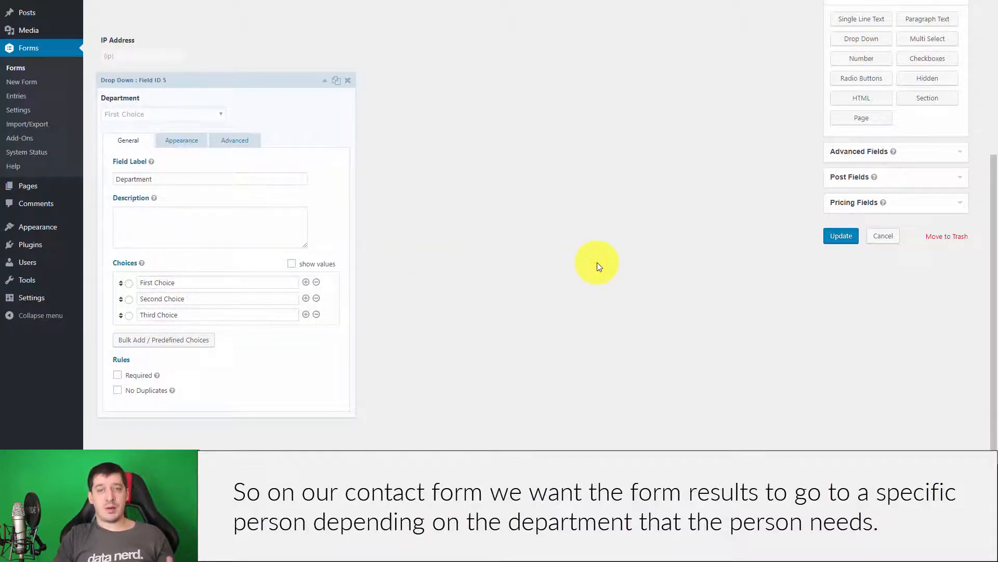
{"action": "triple_click", "coordinate": [205, 281]}
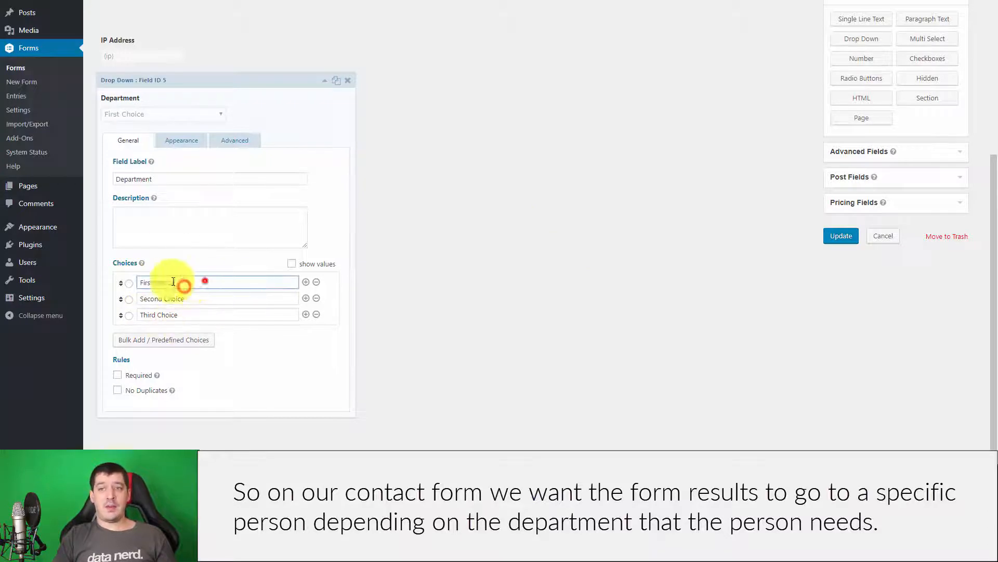
{"action": "type", "text": "Accounting"}
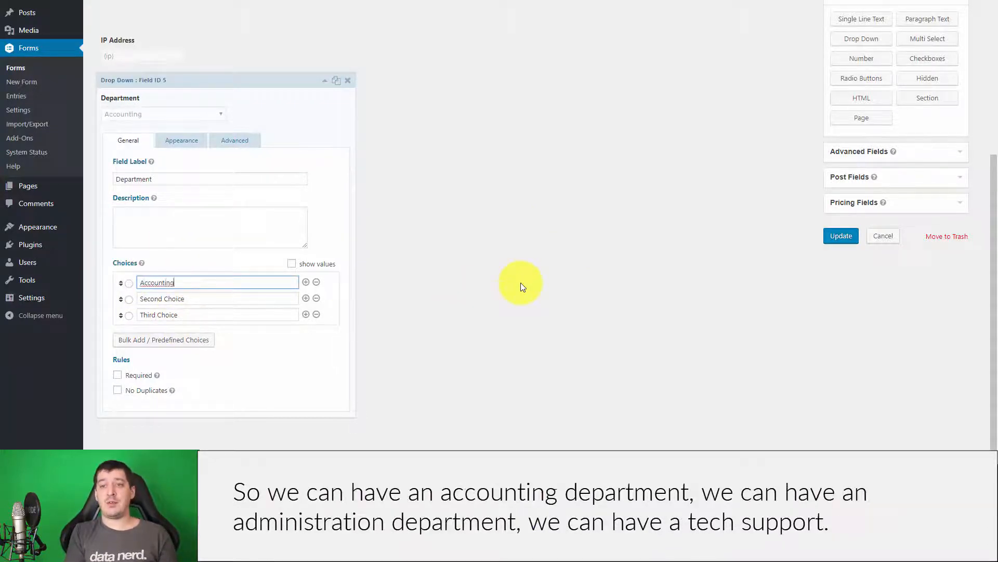
{"action": "key", "text": "Tab"}
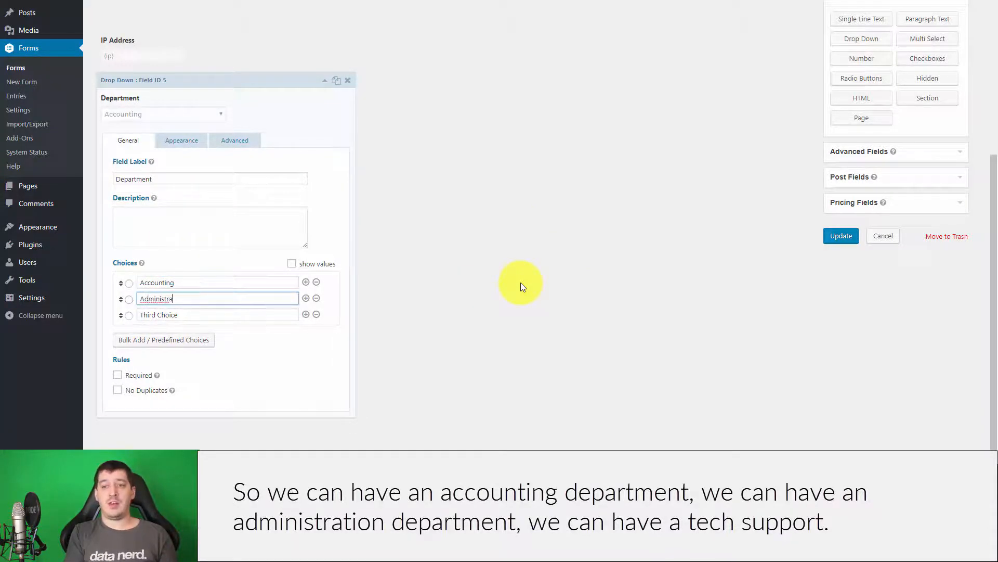
{"action": "key", "text": "Tab"}
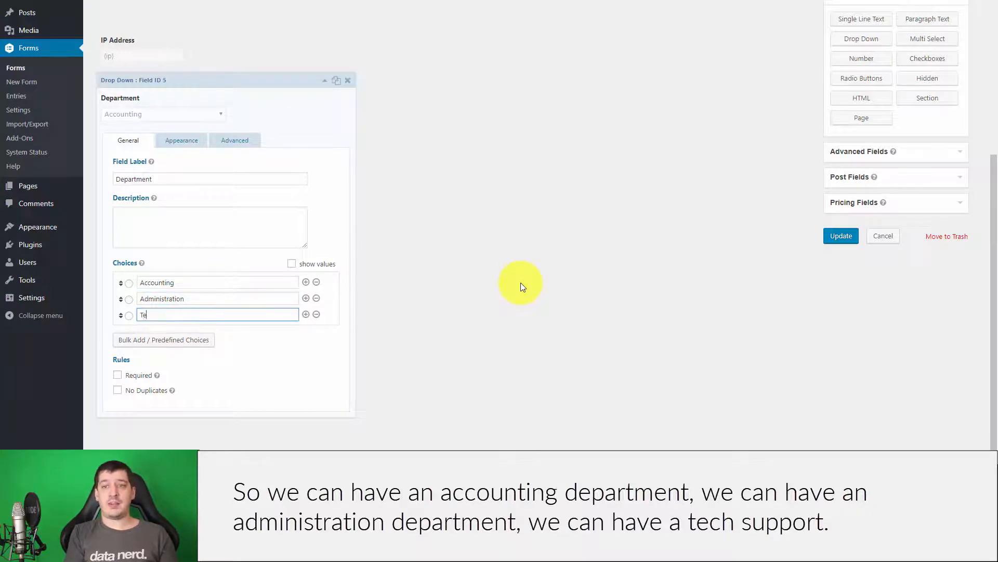
{"action": "type", "text": "Tech SUppo"}
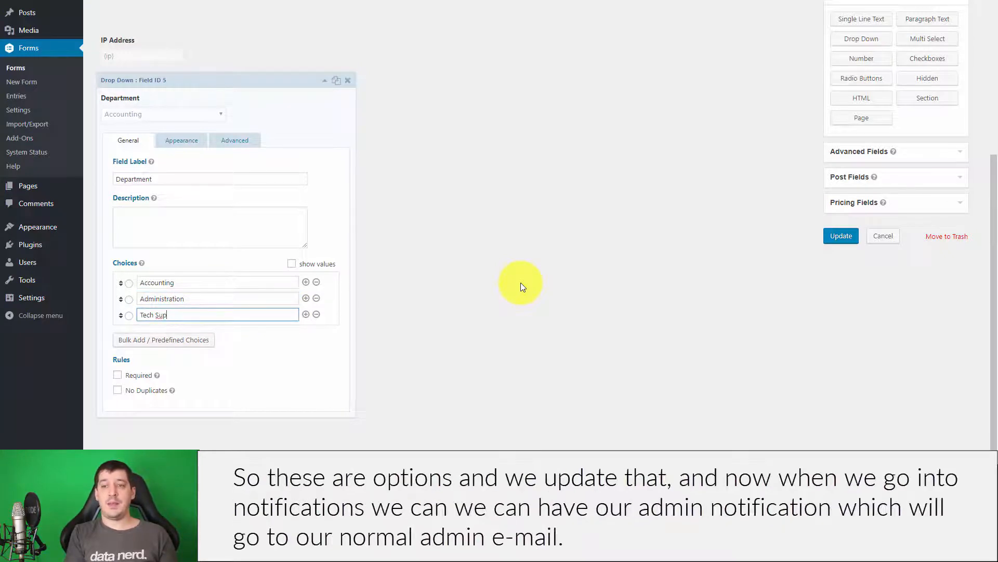
{"action": "type", "text": "rt"}
{"action": "left_click", "coordinate": [847, 236]}
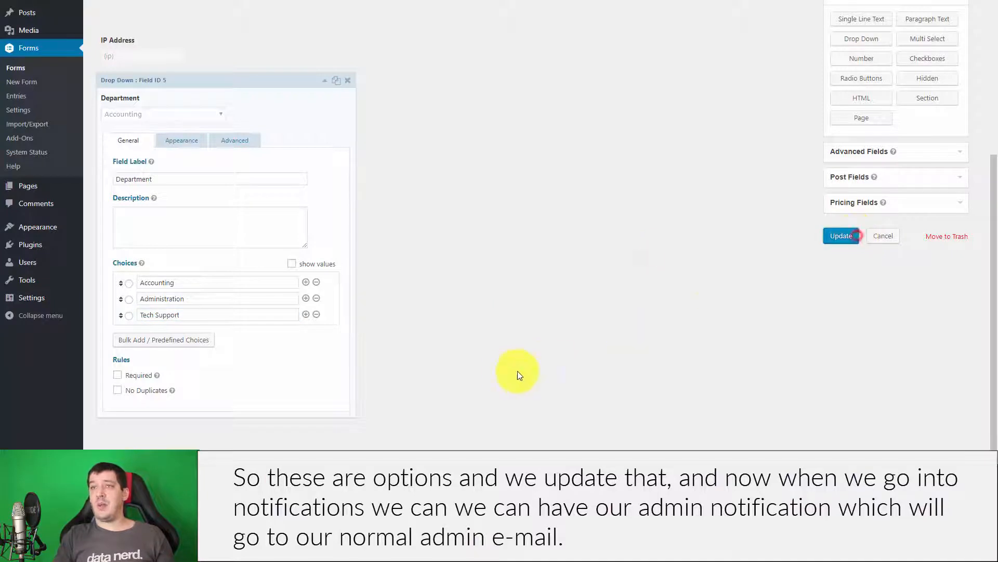
{"action": "mouse_move", "coordinate": [163, 25]}
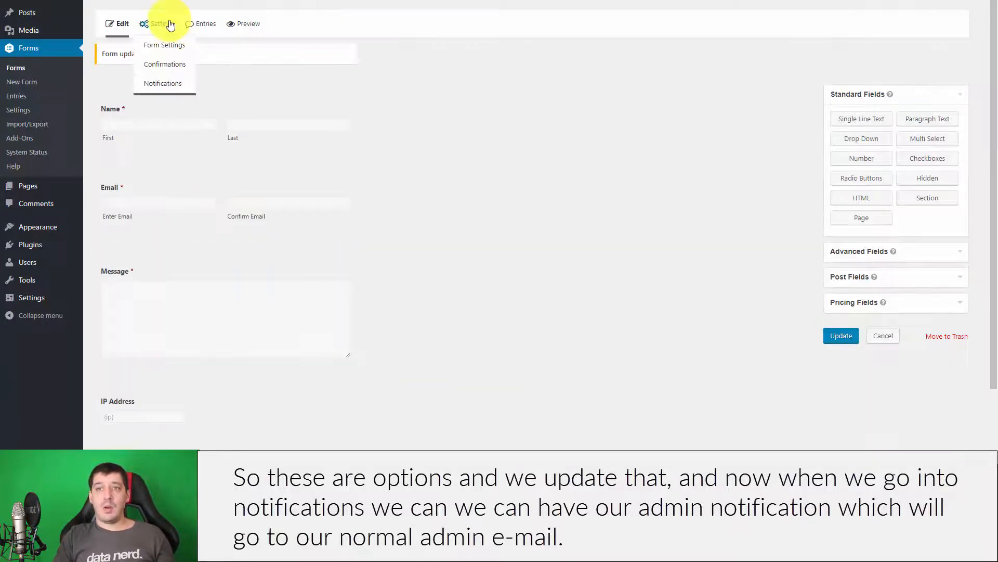
{"action": "left_click", "coordinate": [166, 84]}
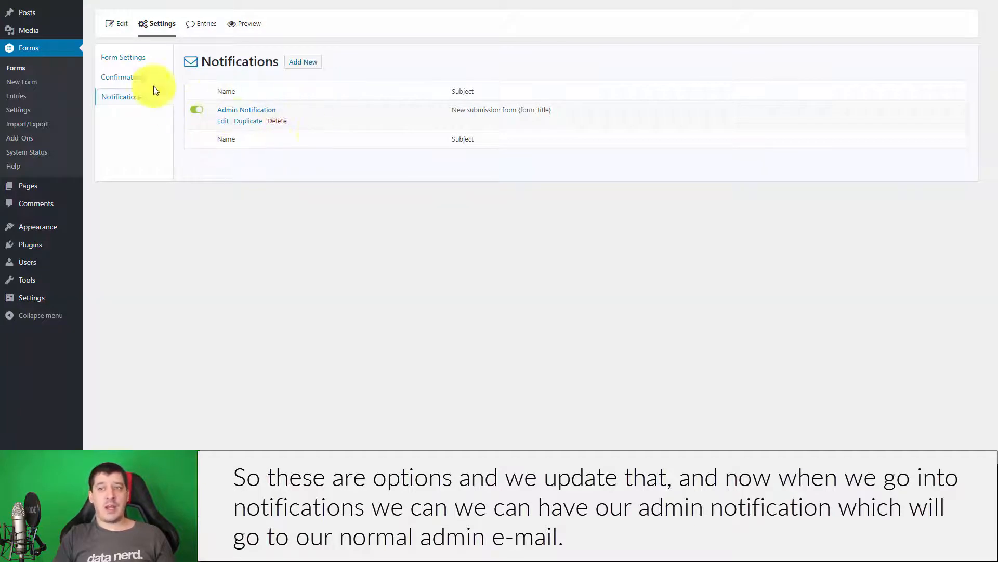
{"action": "left_click", "coordinate": [298, 65]}
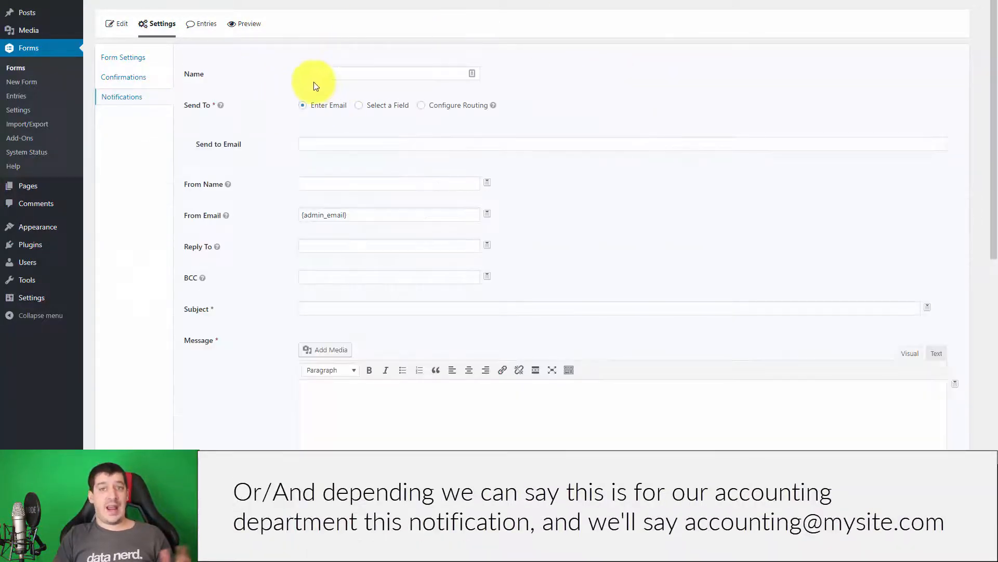
{"action": "left_click", "coordinate": [315, 79]}
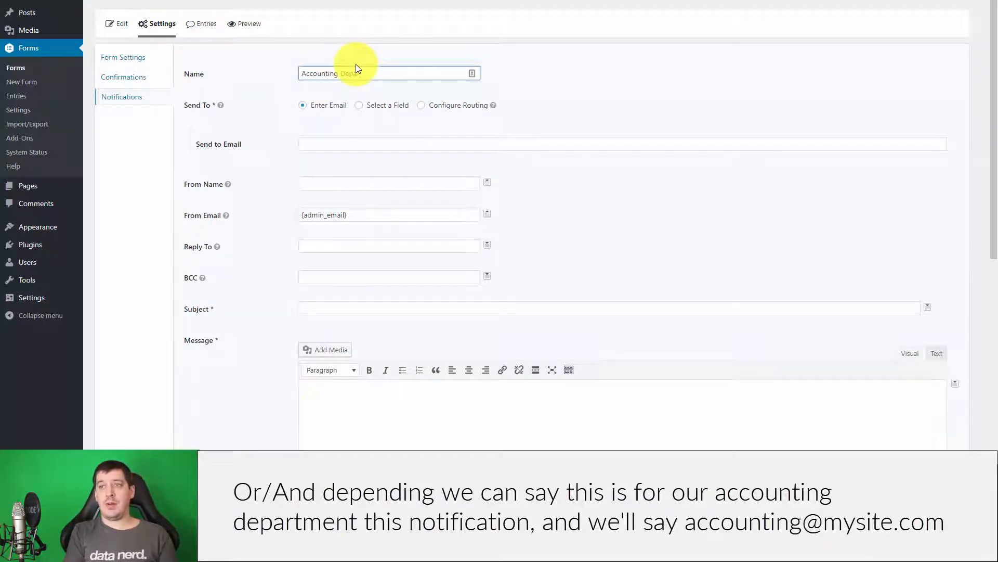
{"action": "left_click", "coordinate": [327, 144]}
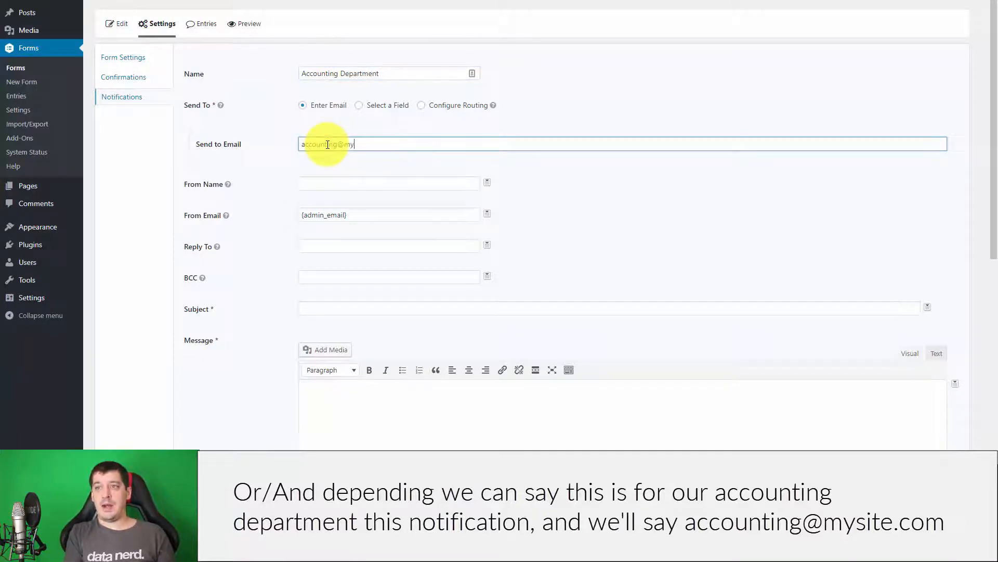
{"action": "left_click", "coordinate": [602, 88]}
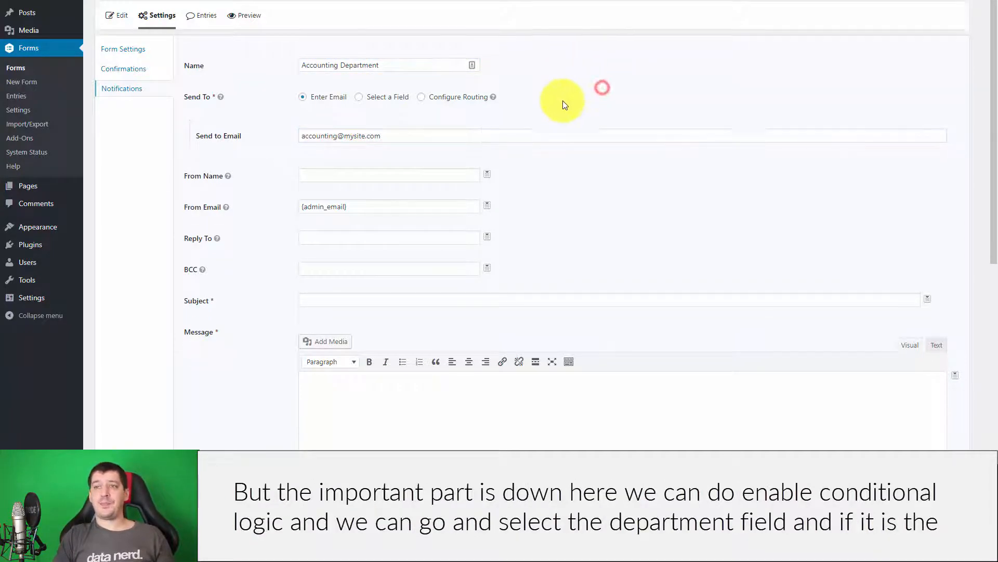
{"action": "scroll", "coordinate": [691, 274], "scroll_direction": "down", "scroll_amount": 6}
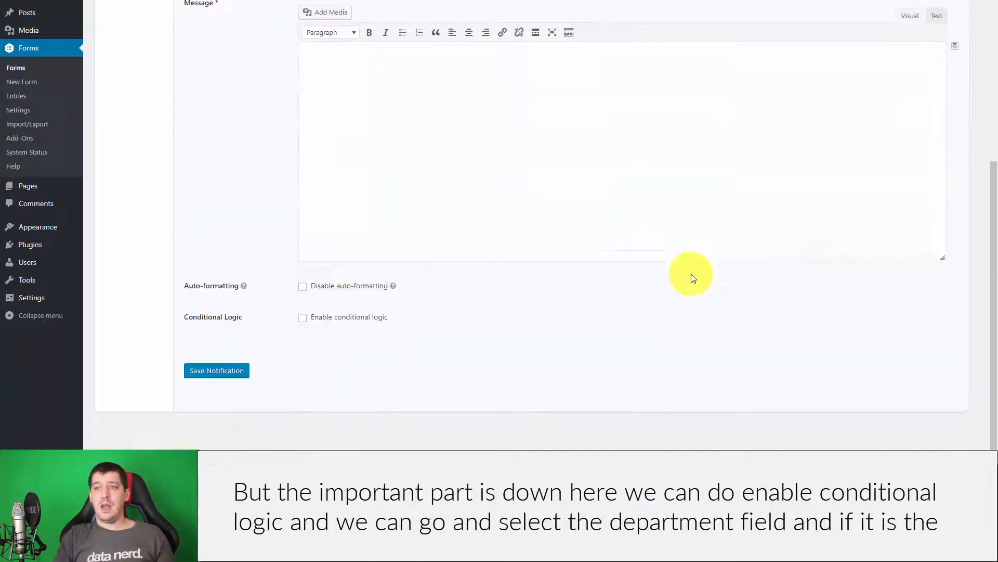
Enable conditional logic so it sends only when Department is Accounting.
{"action": "left_click", "coordinate": [304, 317]}
{"action": "scroll", "coordinate": [728, 283], "scroll_direction": "down", "scroll_amount": 1}
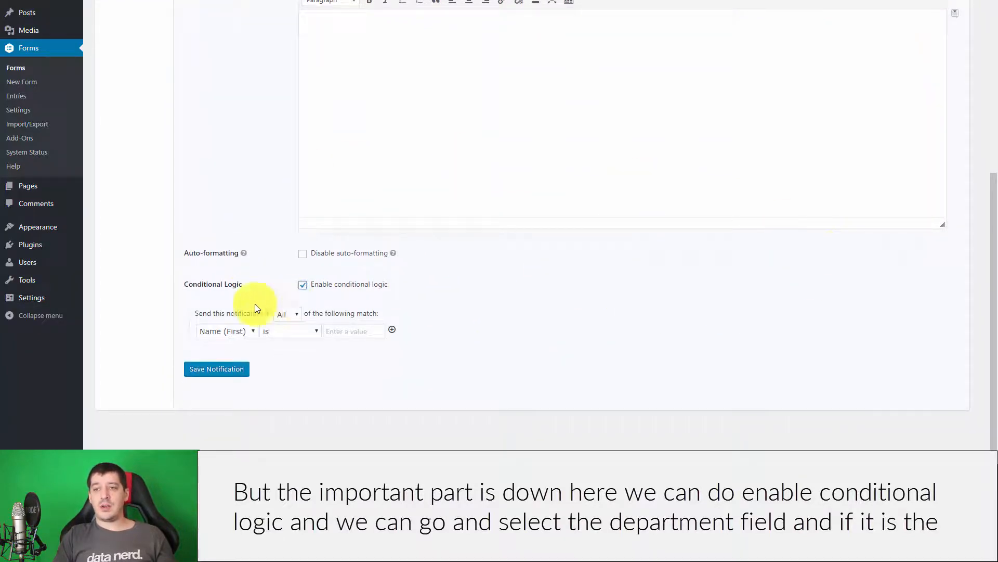
{"action": "left_click", "coordinate": [229, 330]}
{"action": "left_click", "coordinate": [231, 390]}
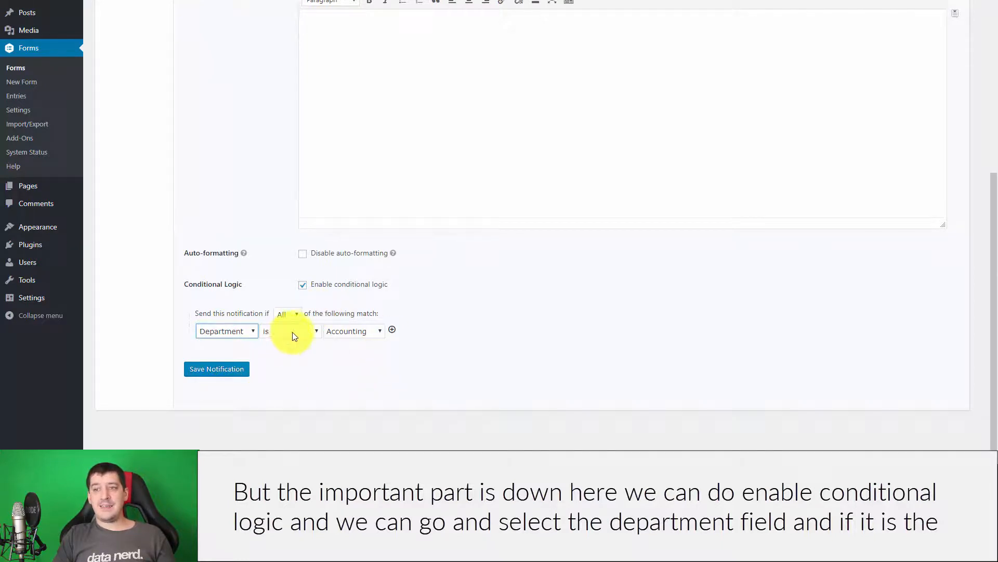
{"action": "scroll", "coordinate": [531, 252], "scroll_direction": "up", "scroll_amount": 7}
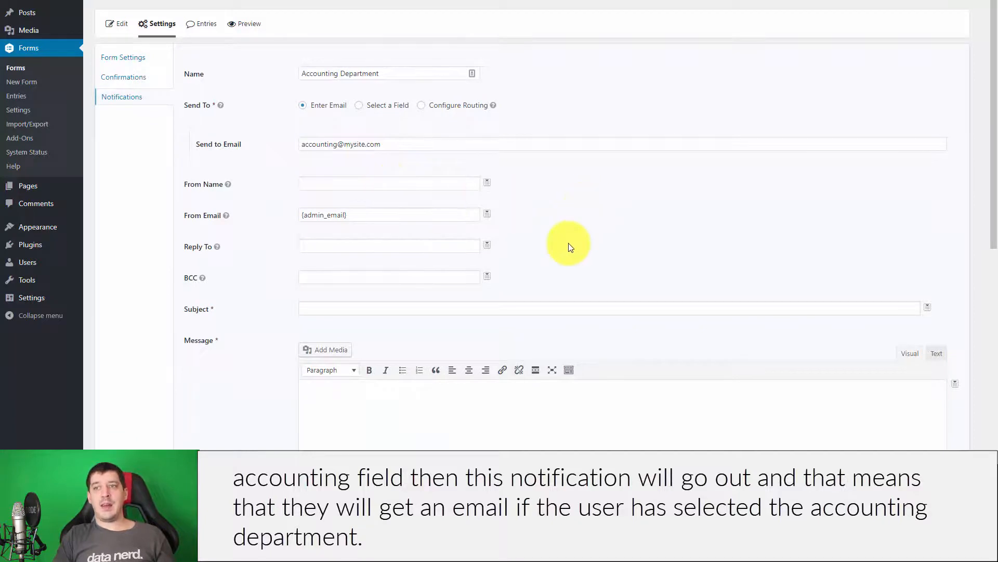
{"action": "scroll", "coordinate": [570, 247], "scroll_direction": "down", "scroll_amount": 5}
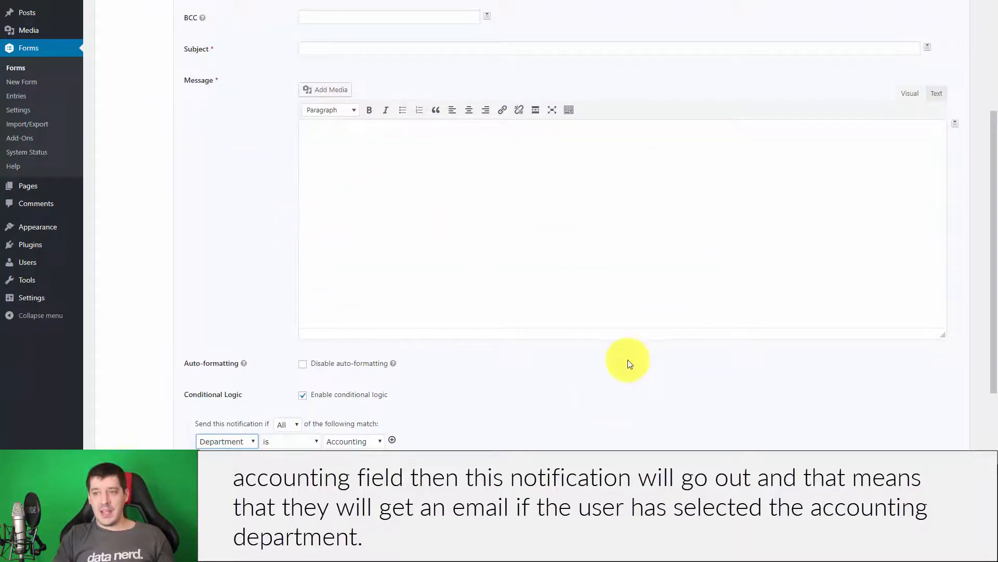
{"action": "scroll", "coordinate": [629, 363], "scroll_direction": "down", "scroll_amount": 2}
{"action": "scroll", "coordinate": [462, 359], "scroll_direction": "up", "scroll_amount": 7}
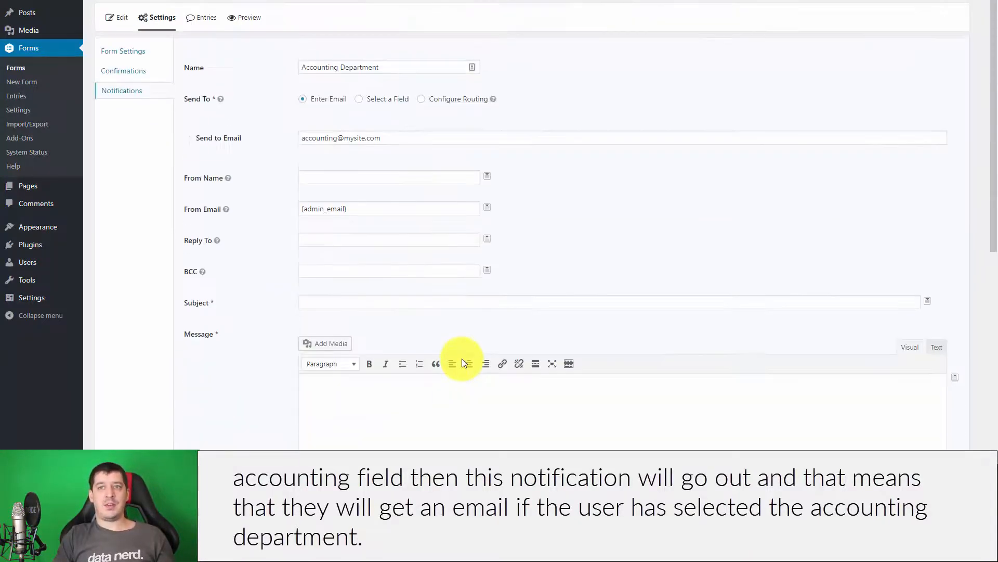
Open the Camp Application Form from the forms list, check its notifications, then switch to field editing.
{"action": "left_click", "coordinate": [26, 68]}
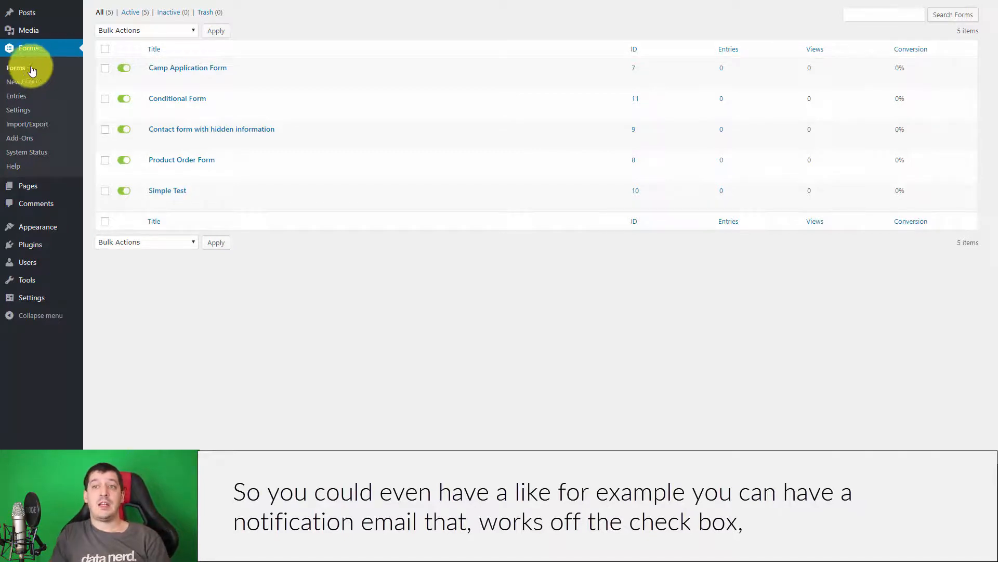
{"action": "left_click", "coordinate": [174, 70]}
{"action": "mouse_move", "coordinate": [157, 24]}
{"action": "left_click", "coordinate": [162, 84]}
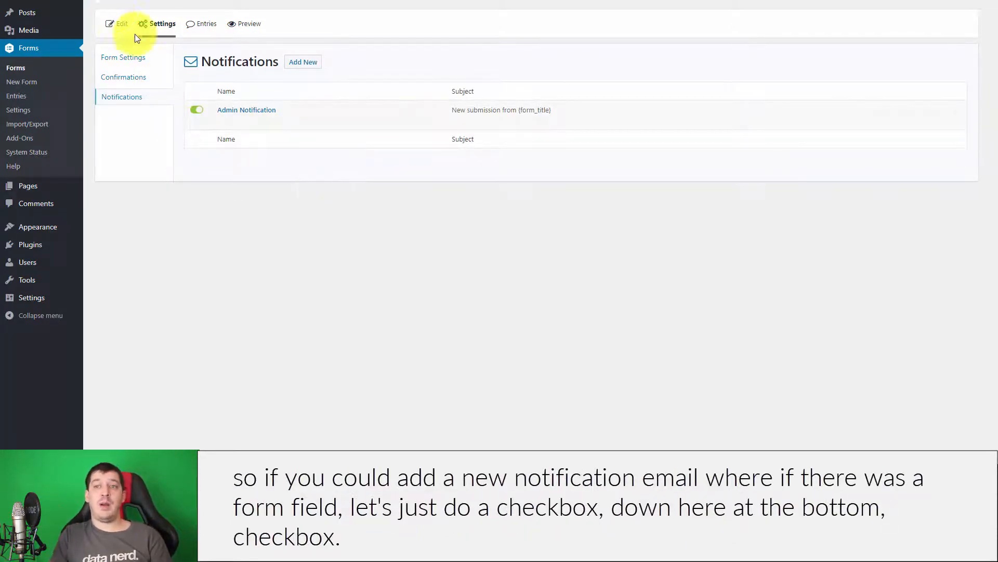
{"action": "left_click", "coordinate": [117, 24]}
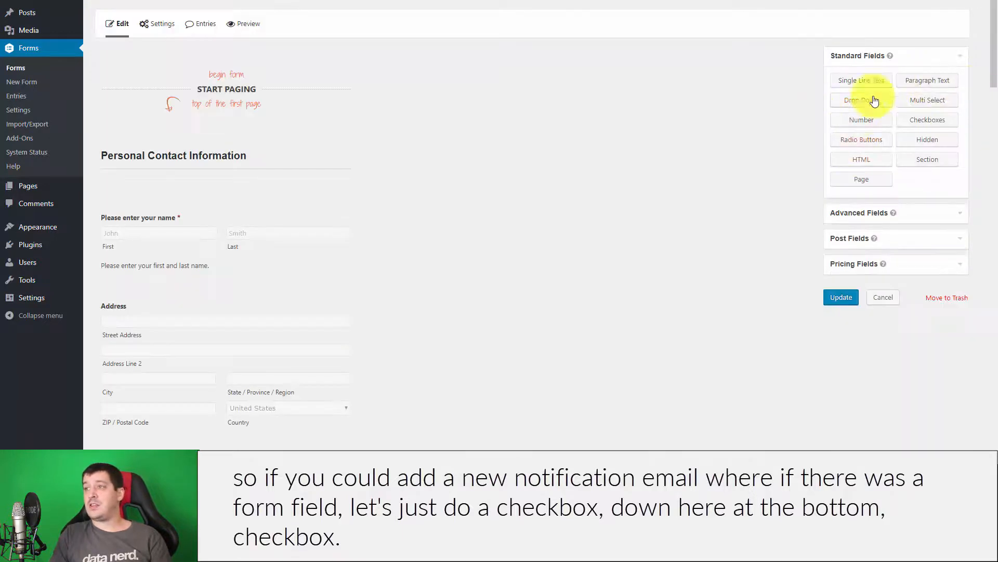
Add a Checkboxes field labelled 'Send me a copy of my form results'.
{"action": "left_click_drag", "start_coordinate": [934, 127], "coordinate": [113, 376]}
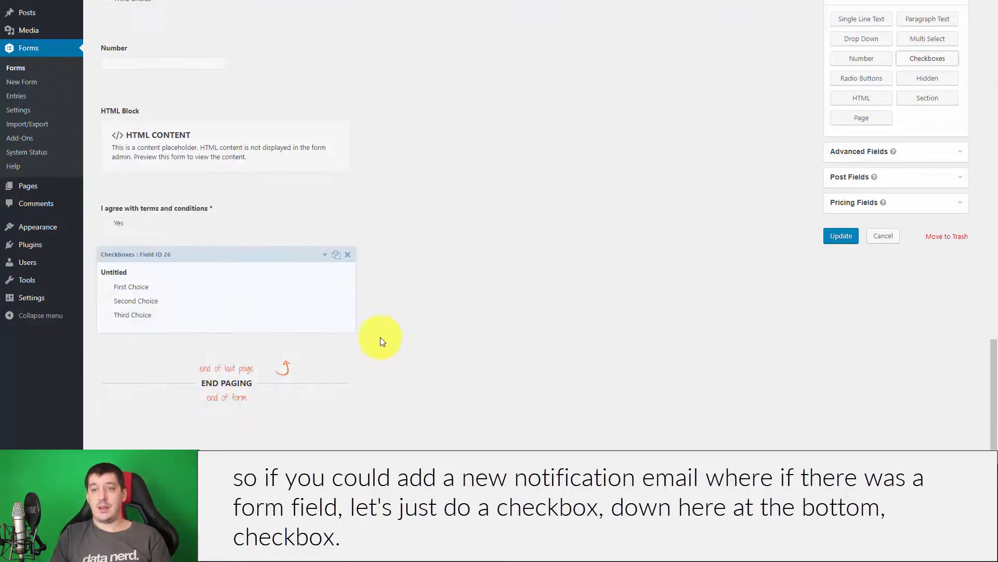
{"action": "scroll", "coordinate": [842, 57], "scroll_direction": "up", "scroll_amount": 5}
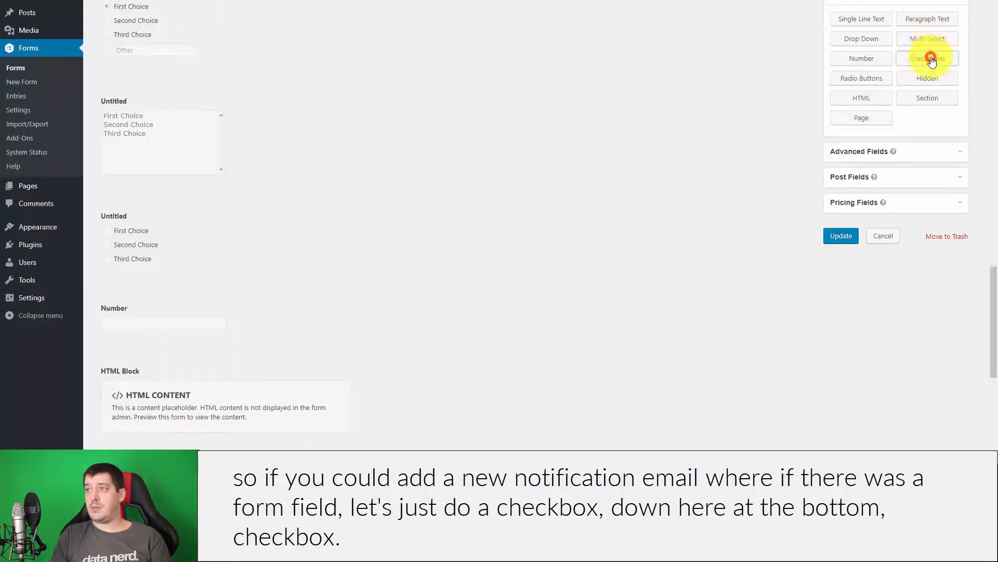
{"action": "scroll", "coordinate": [454, 312], "scroll_direction": "down", "scroll_amount": 7}
{"action": "left_click", "coordinate": [167, 382]}
{"action": "scroll", "coordinate": [400, 391], "scroll_direction": "down", "scroll_amount": 2}
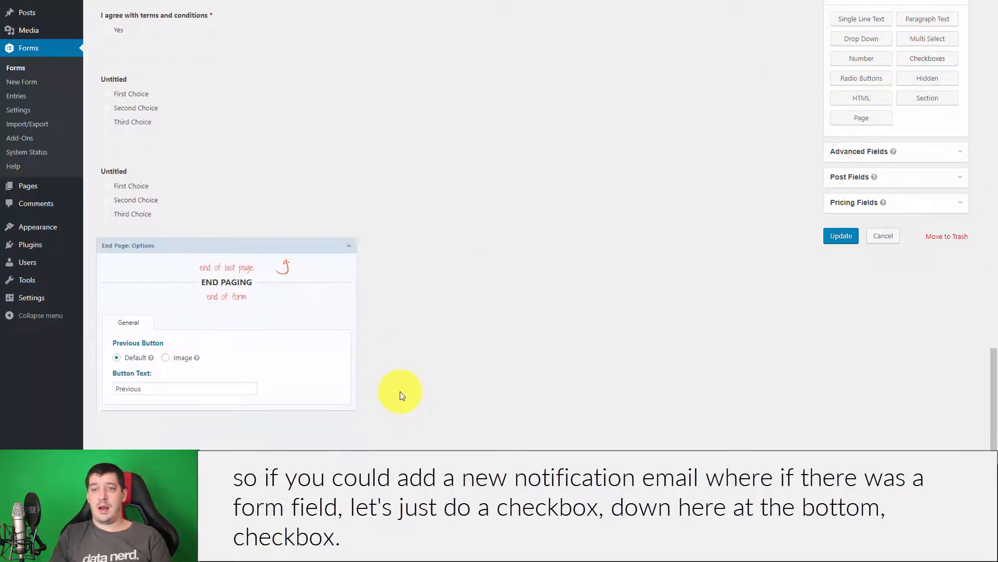
{"action": "left_click", "coordinate": [161, 207]}
{"action": "scroll", "coordinate": [143, 148], "scroll_direction": "down", "scroll_amount": 1}
{"action": "left_click_drag", "start_coordinate": [155, 224], "coordinate": [85, 225]}
{"action": "type", "text": "Send me a copy "}
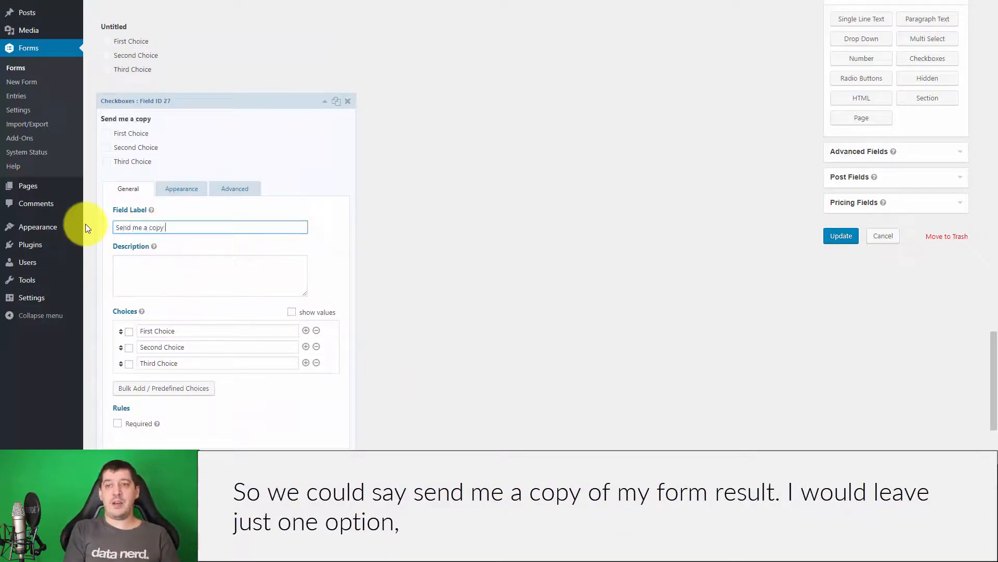
{"action": "type", "text": "of my form results."}
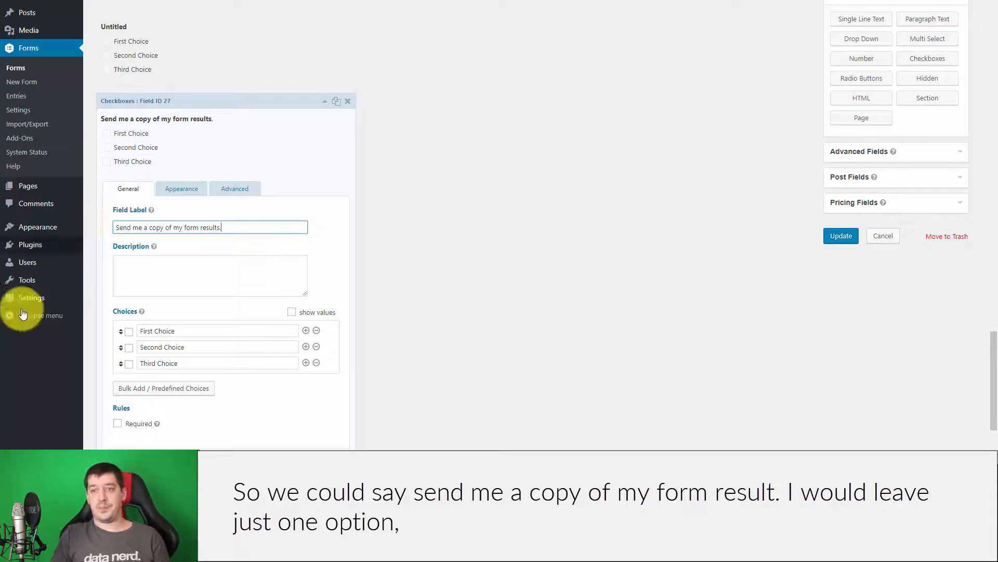
Delete the Second and Third choices and rename First Choice to 'Yes'.
{"action": "left_click", "coordinate": [316, 347]}
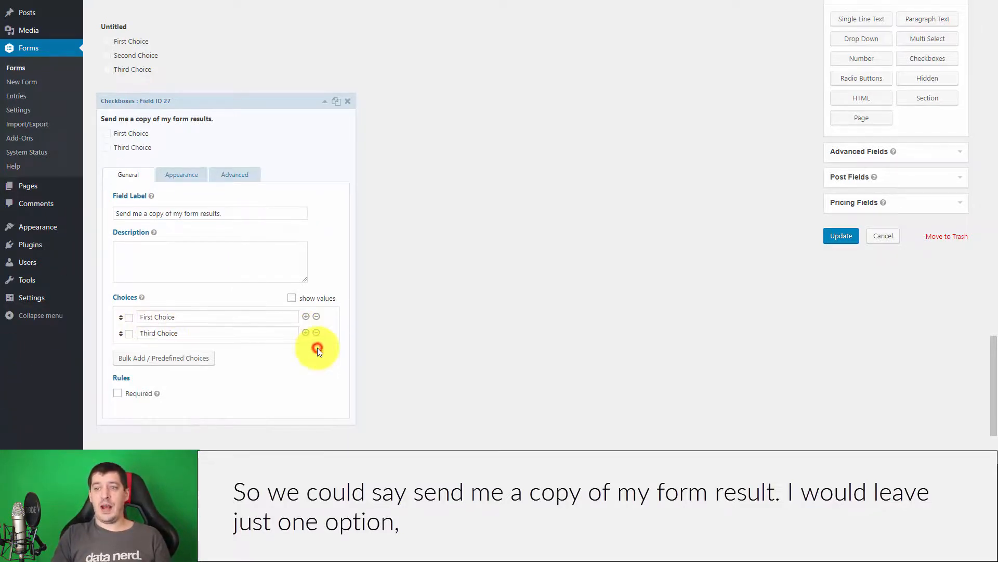
{"action": "left_click", "coordinate": [316, 347]}
{"action": "left_click_drag", "start_coordinate": [199, 300], "coordinate": [86, 297]}
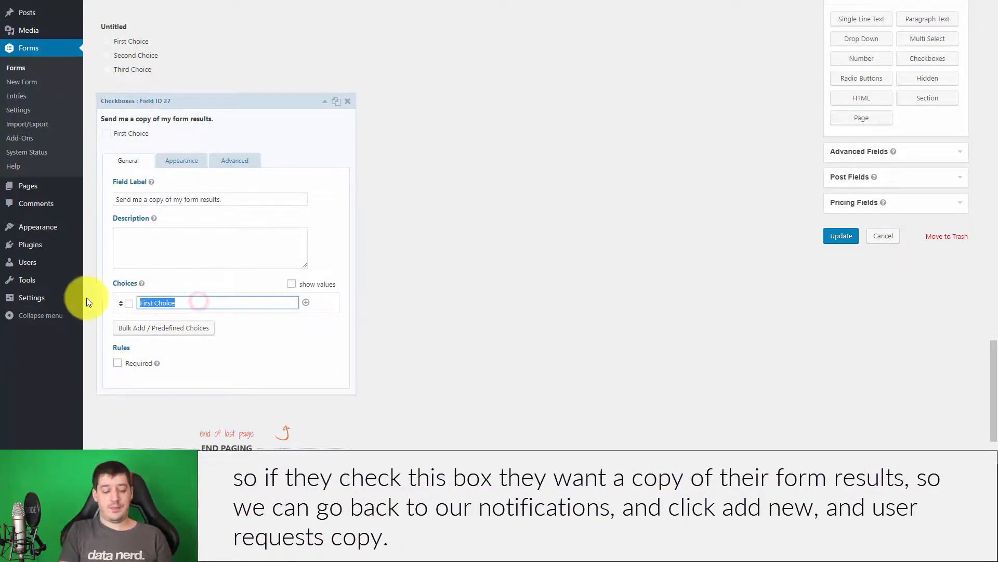
{"action": "type", "text": "Yes"}
{"action": "left_click", "coordinate": [467, 302]}
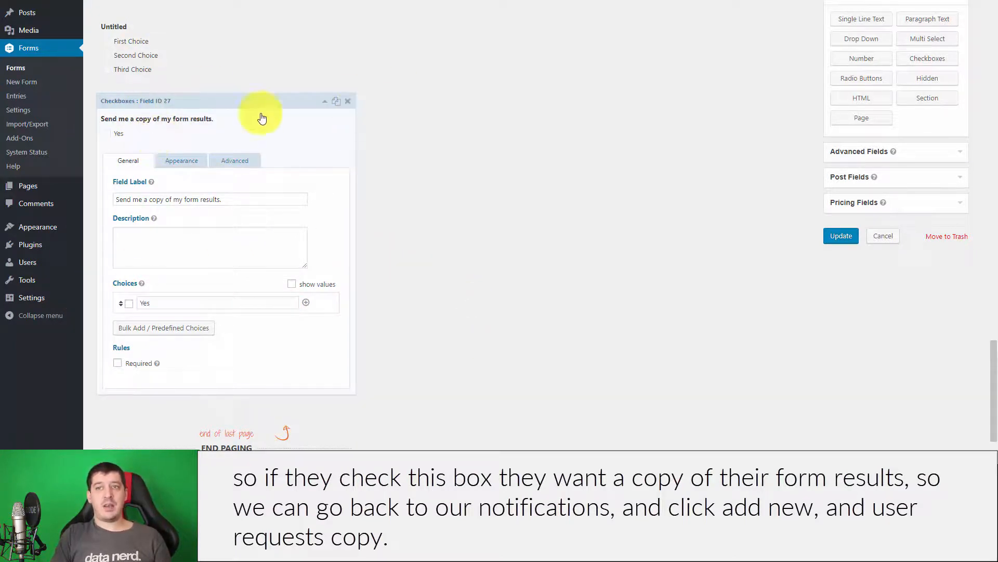
{"action": "scroll", "coordinate": [468, 177], "scroll_direction": "up", "scroll_amount": 20}
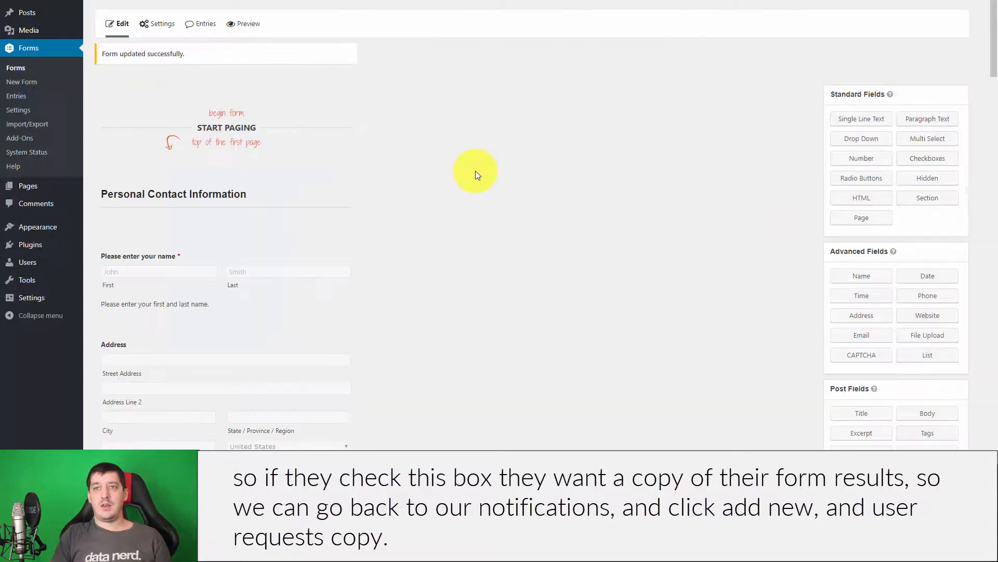
Add a notification named 'User Requests Copy' sent to the form's Email field.
{"action": "mouse_move", "coordinate": [159, 23]}
{"action": "left_click", "coordinate": [163, 83]}
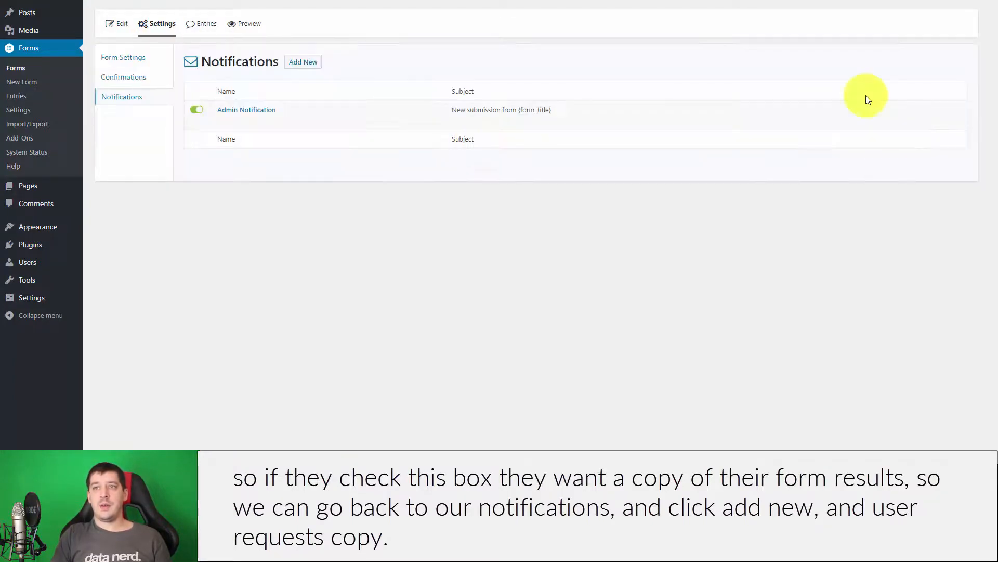
{"action": "left_click", "coordinate": [311, 63]}
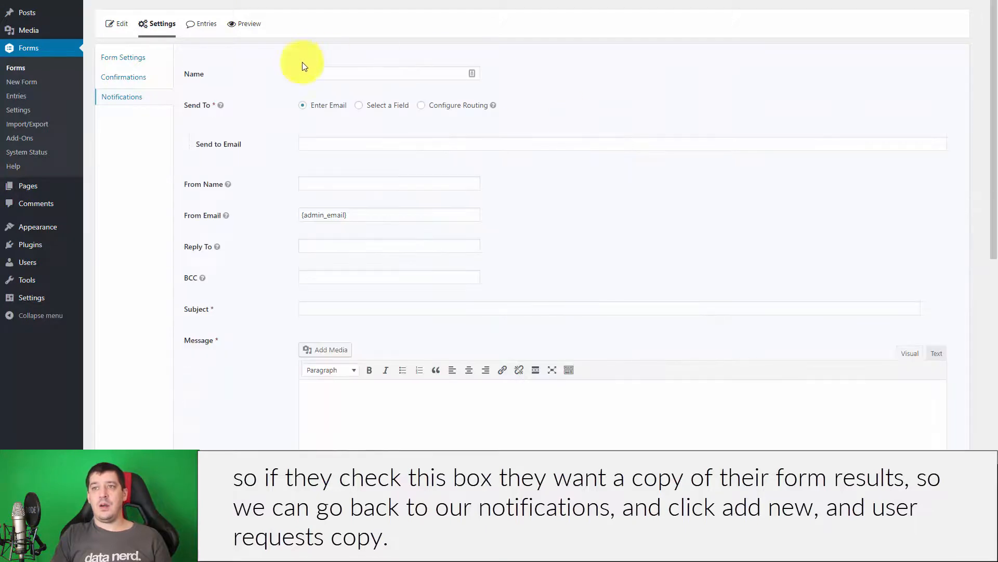
{"action": "left_click", "coordinate": [333, 74]}
{"action": "type", "text": "S"}
{"action": "key", "text": "BackSpace"}
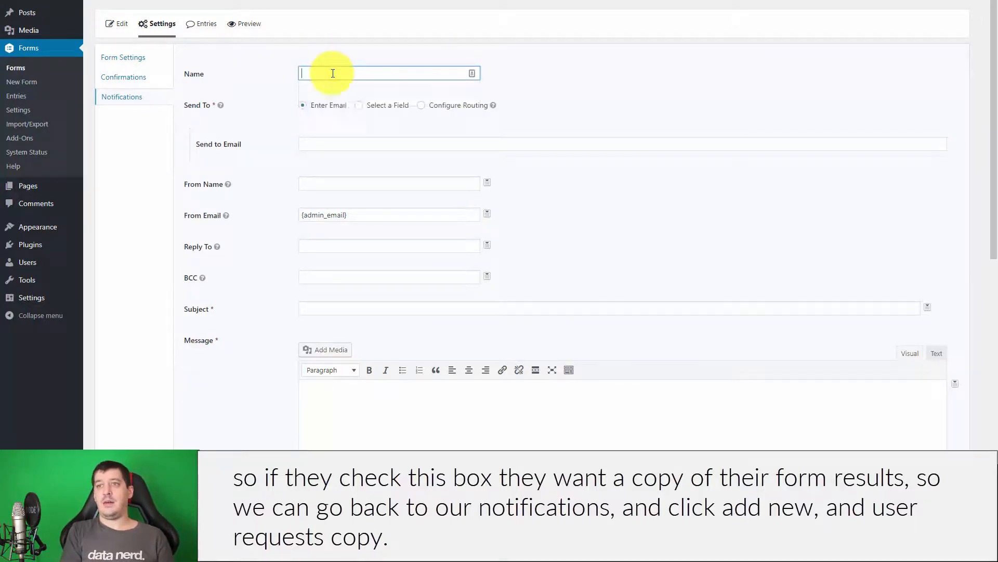
{"action": "type", "text": "User Req"}
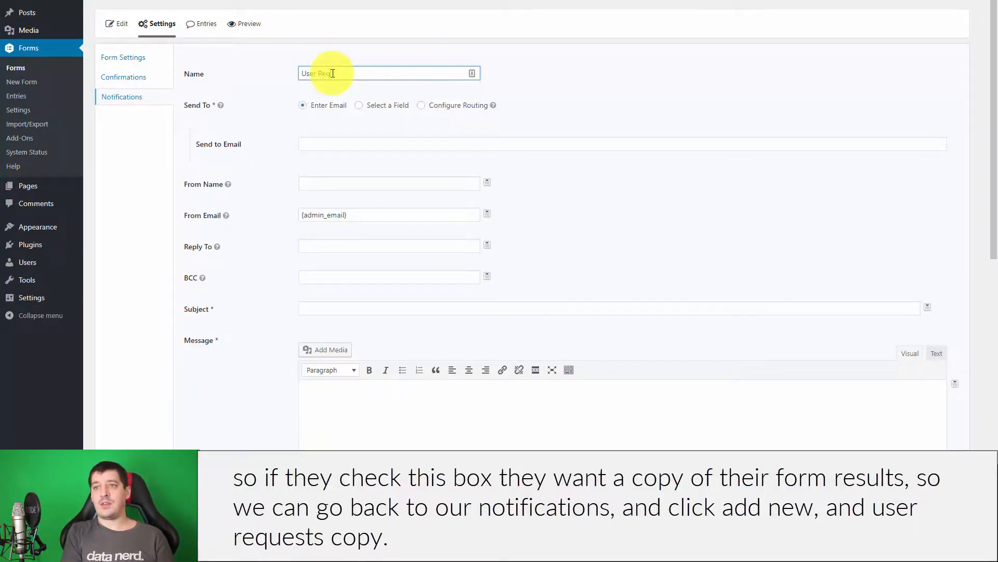
{"action": "type", "text": "uests Copy"}
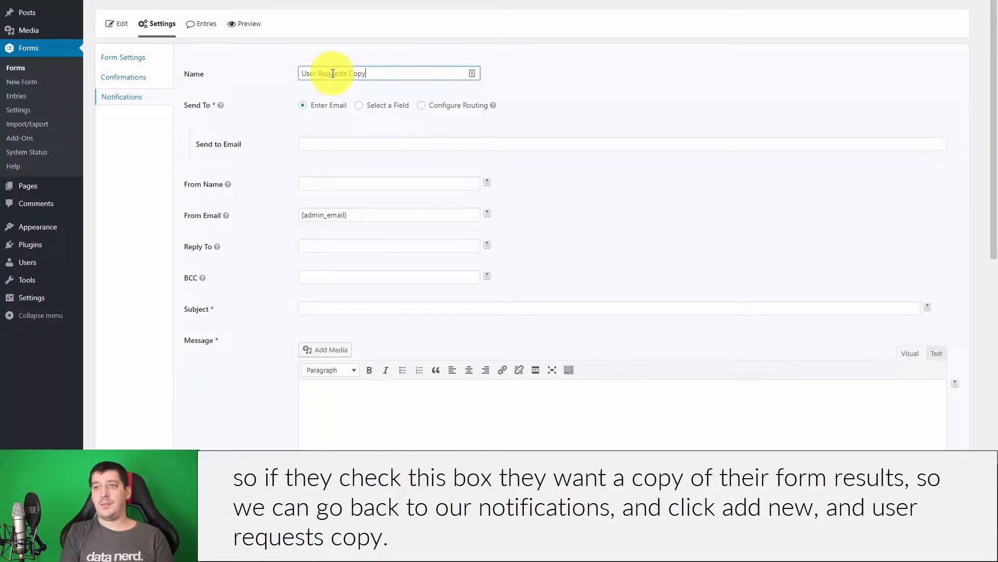
{"action": "left_click", "coordinate": [359, 105]}
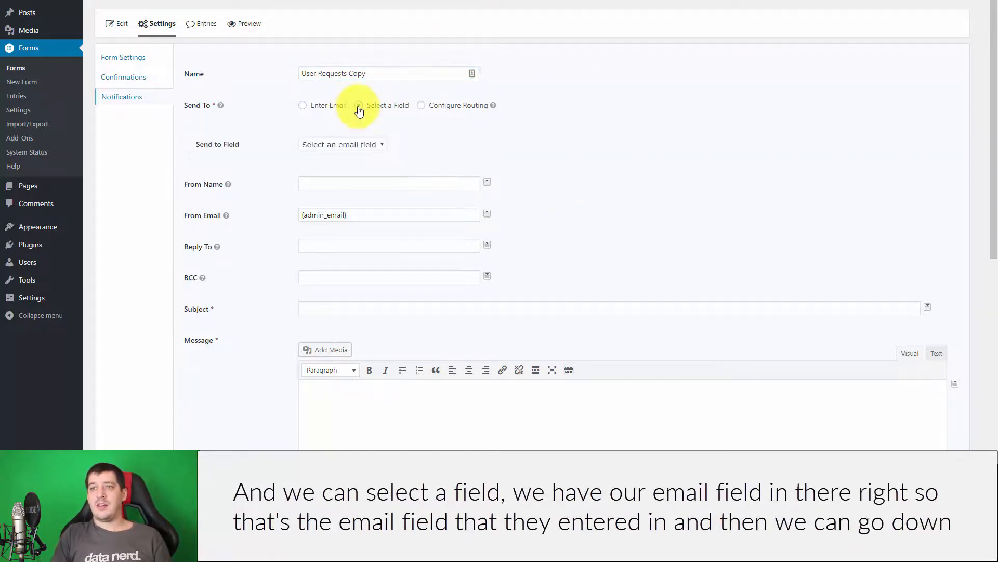
{"action": "left_click", "coordinate": [355, 145]}
{"action": "left_click", "coordinate": [352, 165]}
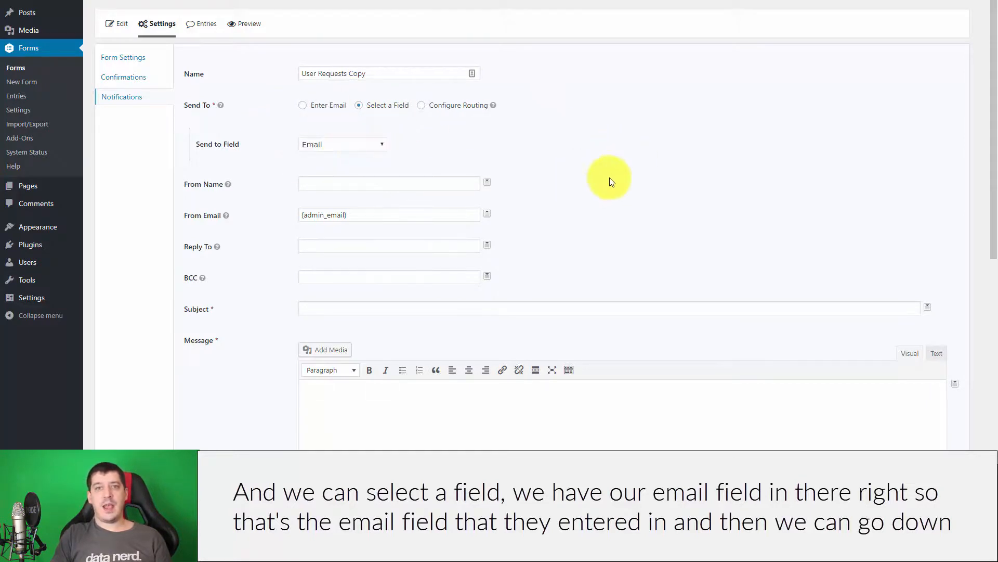
Make it send only when the send-a-copy checkbox is Yes, then return to all forms.
{"action": "scroll", "coordinate": [689, 197], "scroll_direction": "down", "scroll_amount": 6}
{"action": "left_click", "coordinate": [303, 316]}
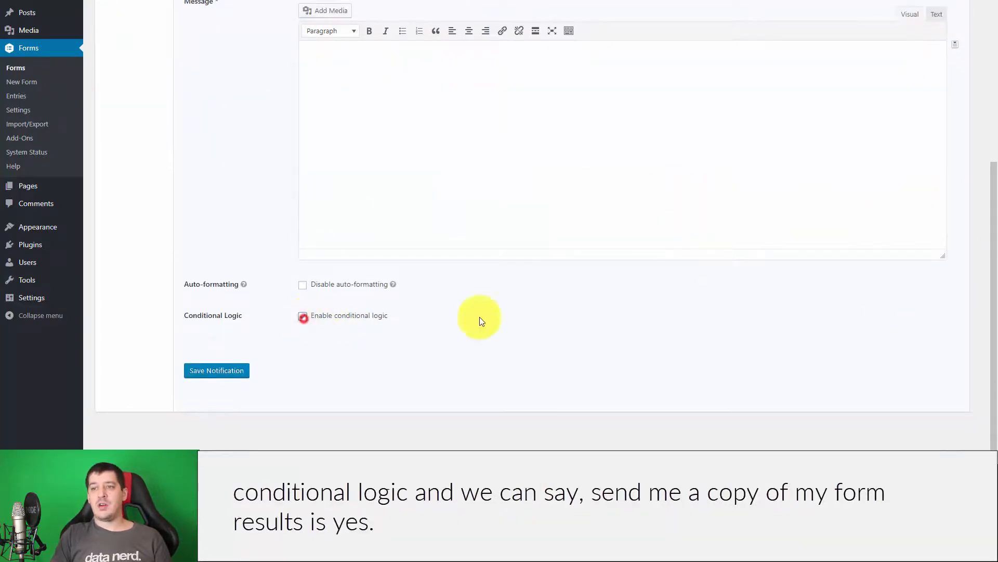
{"action": "scroll", "coordinate": [722, 296], "scroll_direction": "down", "scroll_amount": 1}
{"action": "left_click", "coordinate": [240, 332]}
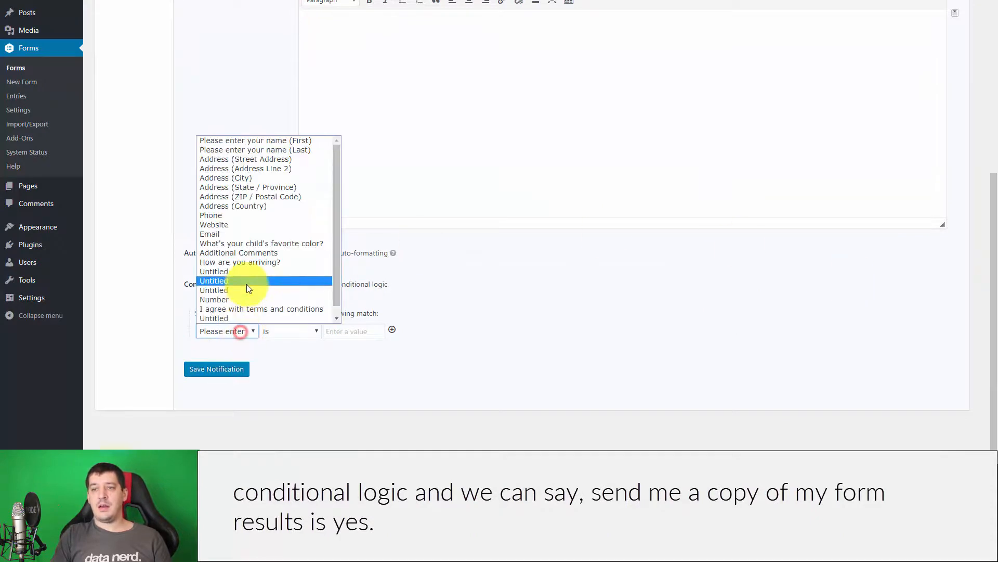
{"action": "left_click", "coordinate": [251, 318]}
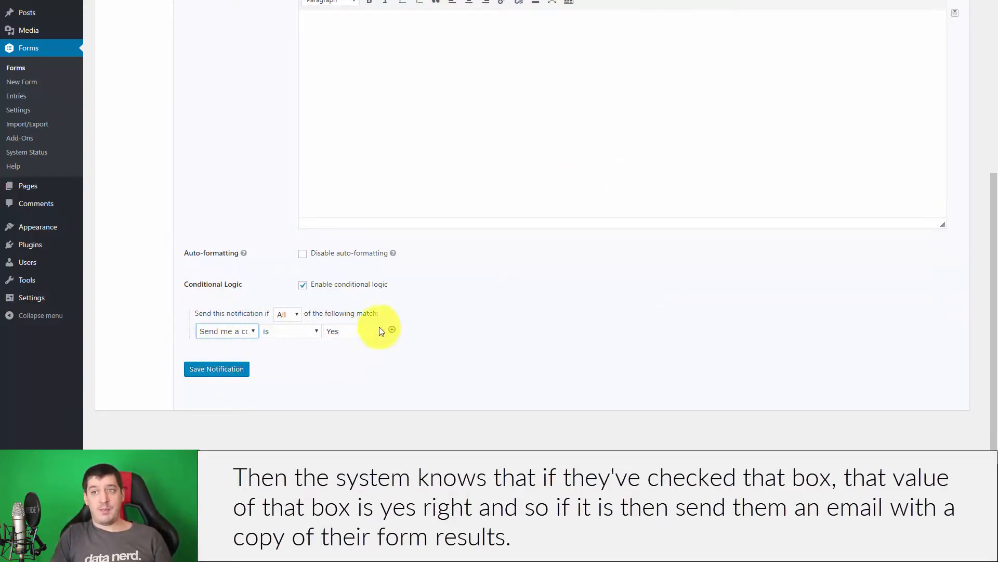
{"action": "scroll", "coordinate": [634, 275], "scroll_direction": "up", "scroll_amount": 7}
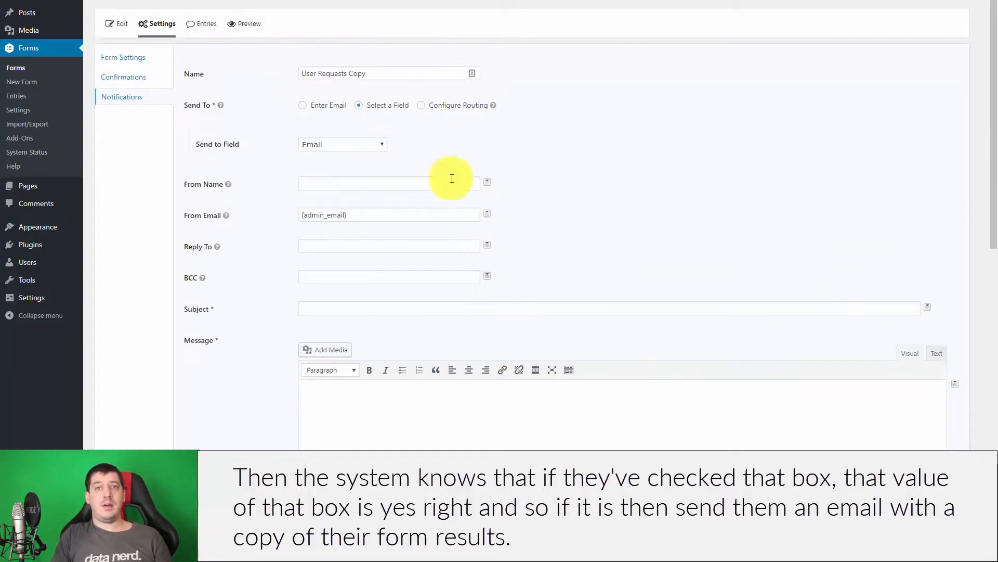
{"action": "scroll", "coordinate": [302, 252], "scroll_direction": "down", "scroll_amount": 4}
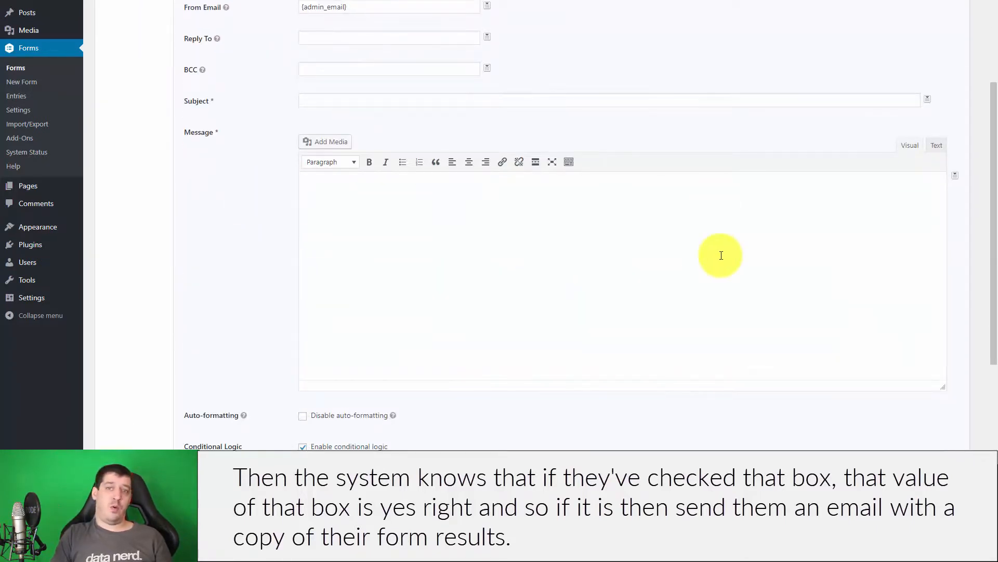
{"action": "scroll", "coordinate": [381, 331], "scroll_direction": "up", "scroll_amount": 4}
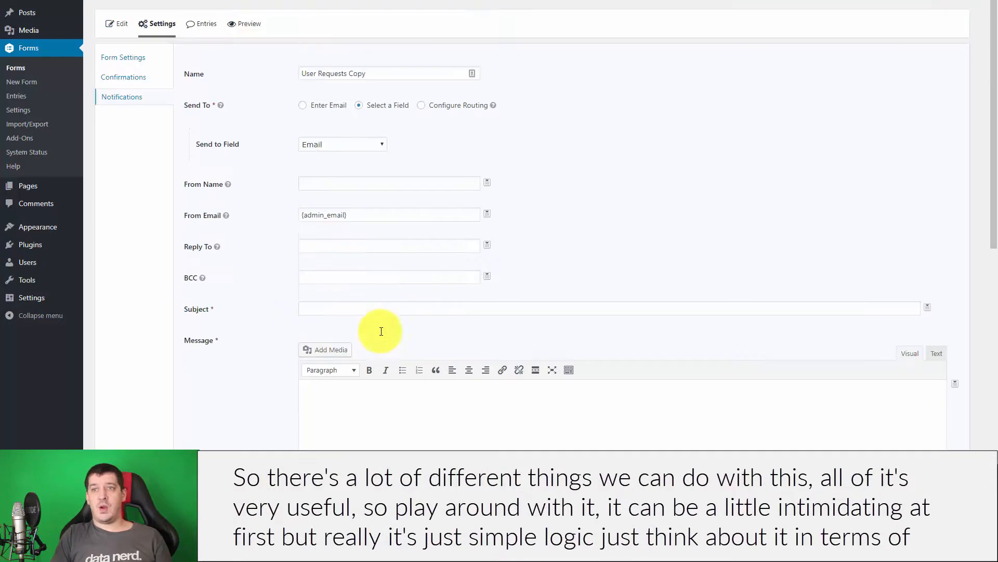
{"action": "left_click", "coordinate": [38, 74]}
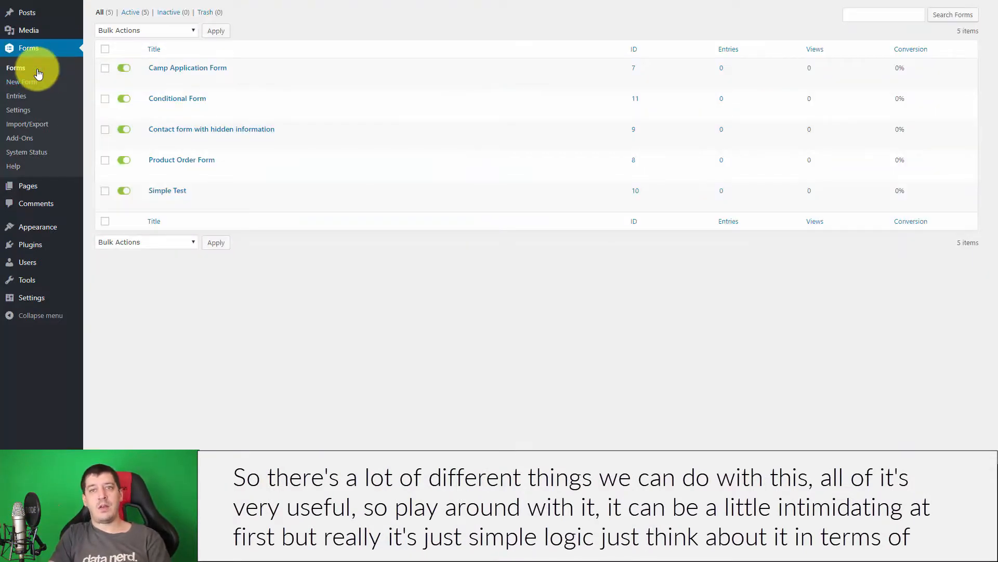